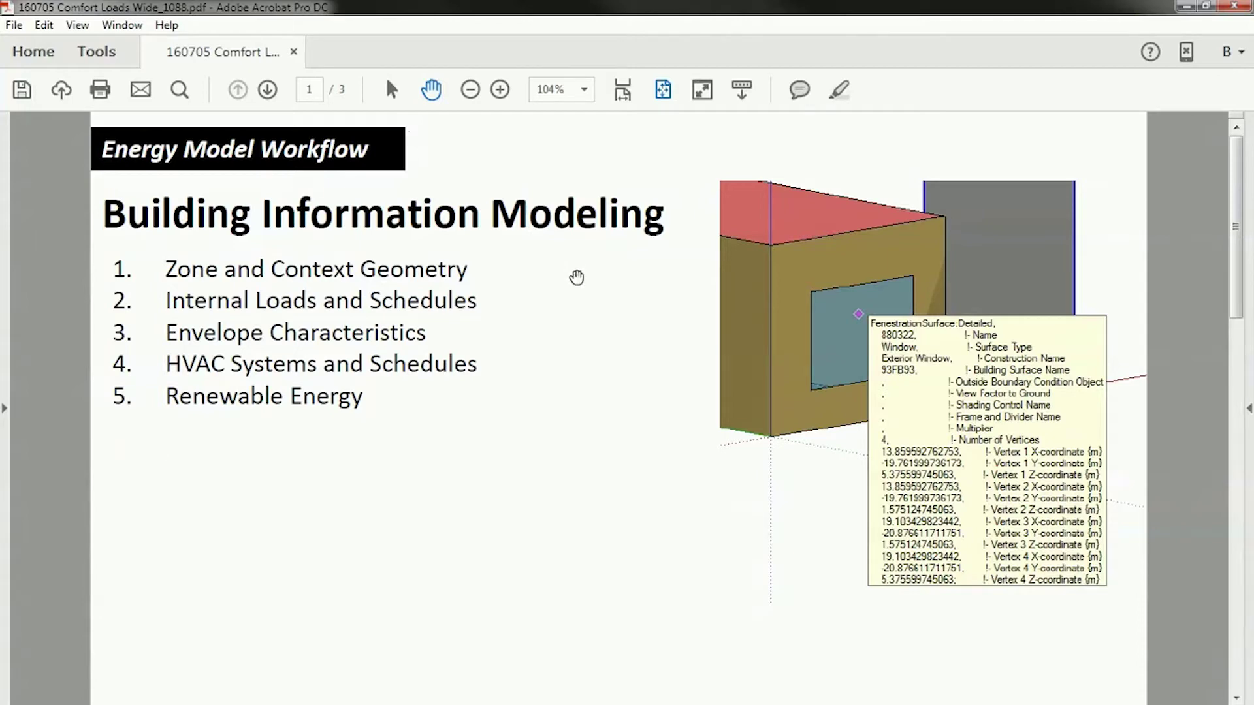
Scroll the PDF down to page 2, past the slides
scroll(576, 271, "down", 1)
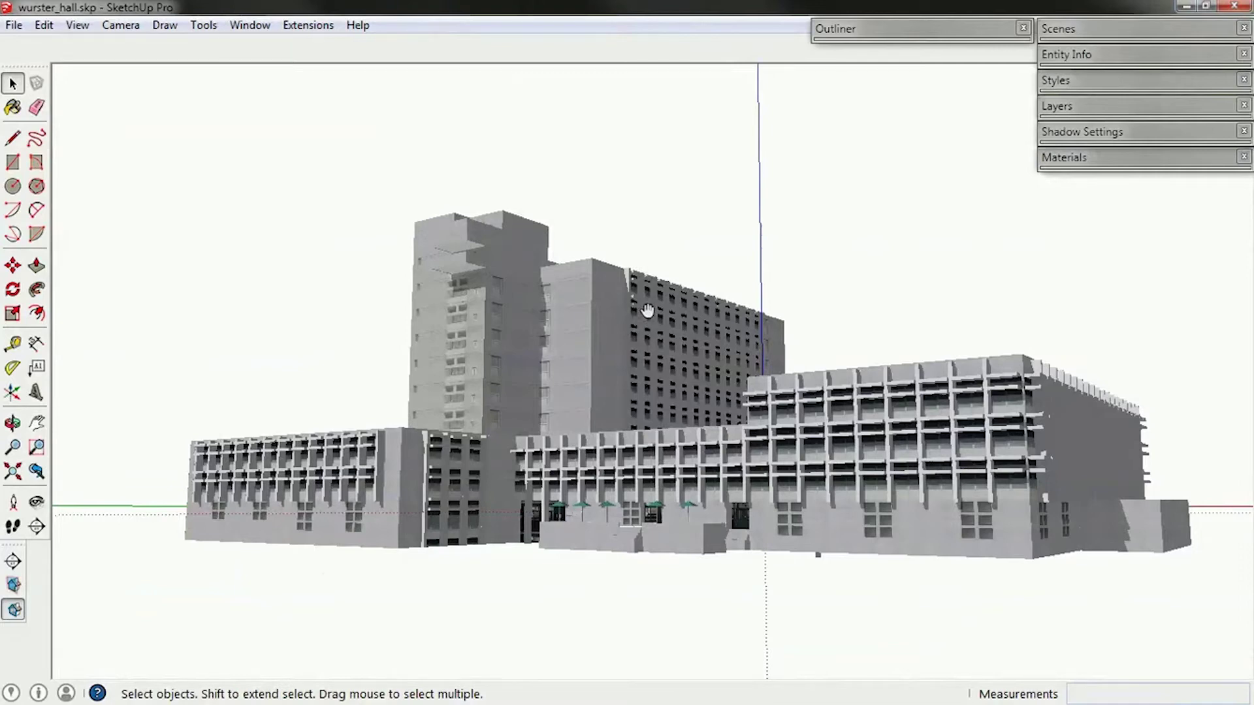
Orbit and zoom around wurster_hall to view the tall tower, the lower wings and the entrance wing
middle_click_drag(640, 312, 640, 312)
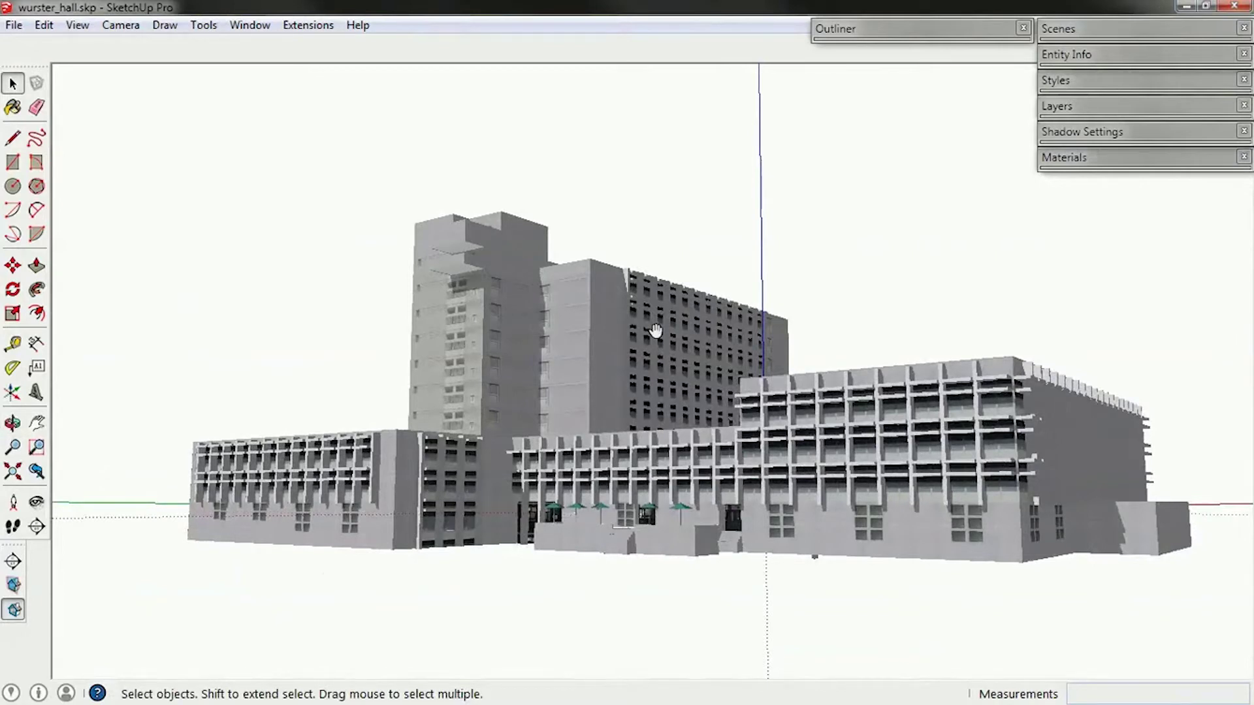
middle_click_drag(241, 561, 671, 515)
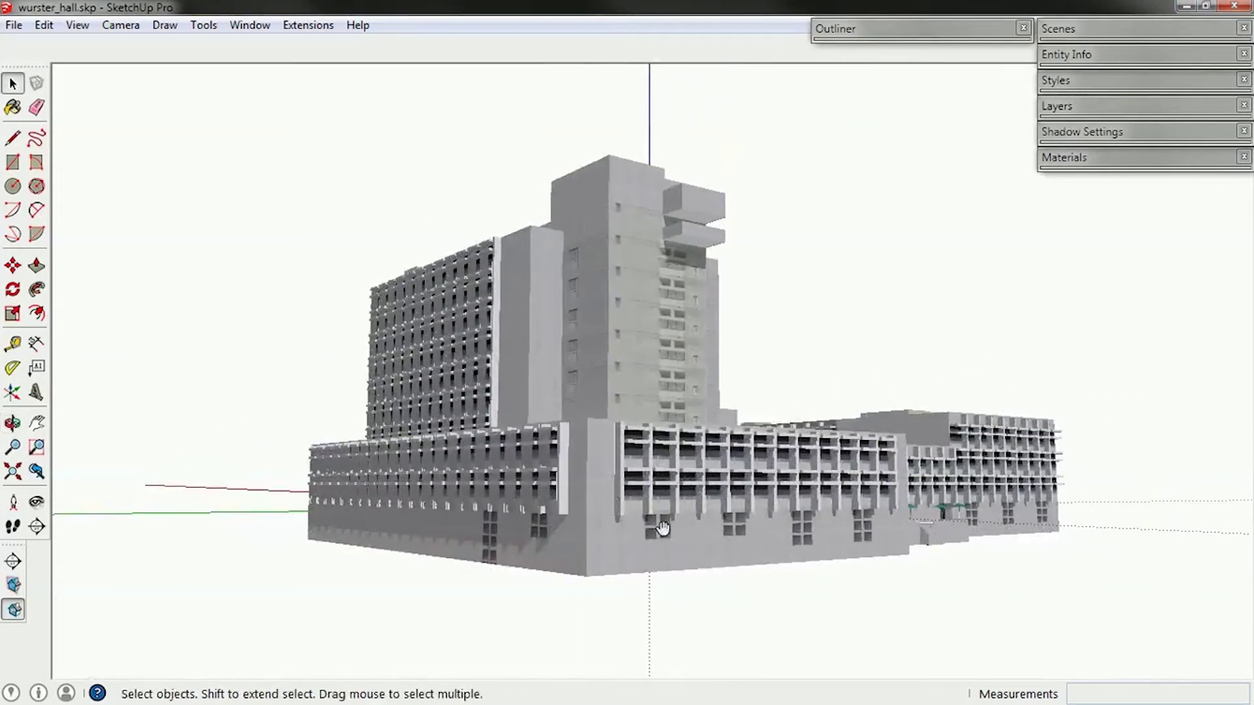
middle_click_drag(662, 531, 778, 516)
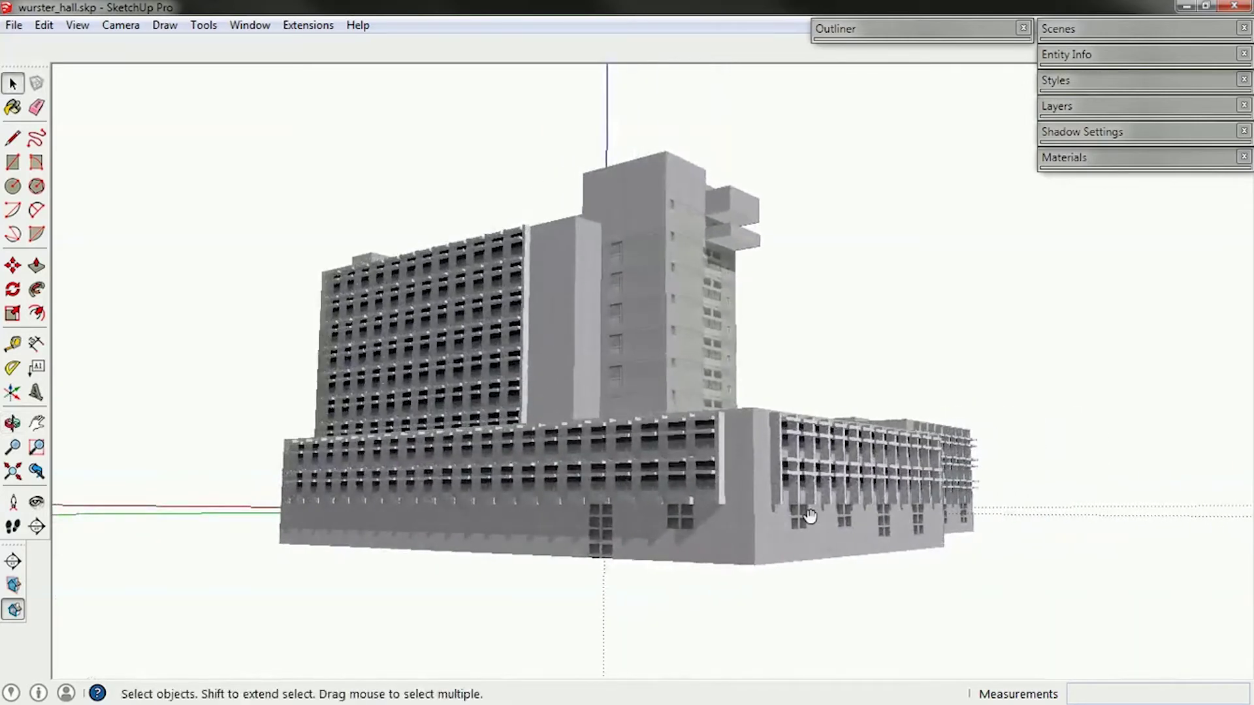
scroll(750, 520, "up", 3)
middle_click_drag(766, 529, 588, 516)
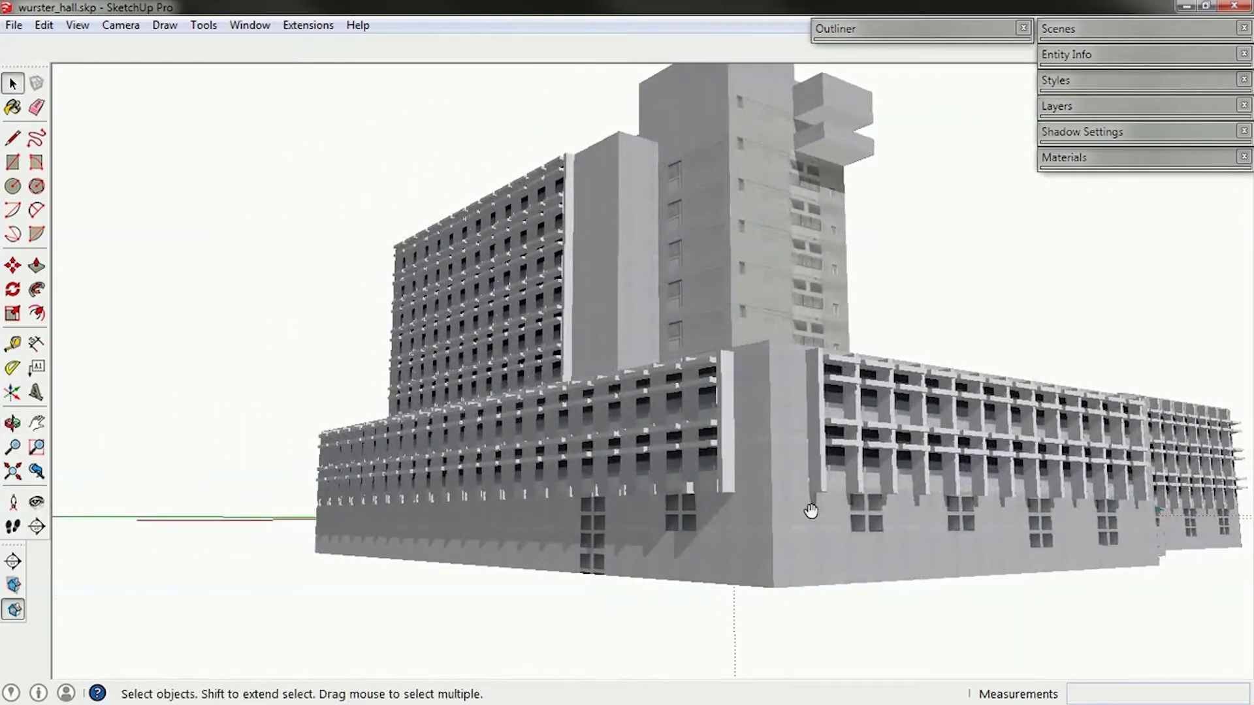
middle_click_drag(825, 499, 271, 503)
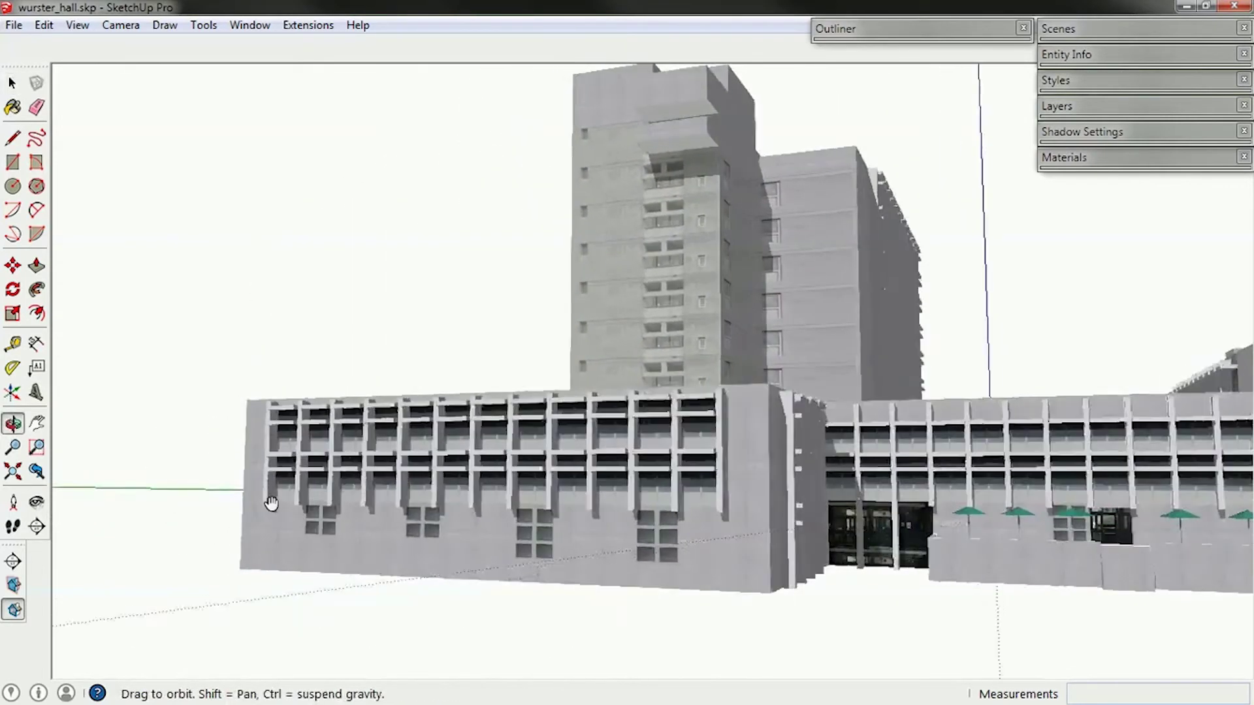
scroll(750, 504, "up", 2)
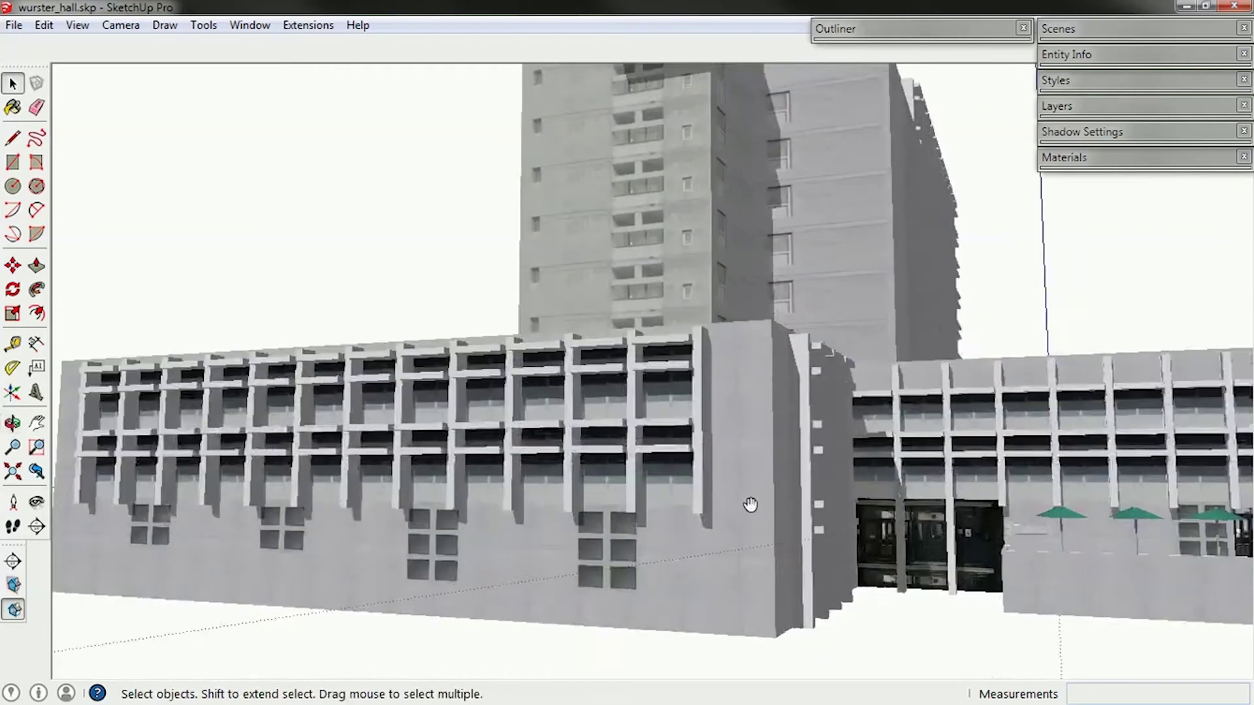
scroll(703, 549, "down", 1)
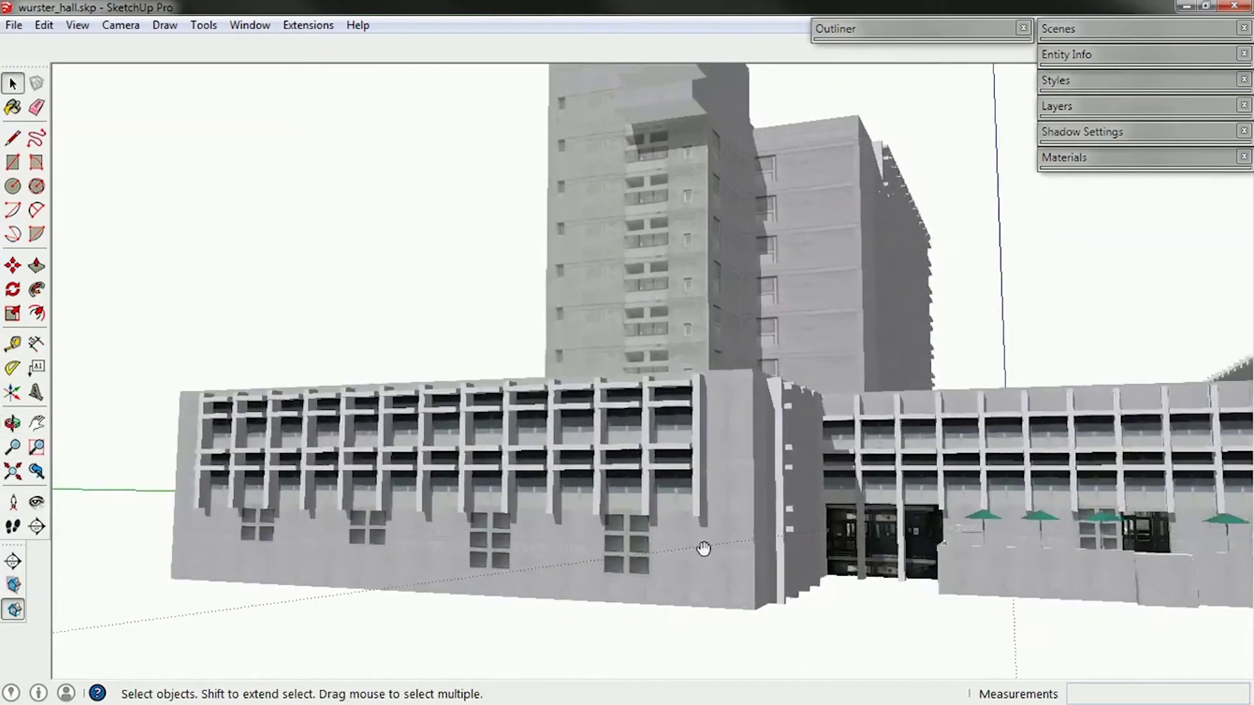
middle_click_drag(703, 549, 594, 535)
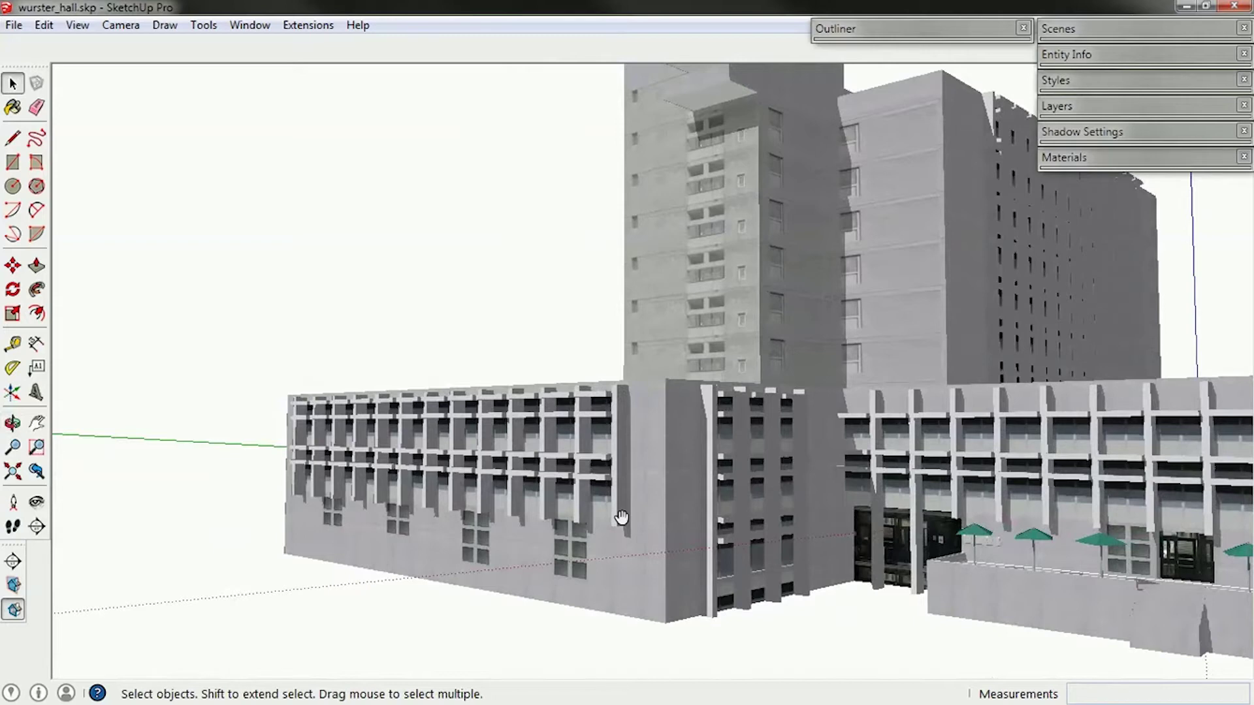
middle_click_drag(679, 522, 1172, 542)
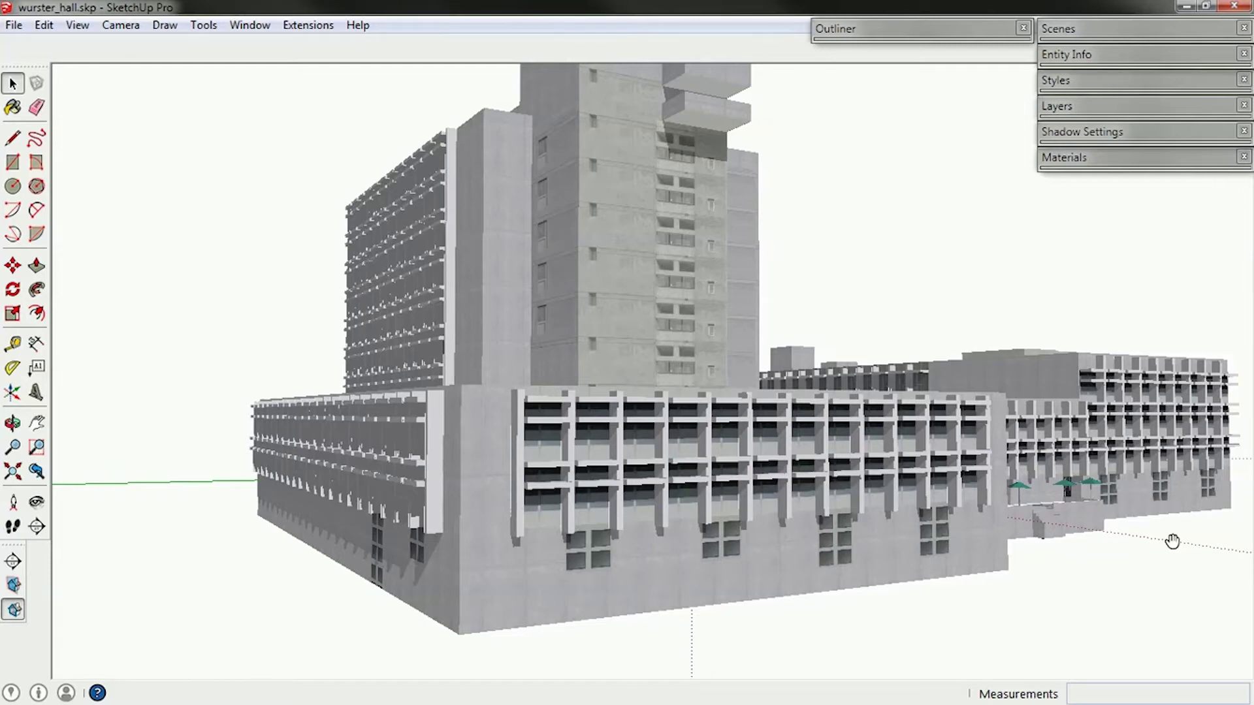
middle_click_drag(664, 483, 677, 546, "shift")
scroll(264, 512, "down", 3)
scroll(695, 575, "up", 3)
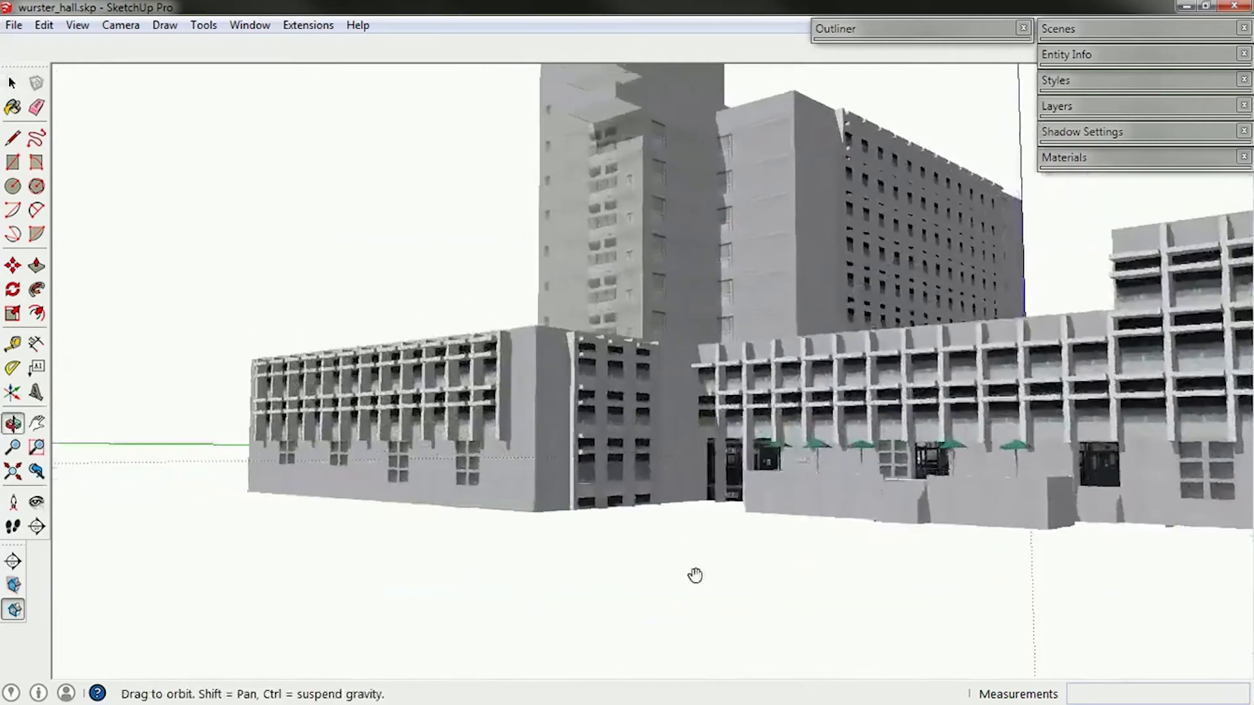
scroll(695, 576, "up", 1)
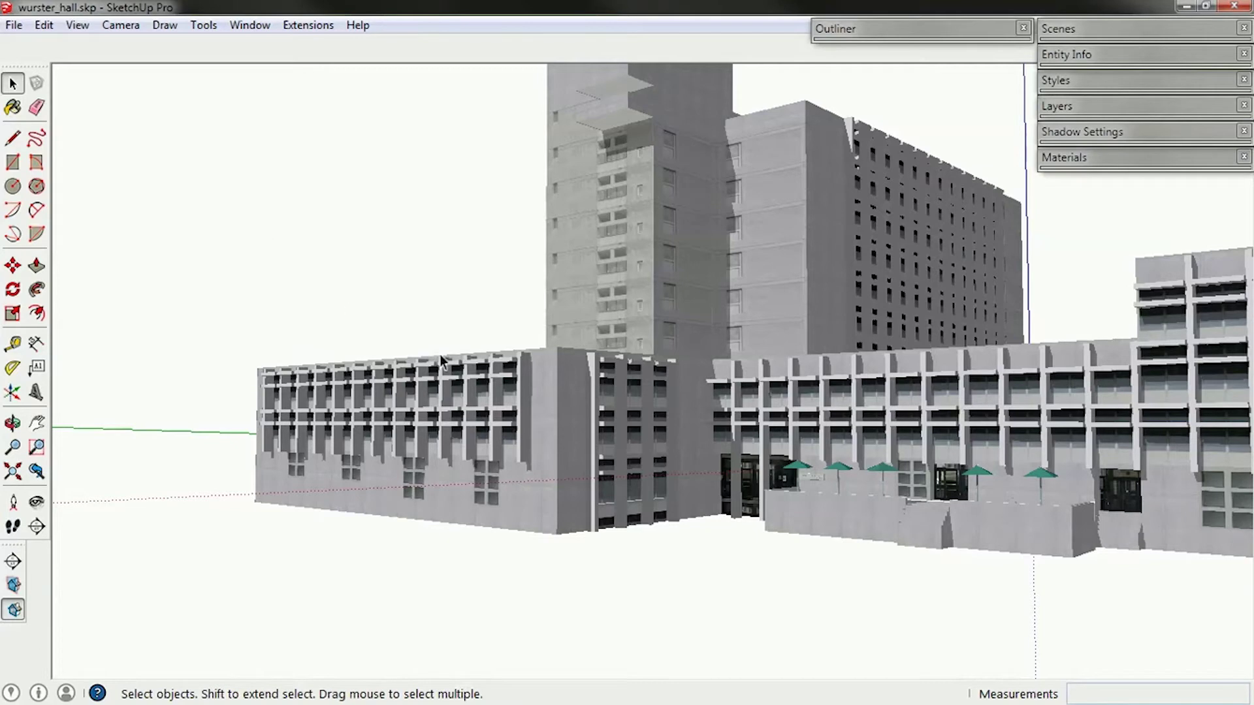
Start a new model, discarding the changes to wurster_hall.skp
left_click(13, 25)
left_click(43, 46)
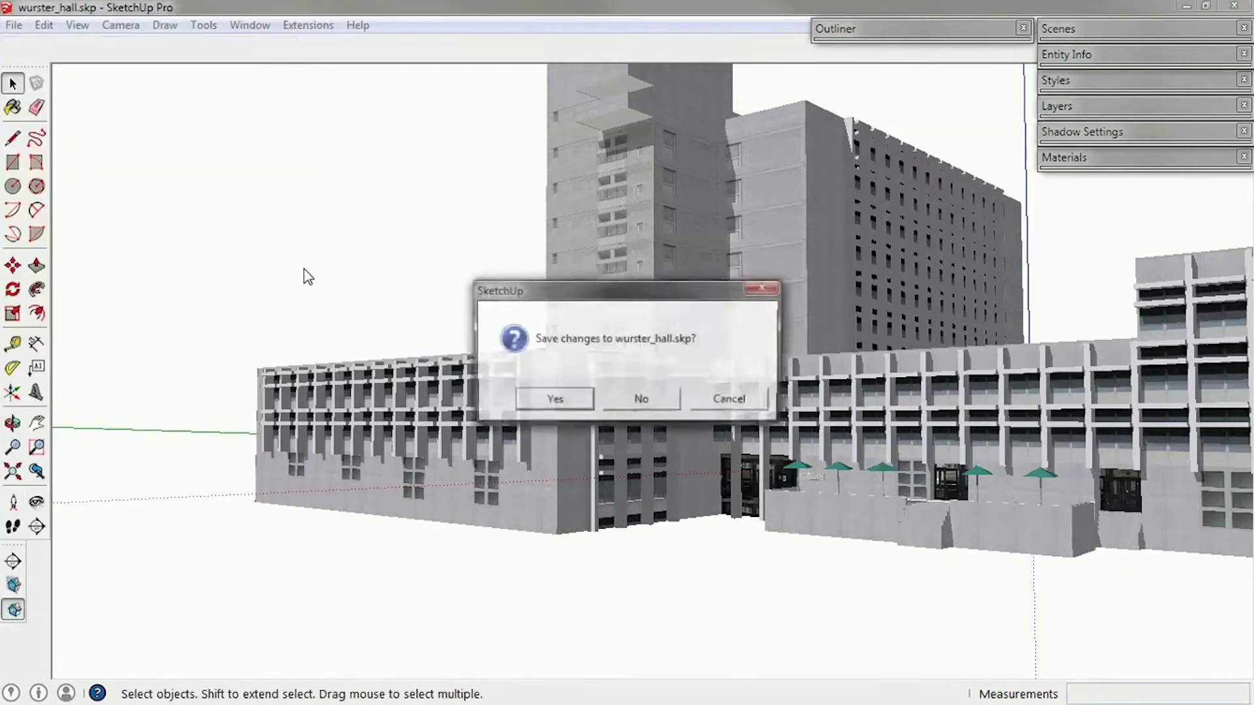
left_click(641, 399)
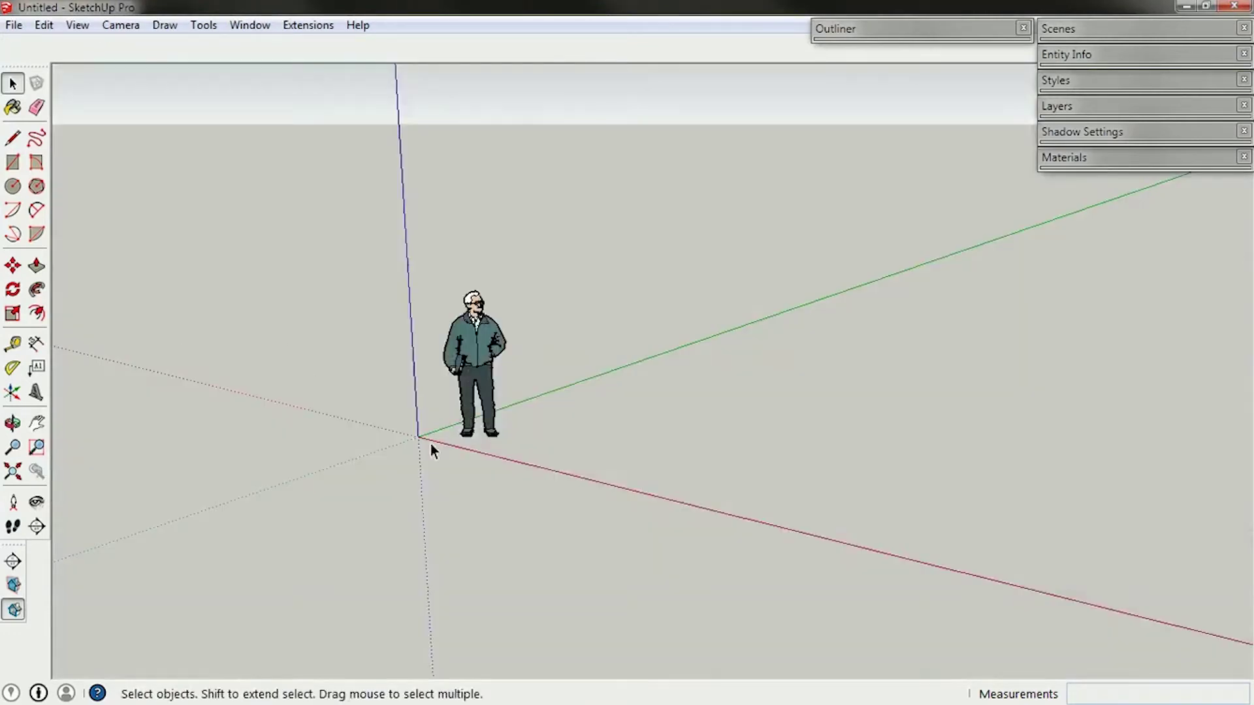
Delete the default person figure from the empty scene
middle_click_drag(430, 444, 468, 337)
left_click(468, 337)
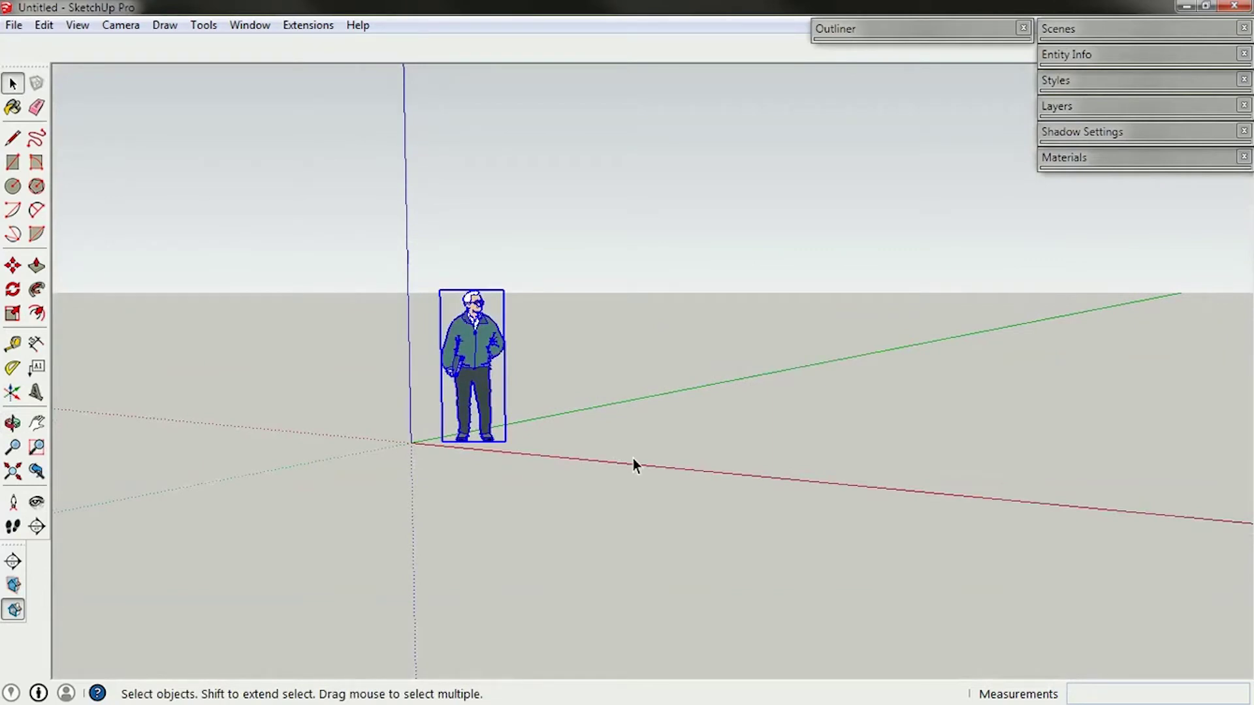
key("Delete")
middle_click_drag(401, 476, 492, 564)
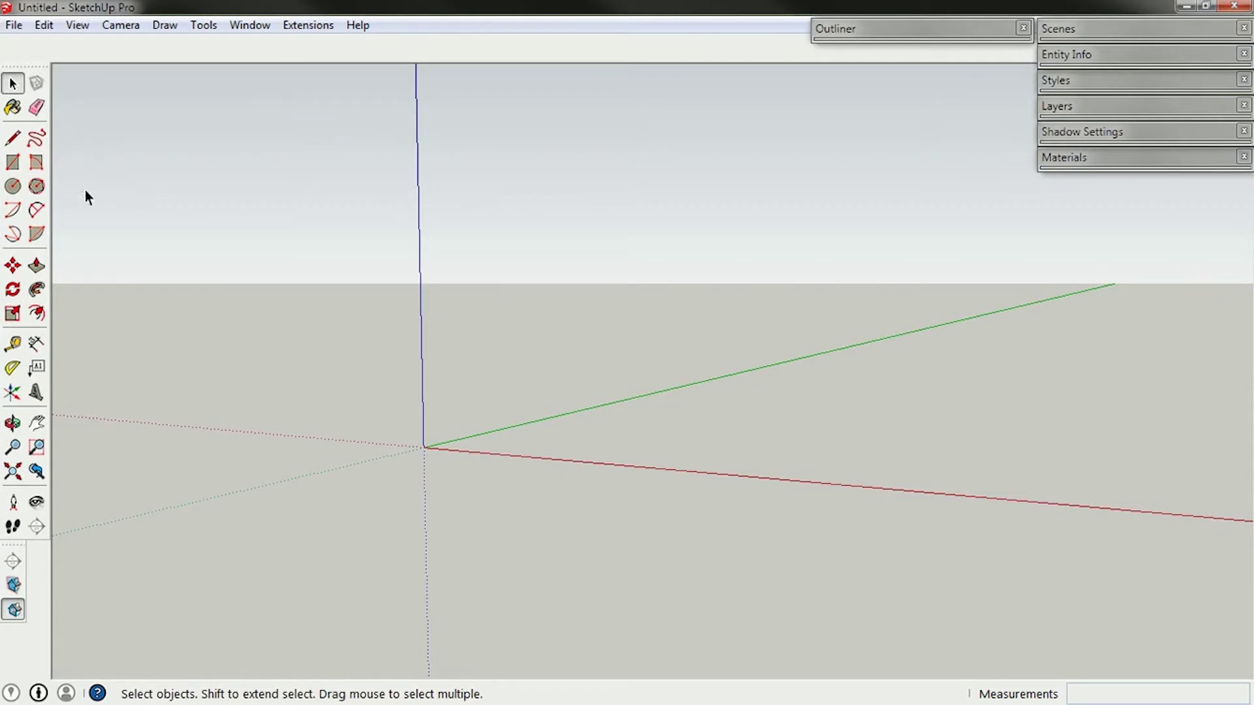
Draw a trial rectangle from the origin, then delete it
left_click(12, 163)
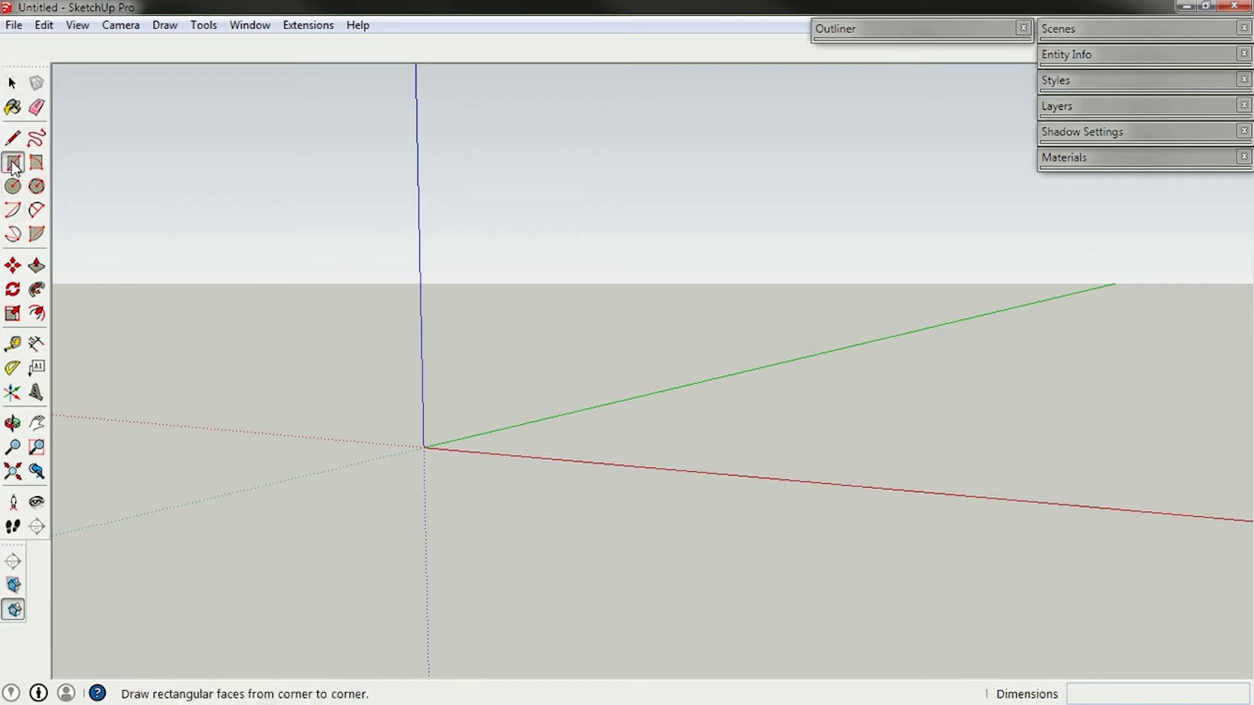
left_click(37, 266)
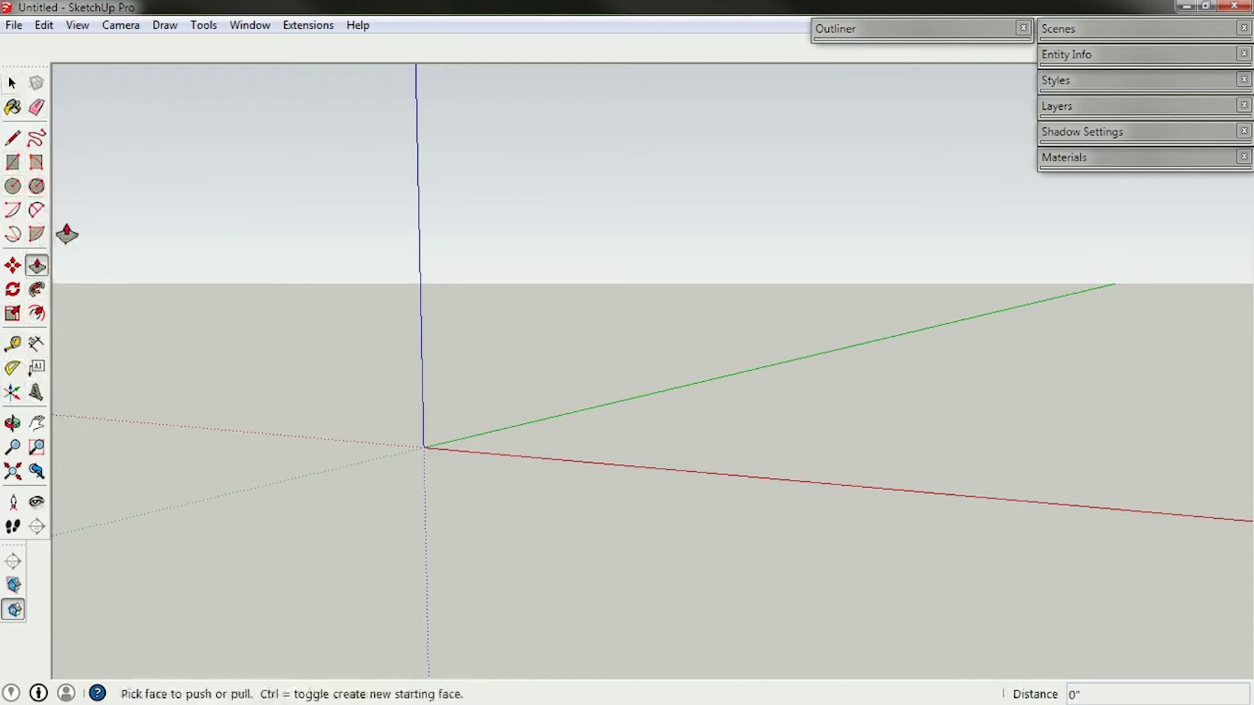
left_click(13, 162)
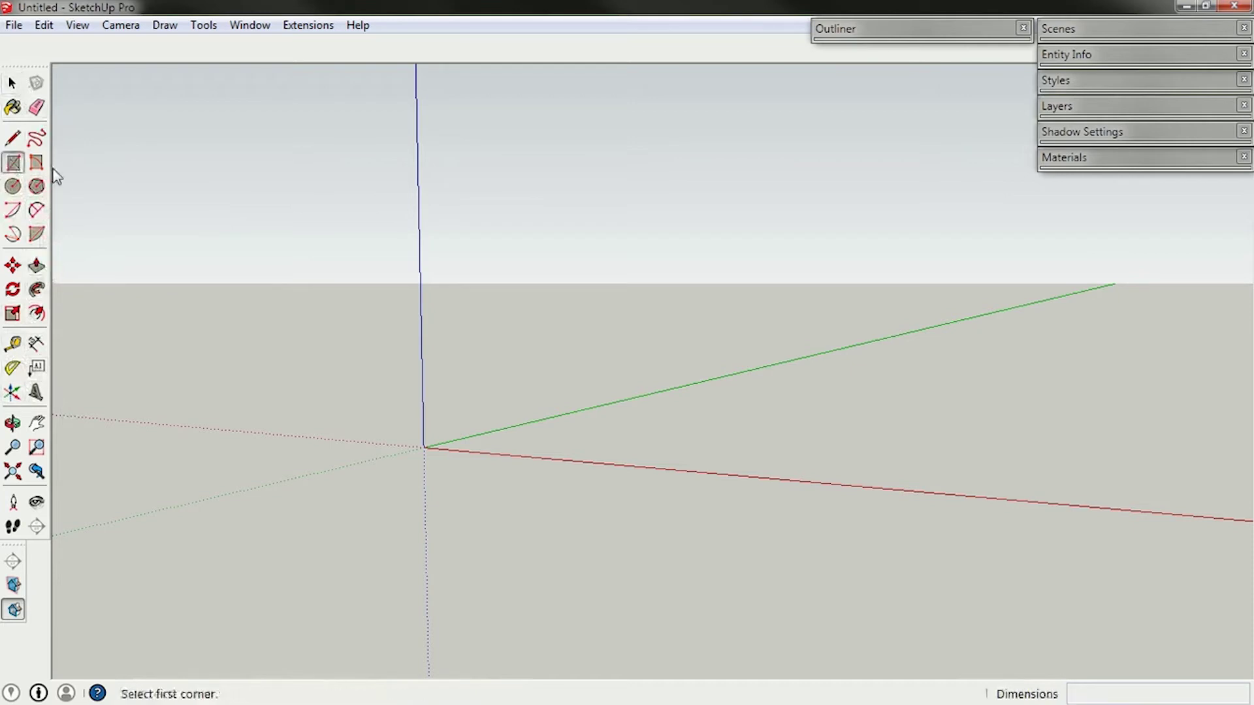
left_click(424, 447)
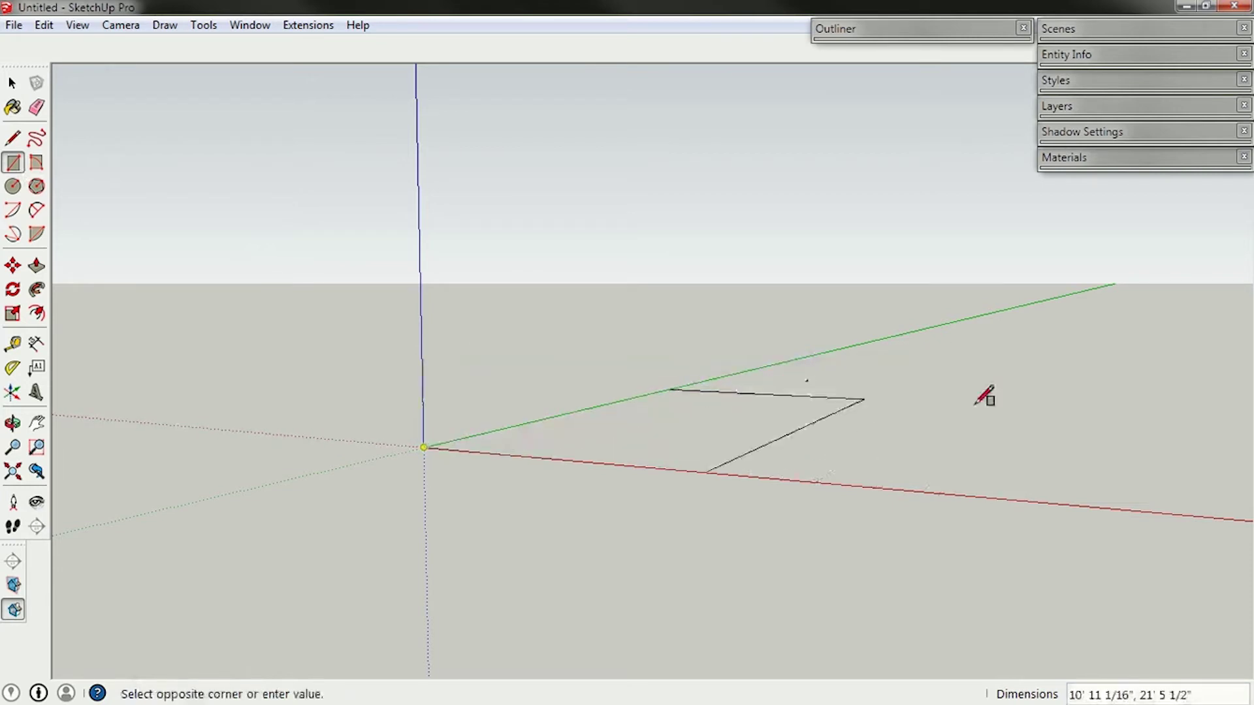
left_click(1097, 398)
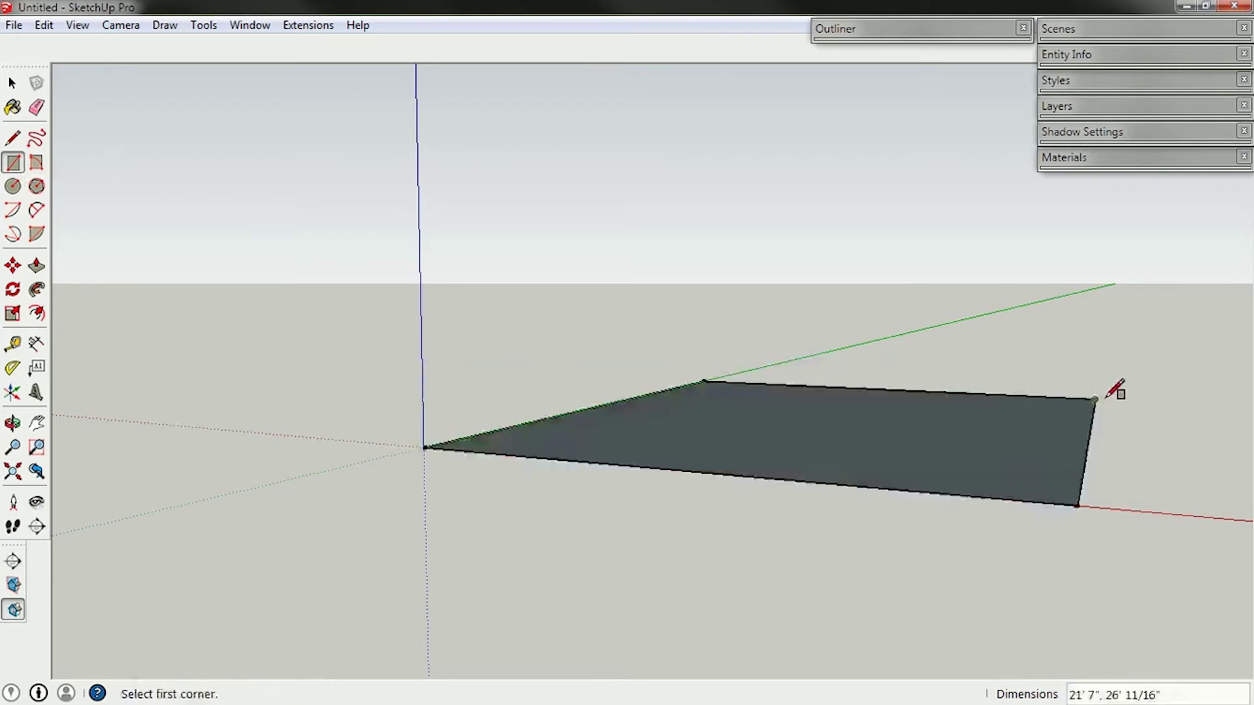
key("space")
left_click(706, 445)
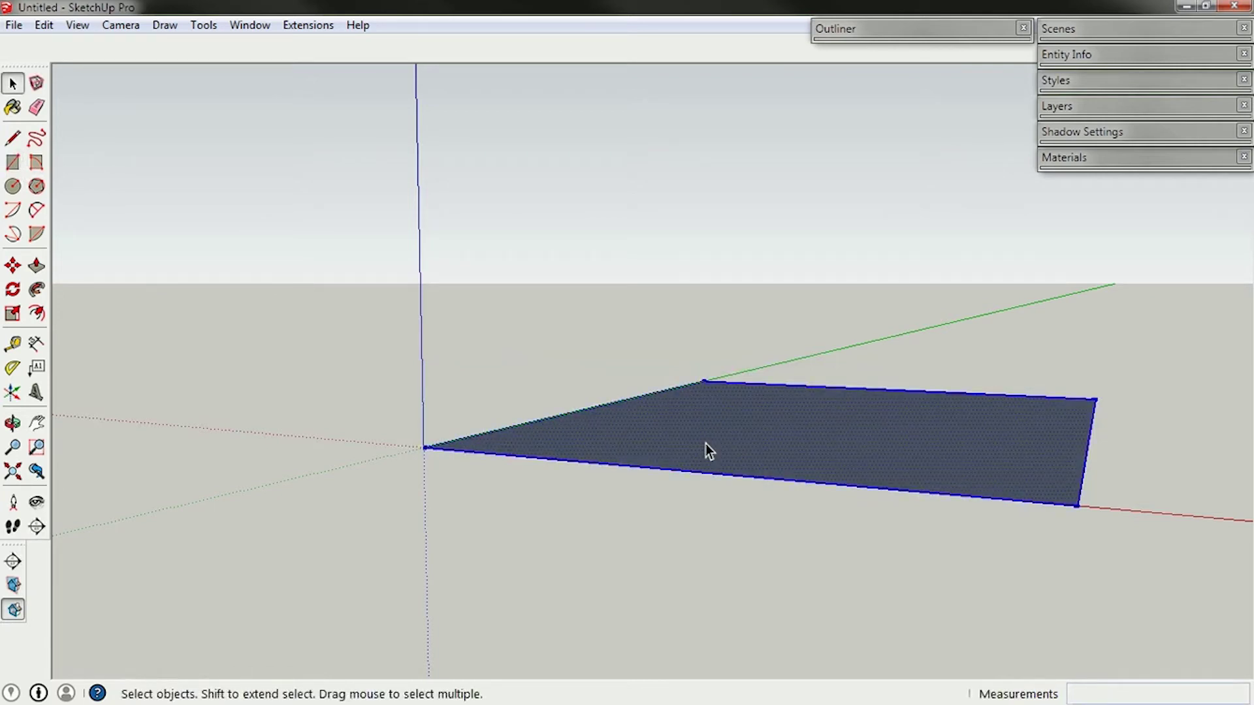
key("Delete")
Draw a 20',40' rectangle starting at the origin
left_click(13, 162)
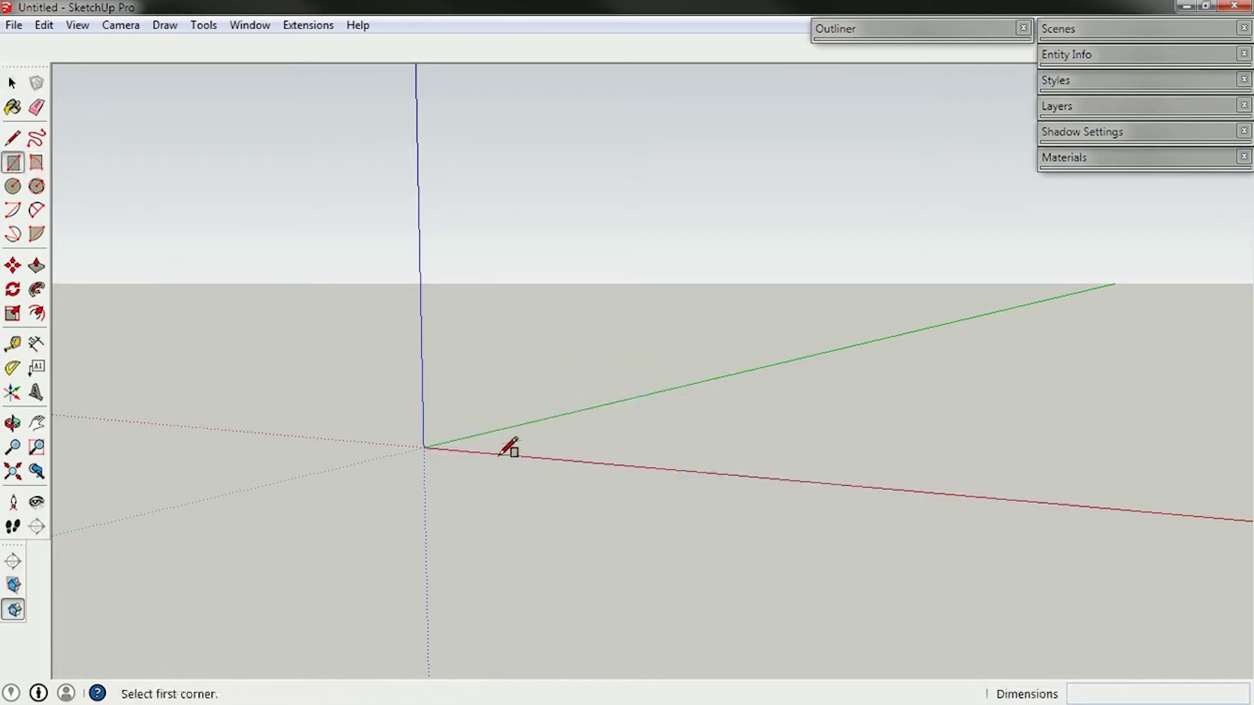
left_click(423, 448)
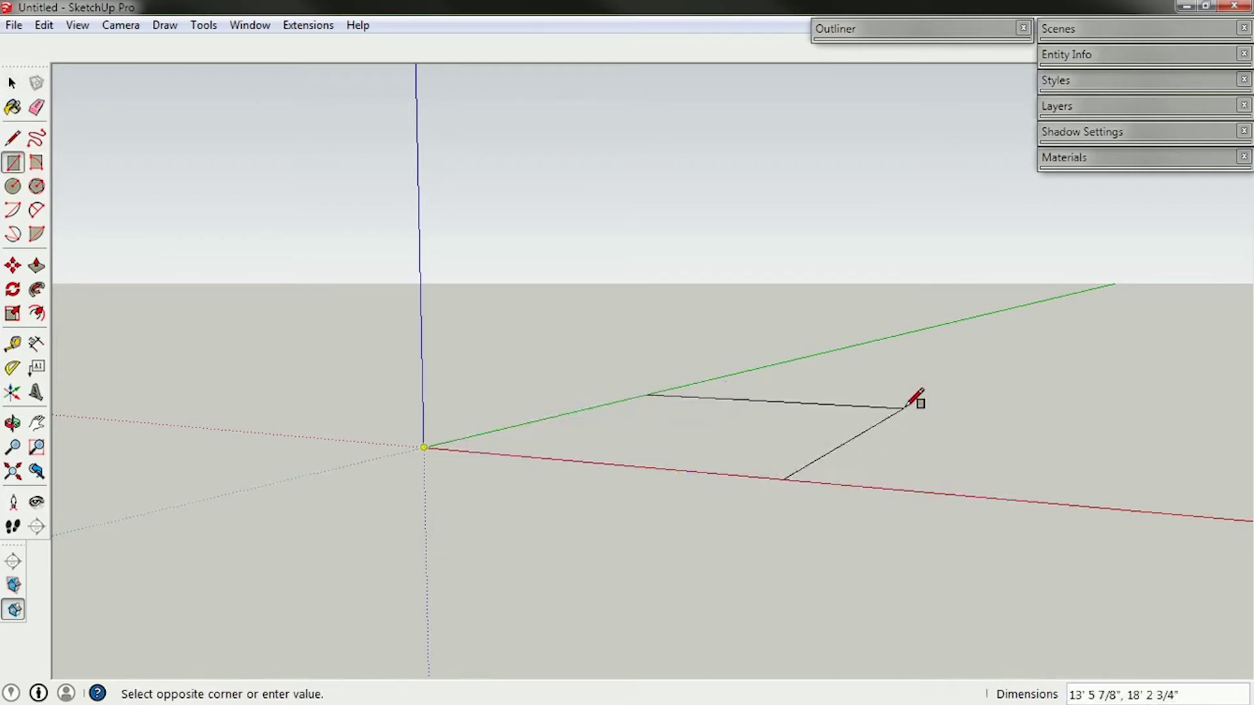
type("20',40'")
key("Return")
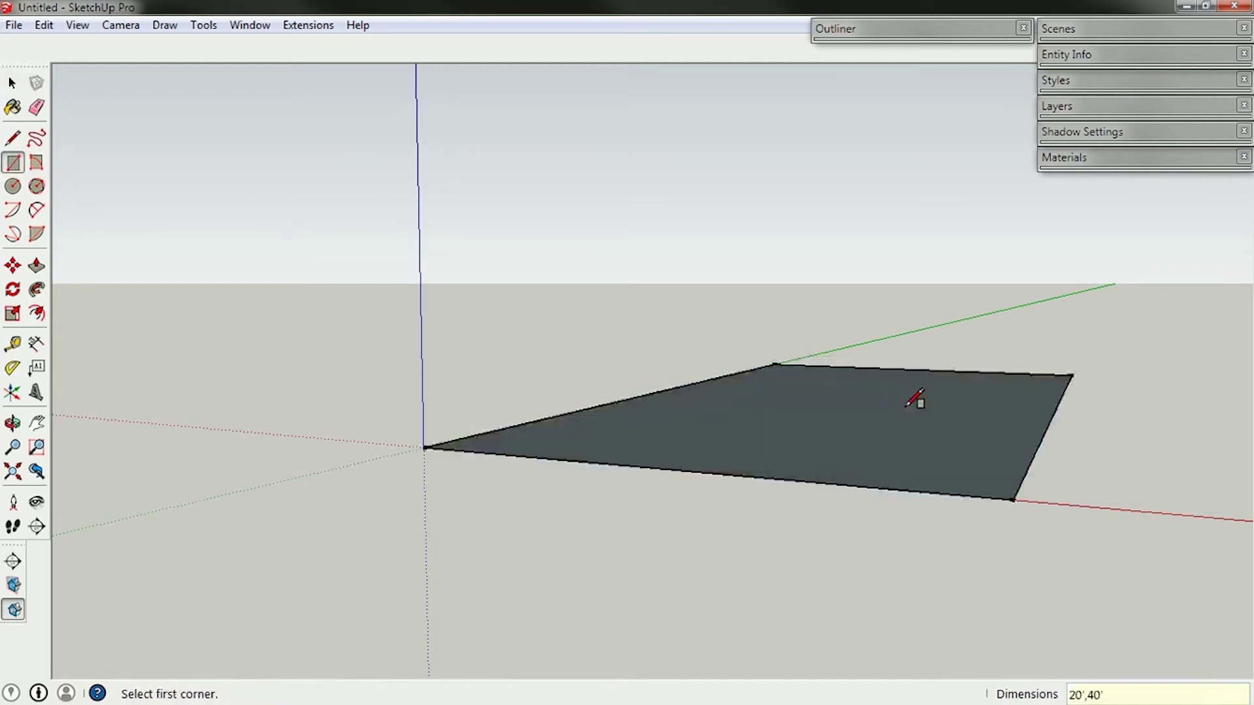
key("space")
Extrude the floor face into a 10' tall box, redoing the first pull
middle_click_drag(748, 366, 716, 464)
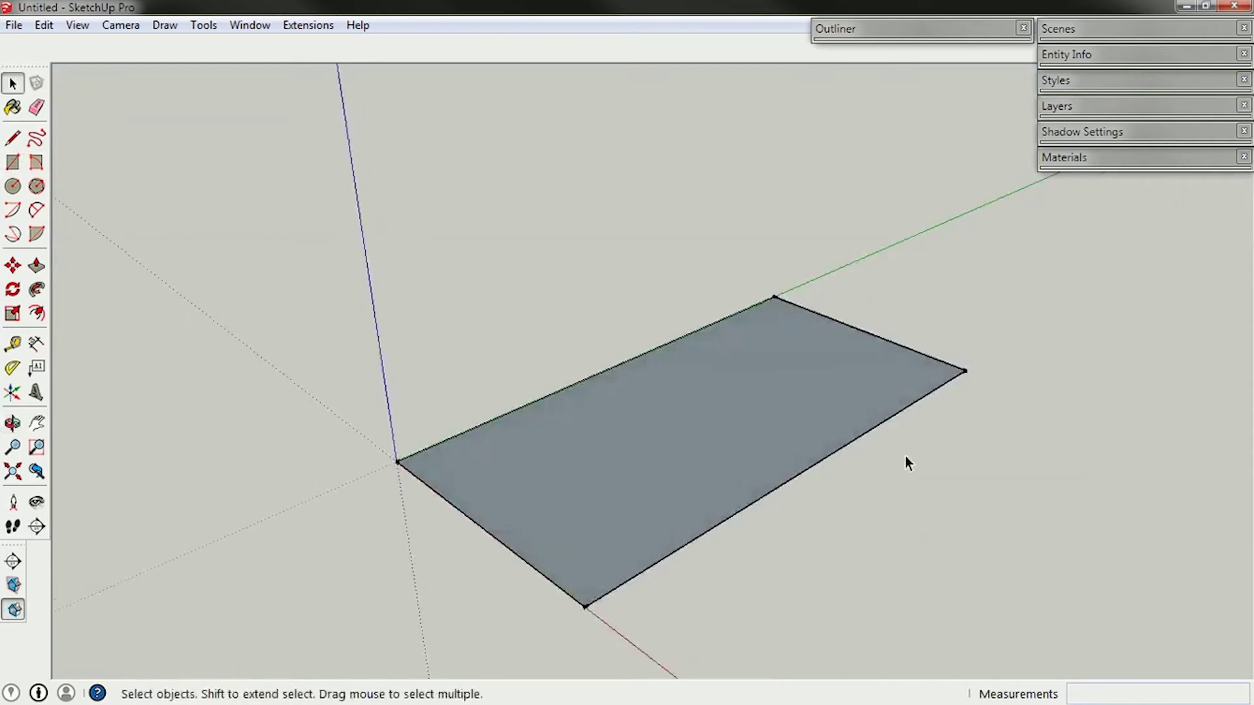
middle_click_drag(523, 523, 611, 486)
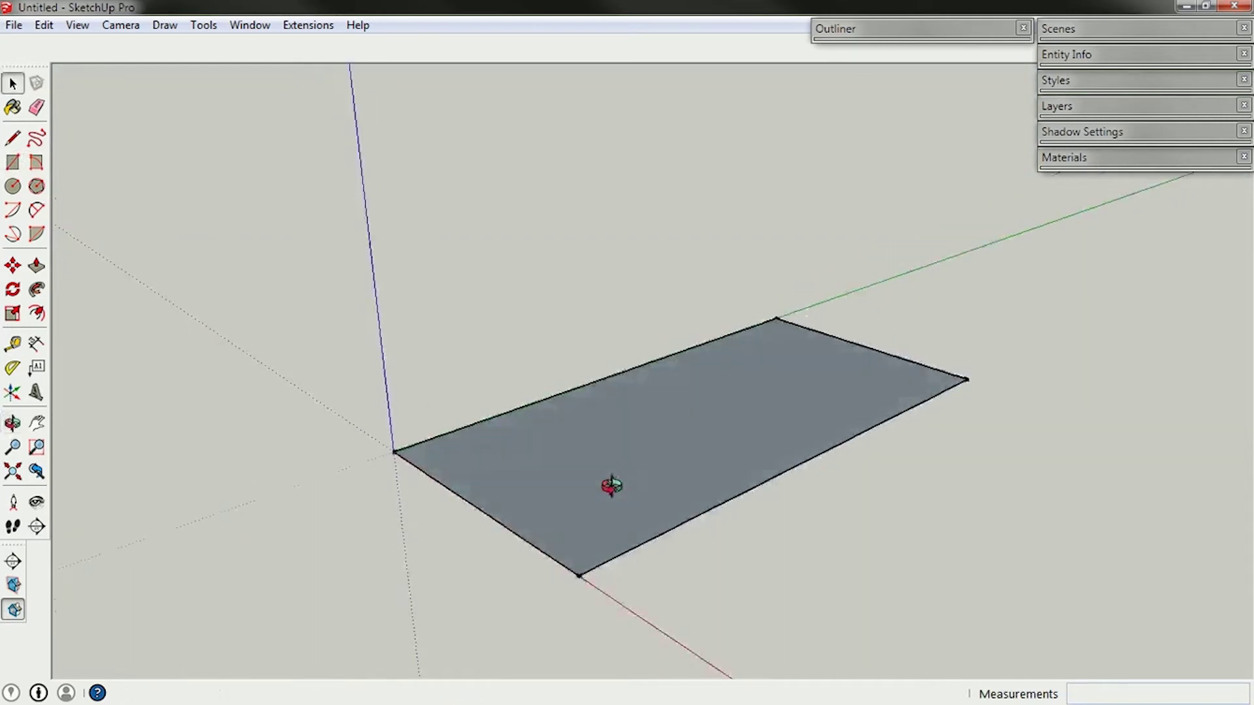
left_click(37, 265)
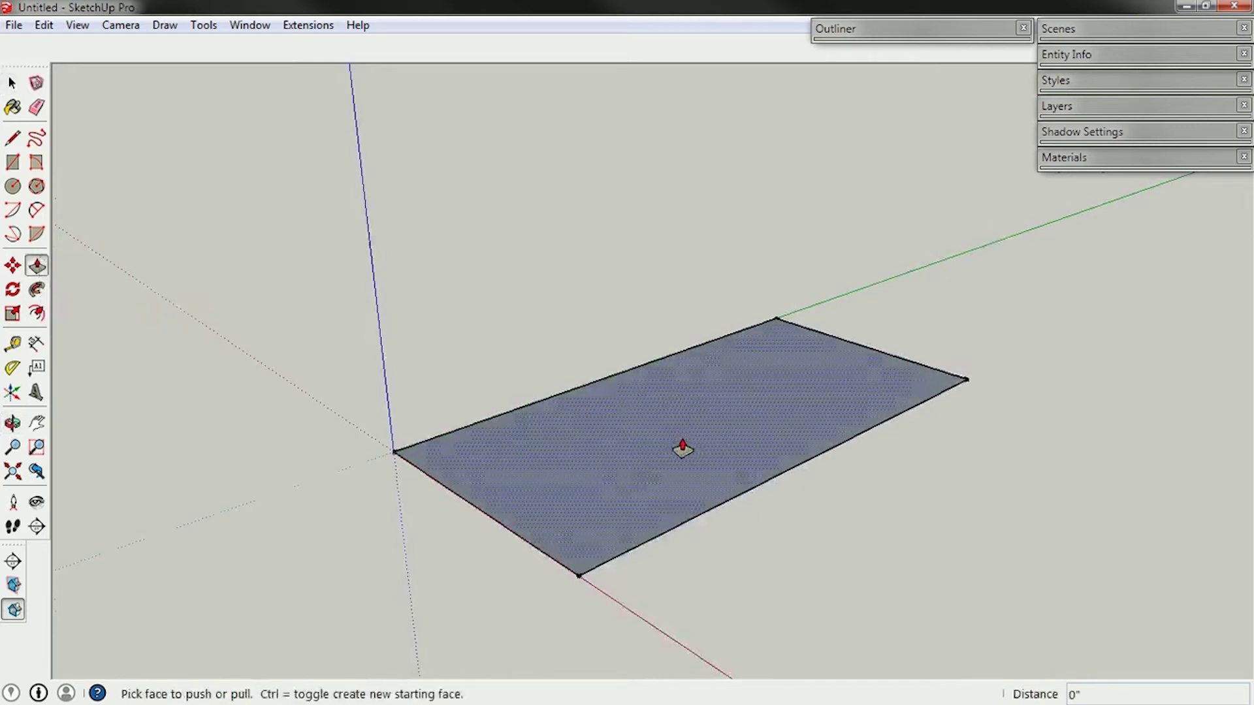
left_click_drag(679, 445, 680, 263)
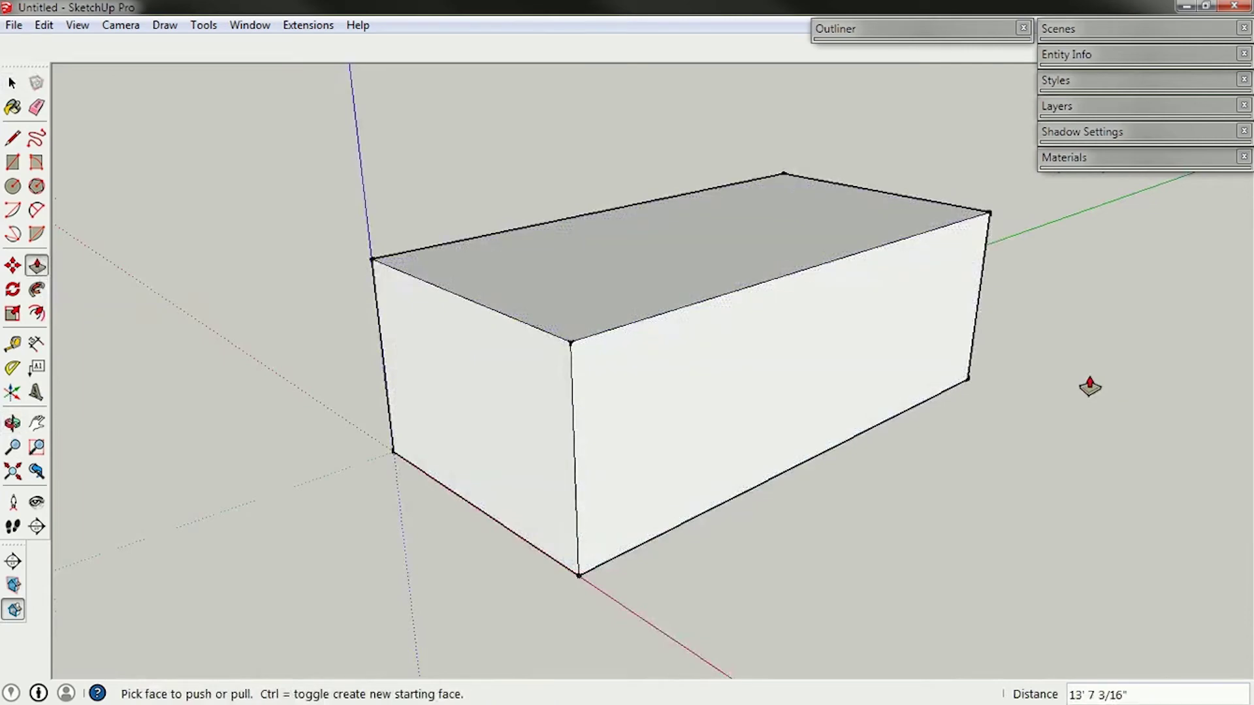
key("ctrl+z")
left_click_drag(677, 448, 662, 313)
type("10'")
key("Return")
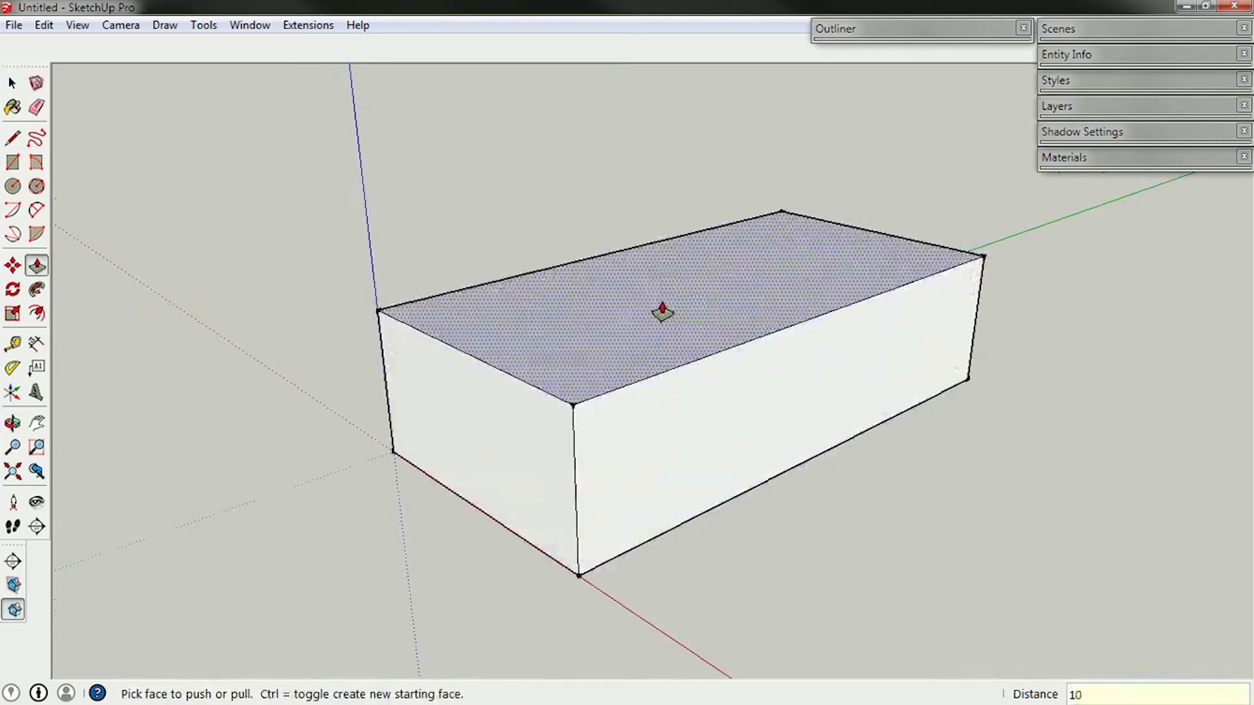
Change the box height through 20' and 15' to a final 7'
left_click(662, 312)
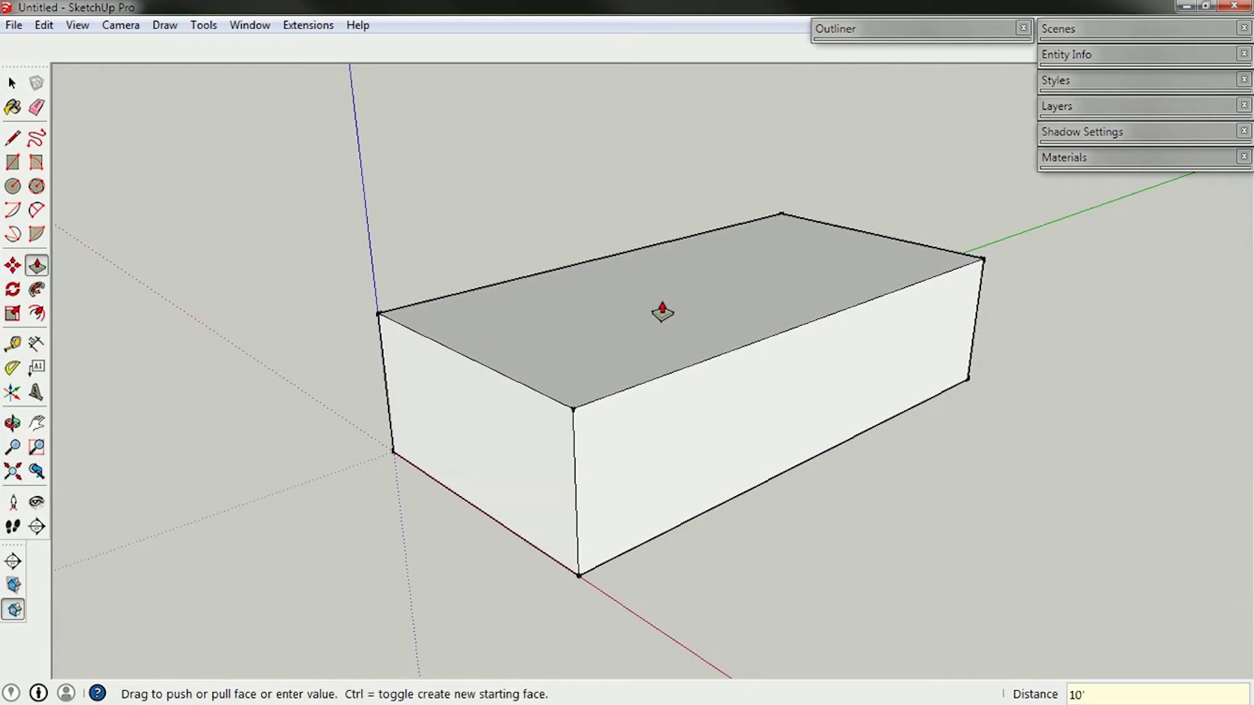
type("20'")
key("Return")
type("15'")
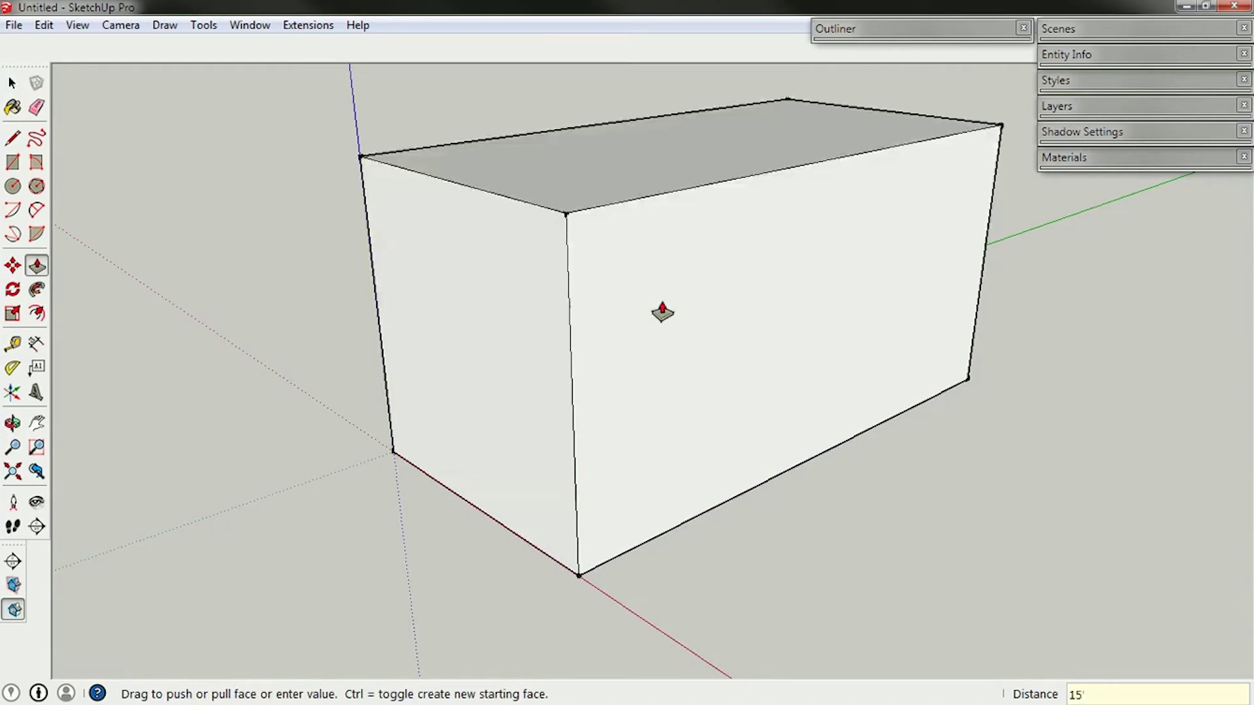
key("Return")
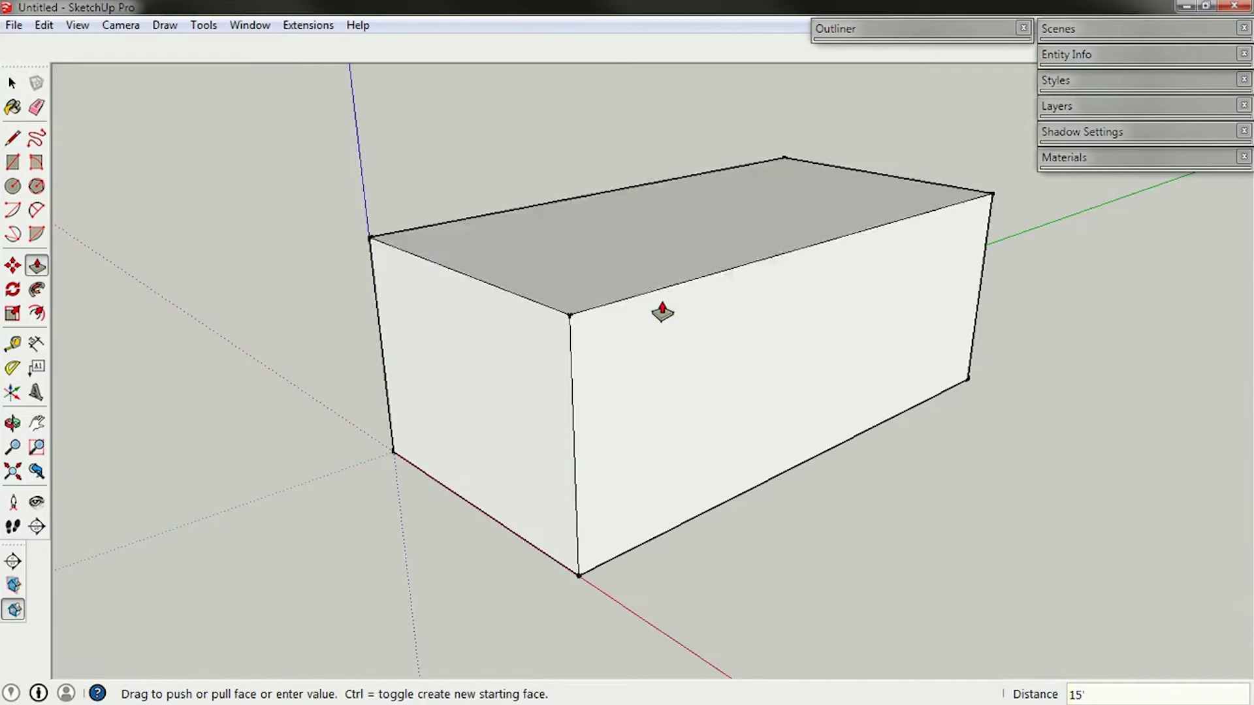
type("7")
key("Return")
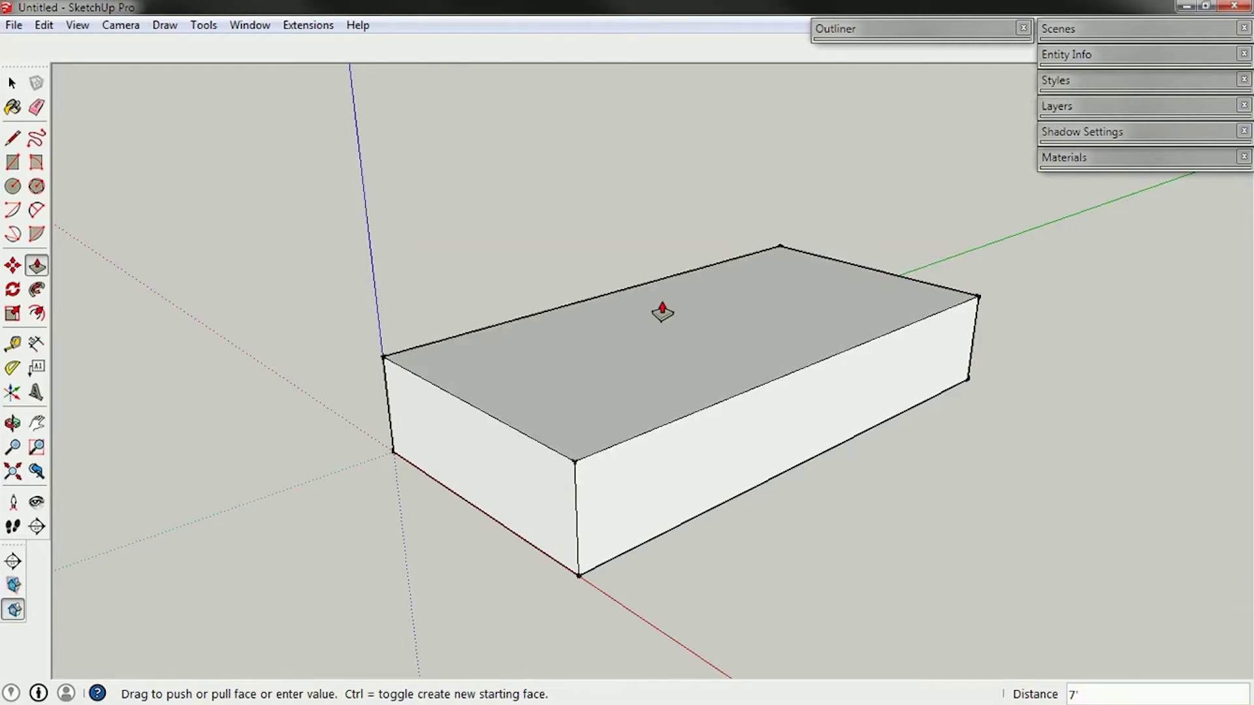
key("space")
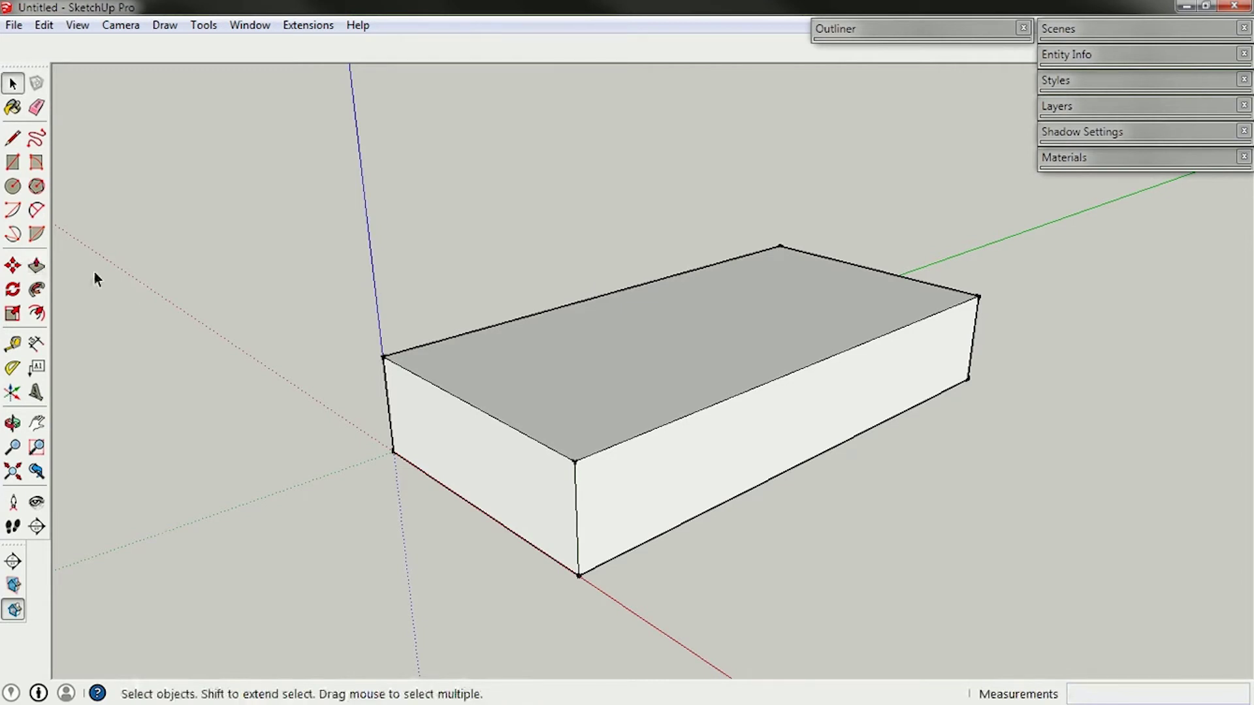
Push the end face in to shorten the box and pull the front face slightly out
left_click(36, 265)
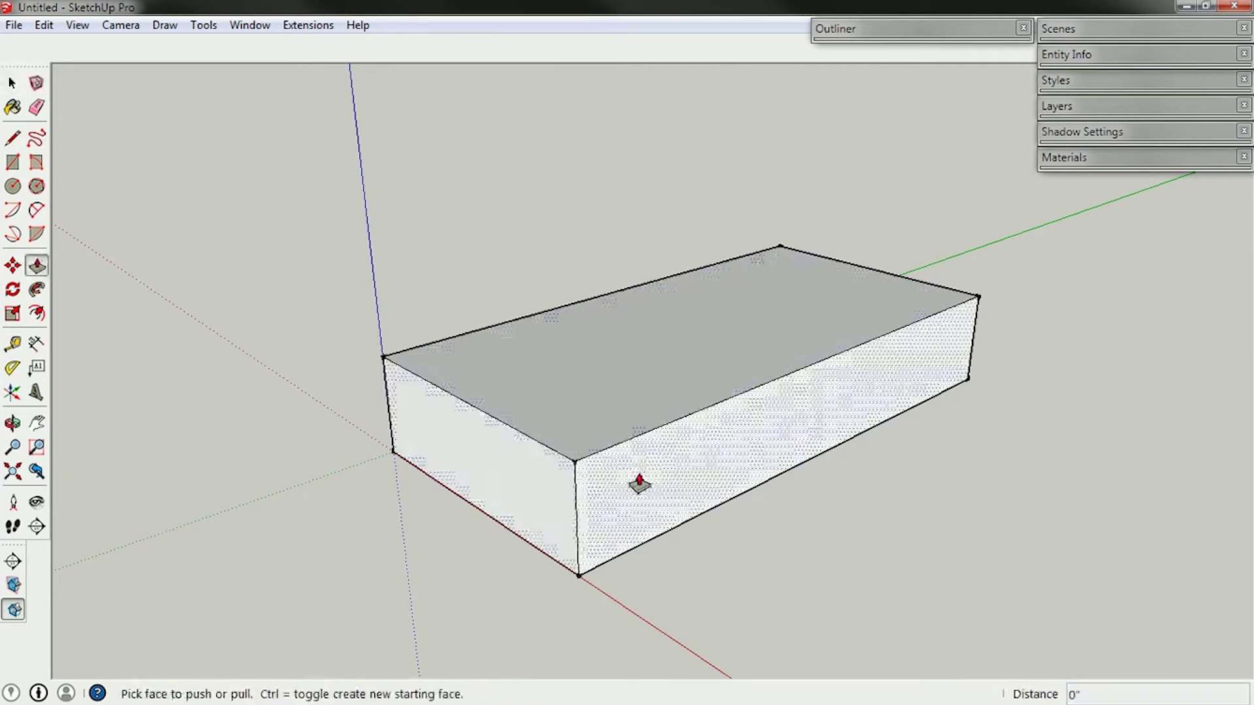
left_click_drag(467, 470, 529, 448)
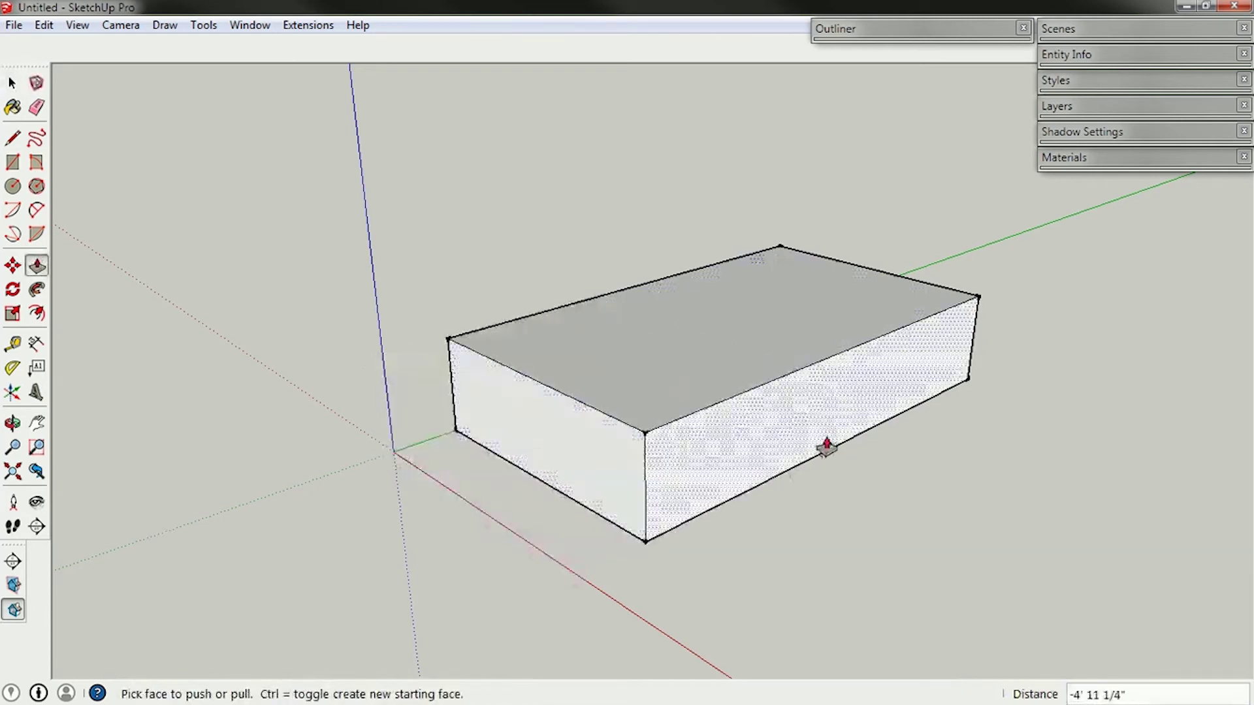
mouse_move(826, 448)
left_mouse_down()
mouse_move(745, 425)
mouse_move(845, 448)
left_mouse_up()
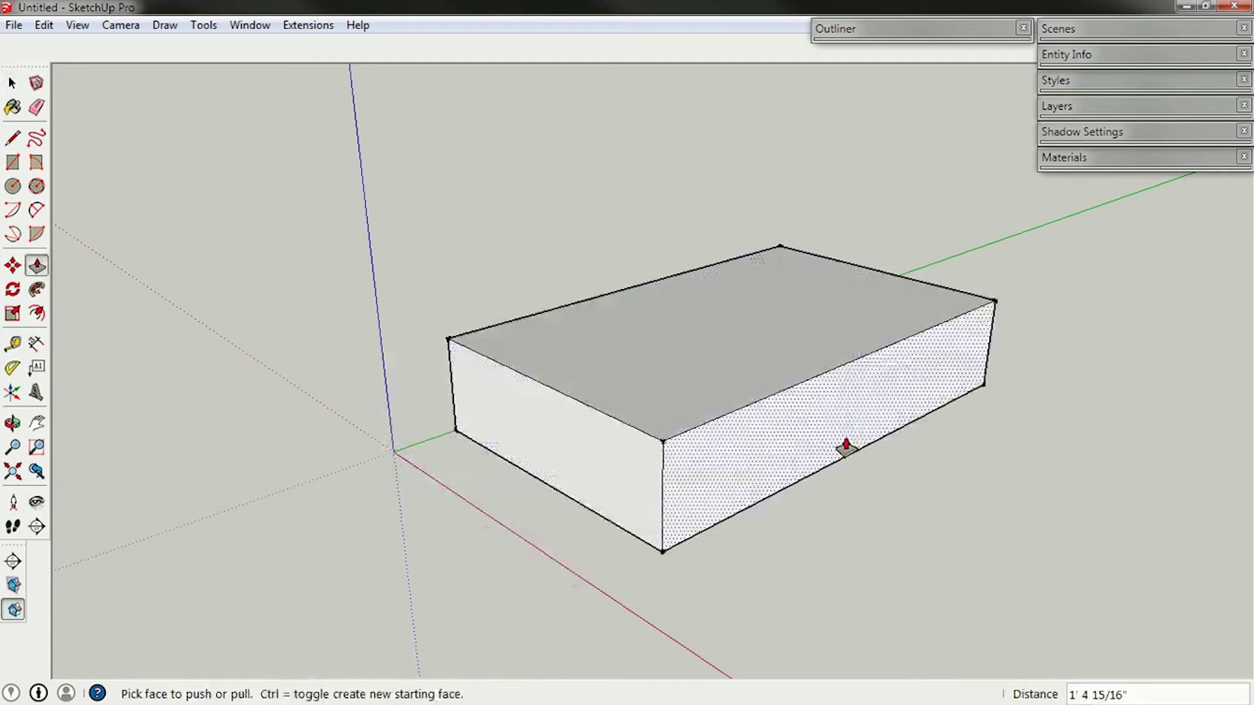
Split the front face with a vertical edge and pull the right section out into an L-shape
left_click(12, 83)
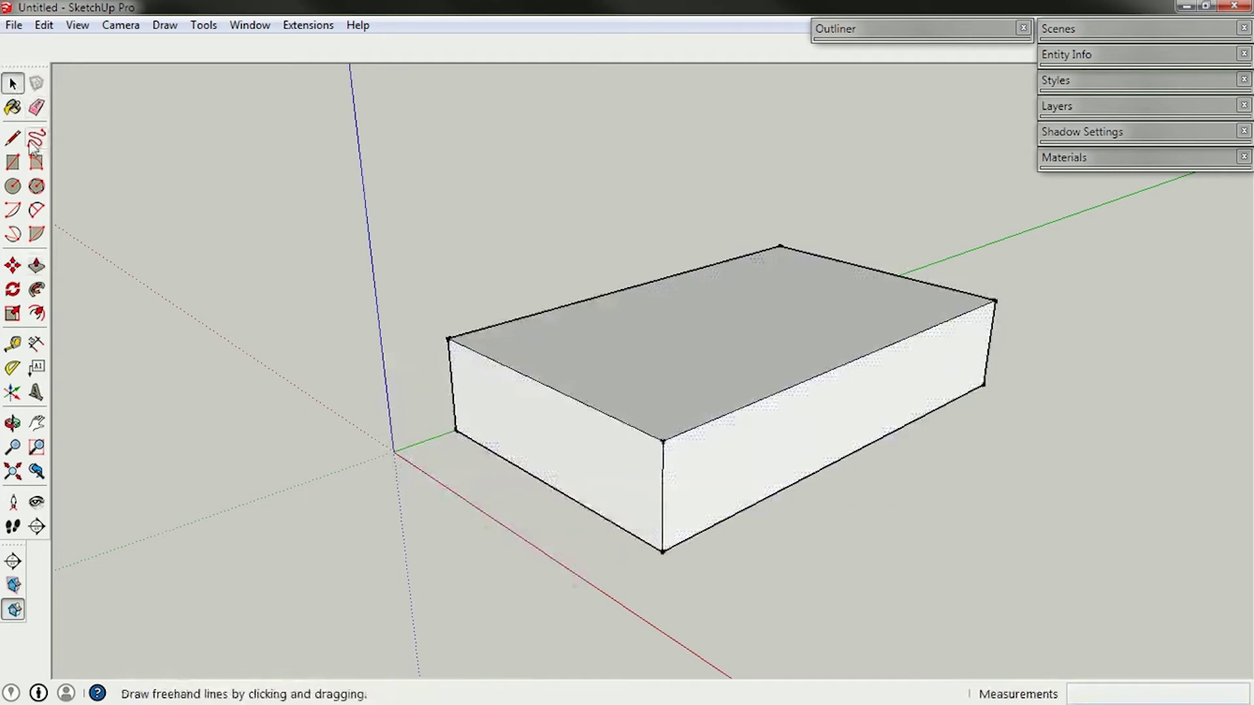
left_click(12, 138)
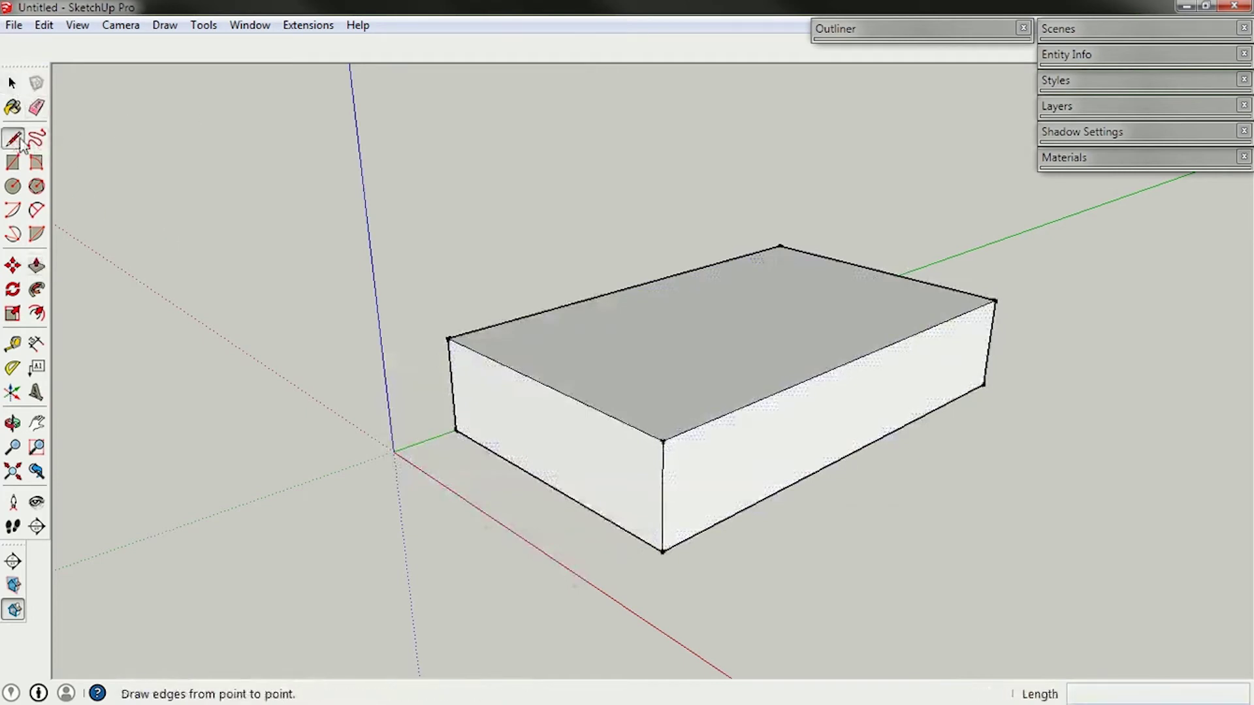
left_click(759, 400)
left_click(755, 503)
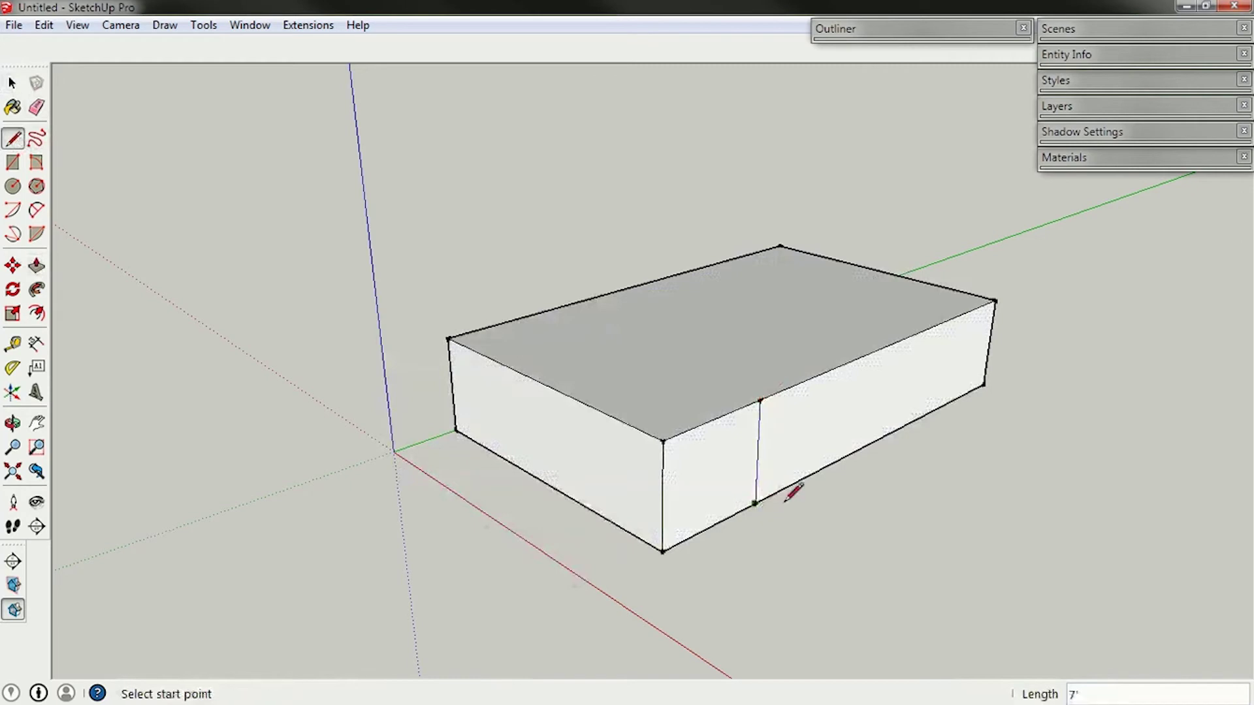
left_click(12, 83)
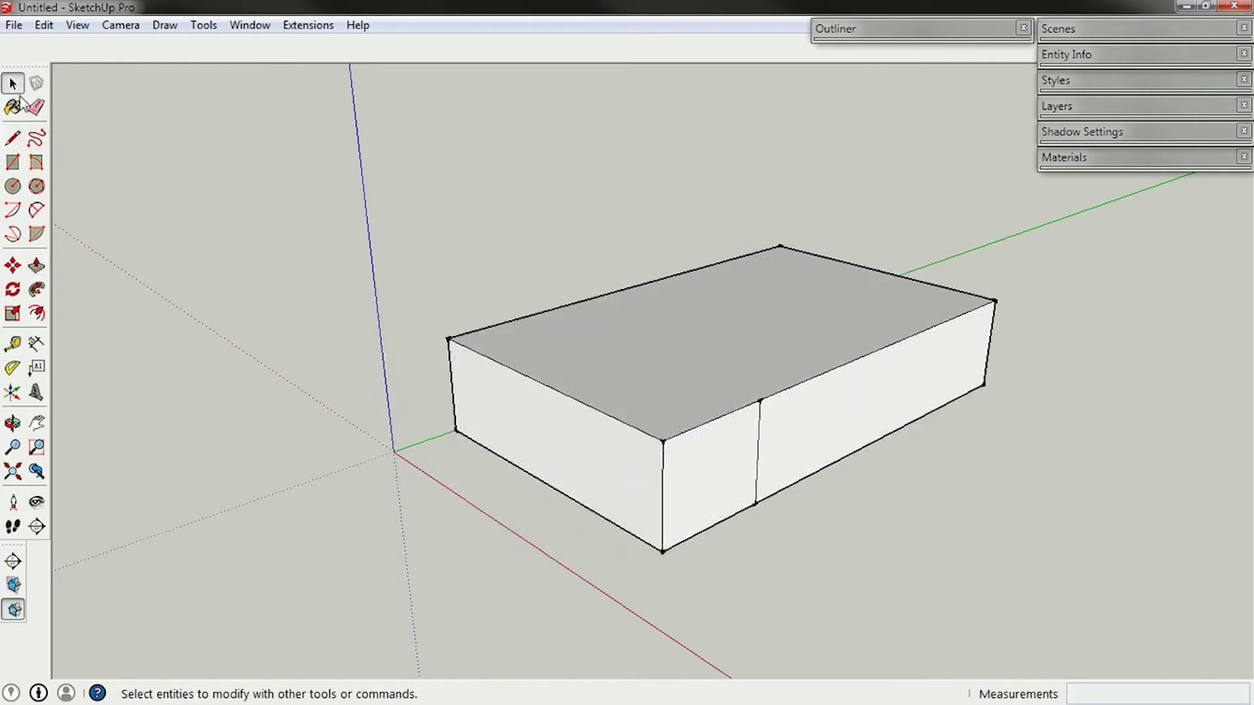
left_click(44, 263)
left_click_drag(828, 429, 947, 468)
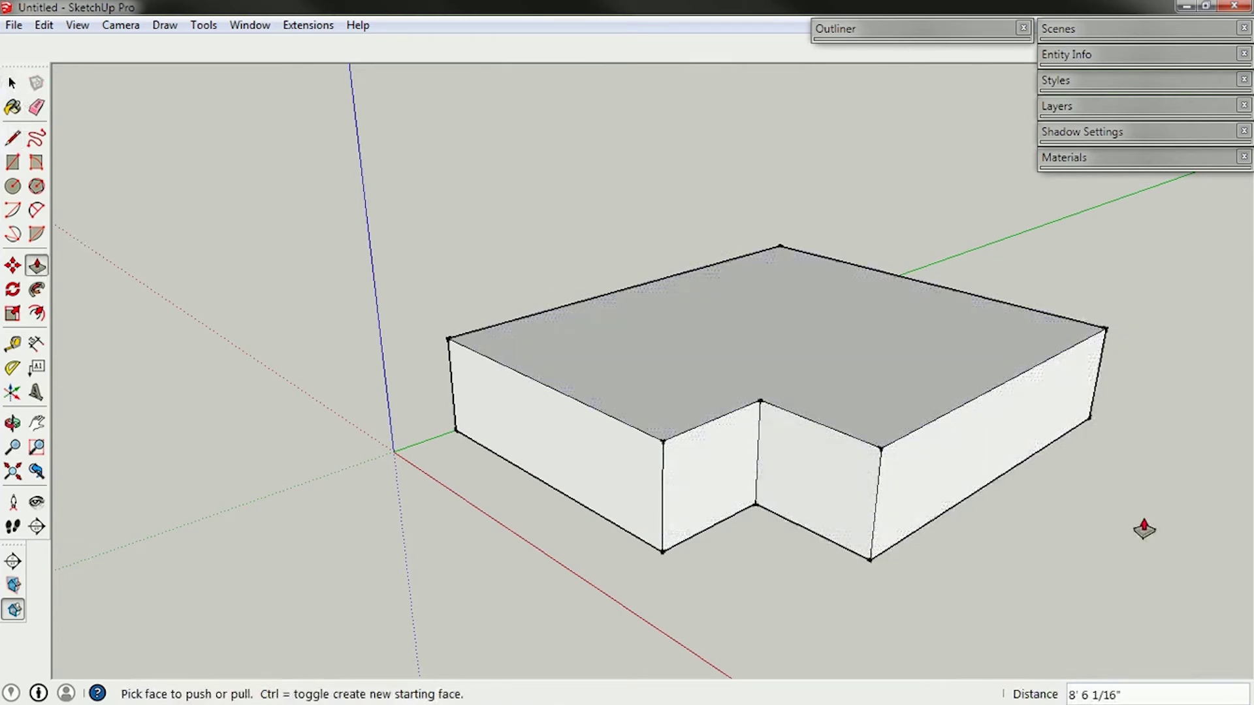
Split the top face and raise its rear strip into a taller block
left_click(12, 138)
left_click(542, 383)
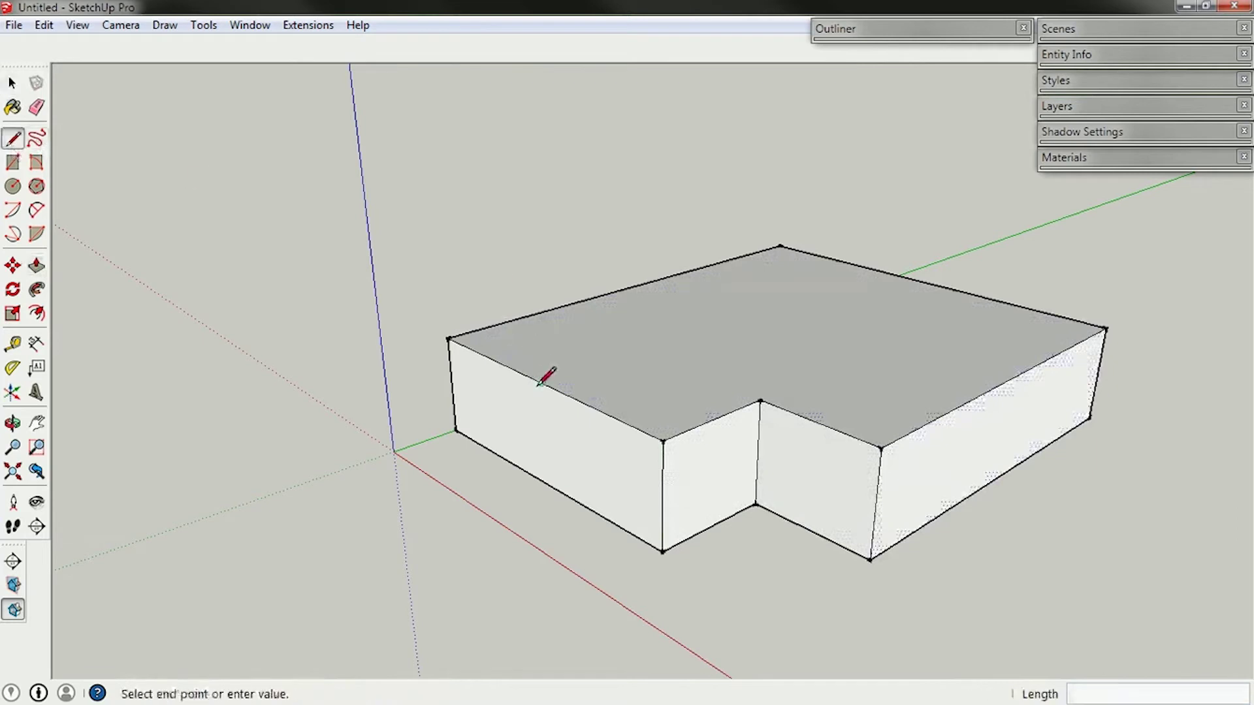
left_click(878, 270)
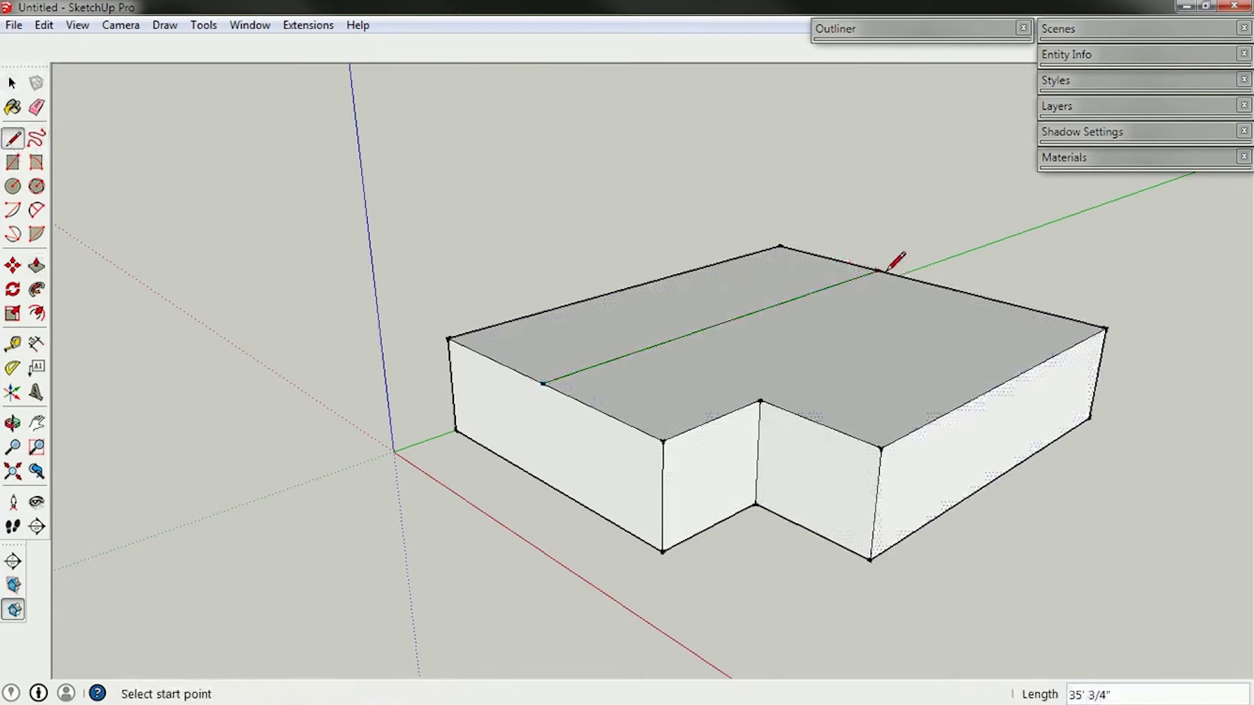
left_click(12, 83)
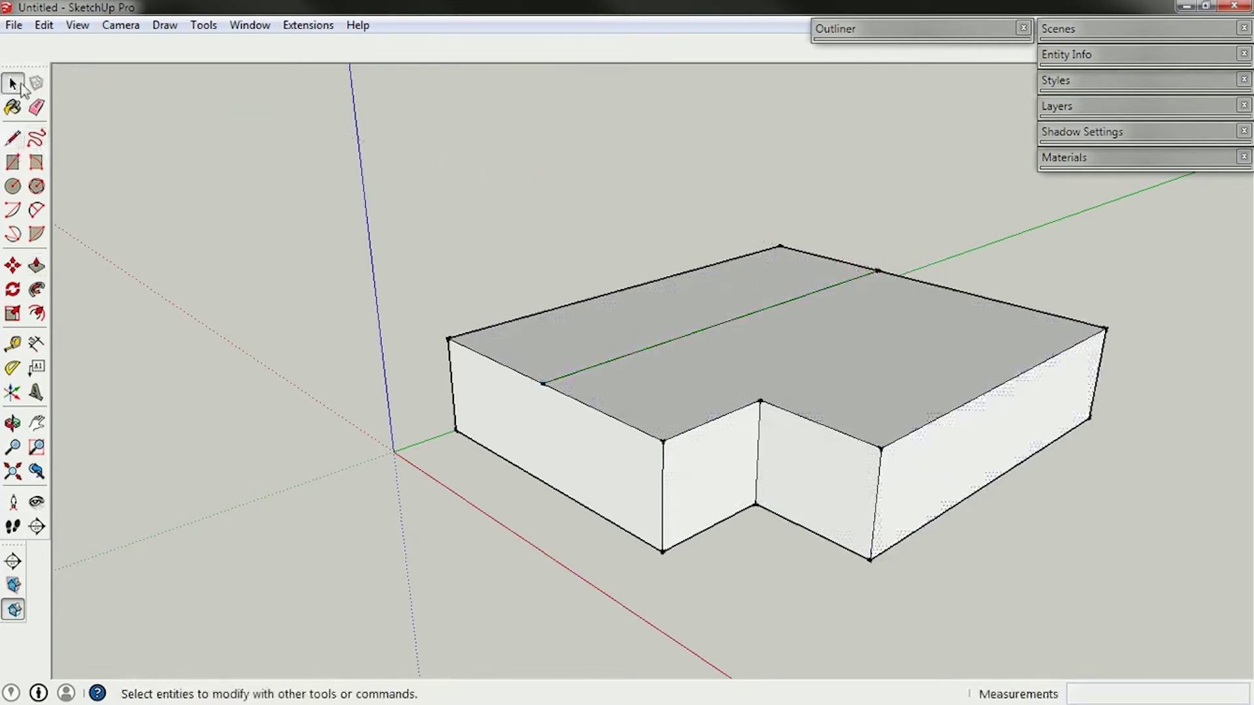
left_click(37, 265)
left_click_drag(686, 301, 689, 211)
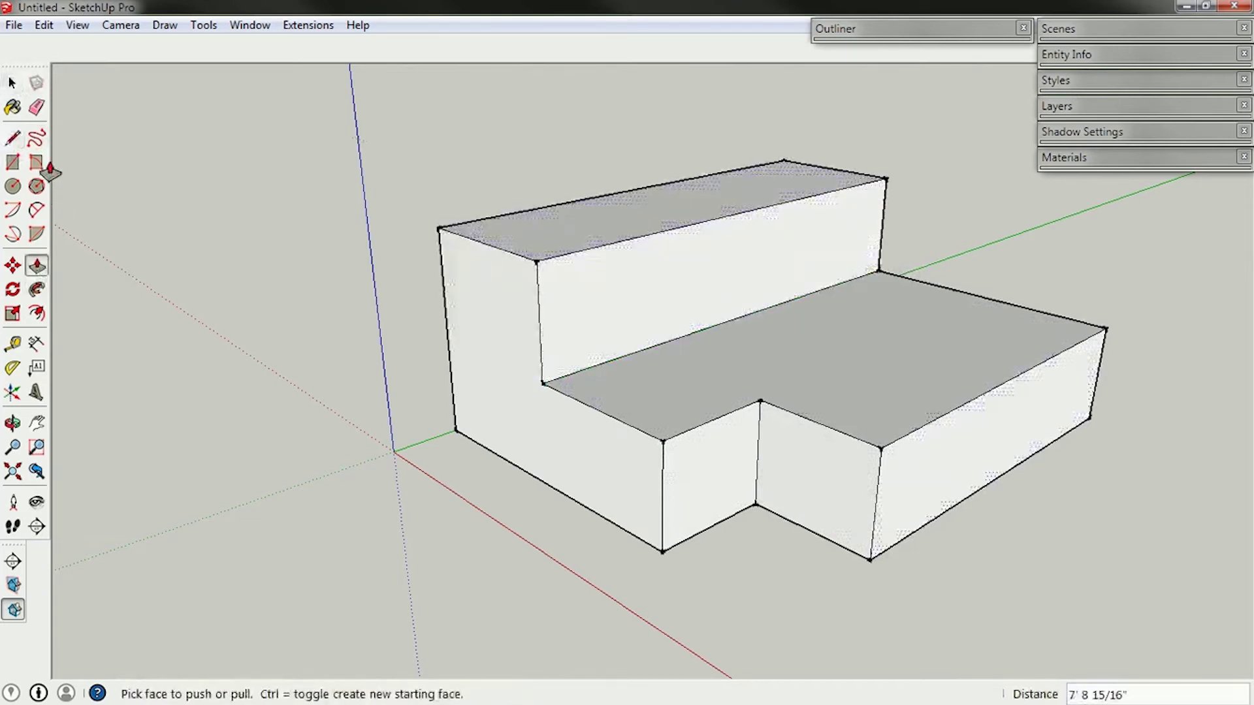
left_click(12, 83)
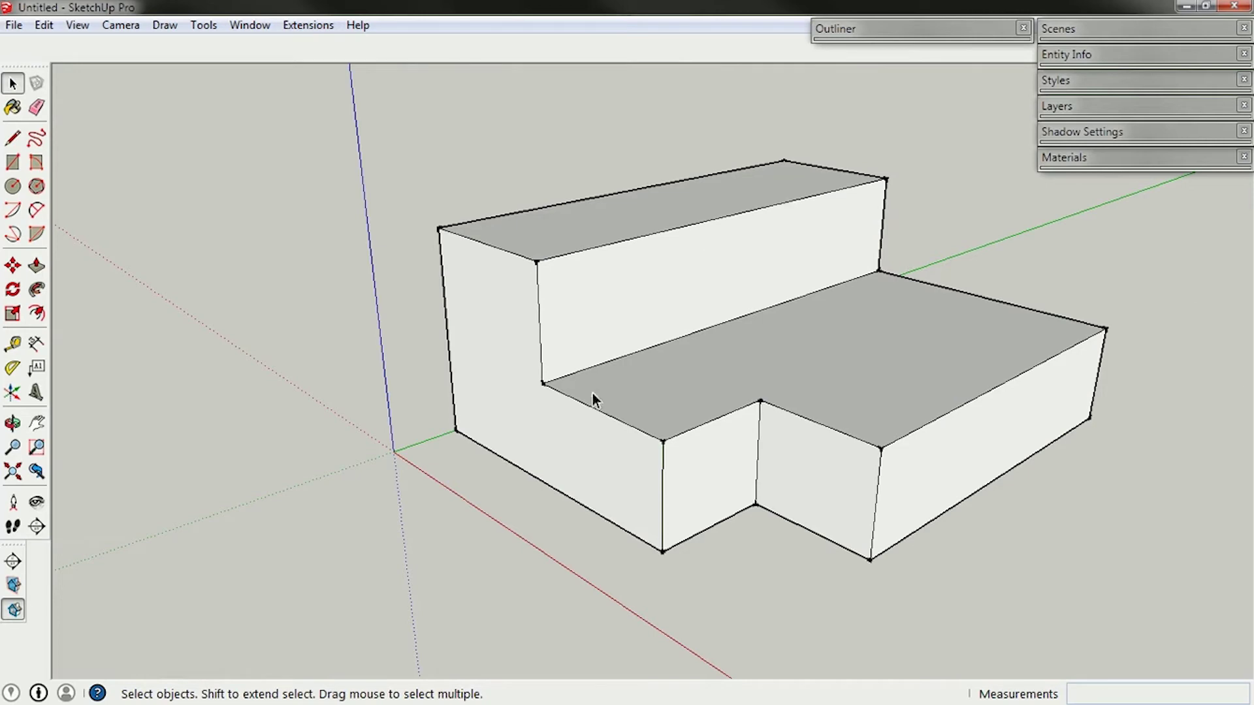
middle_click_drag(833, 468, 840, 508)
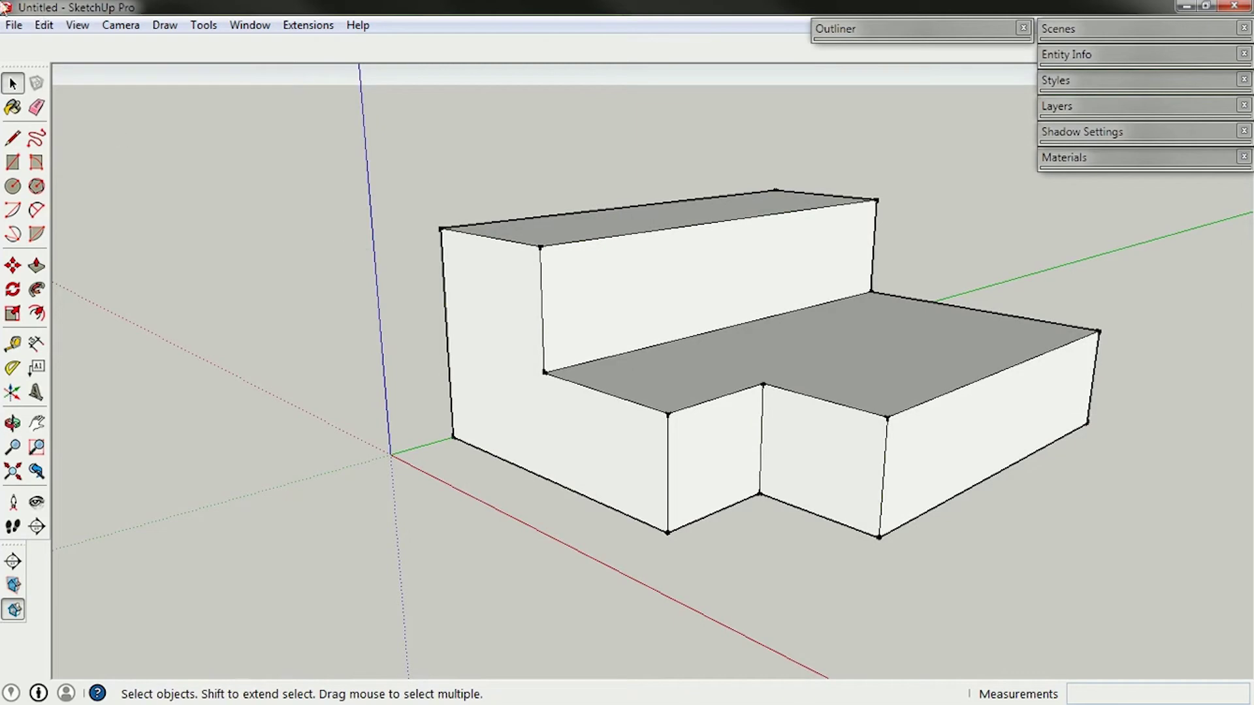
Save the model to the Desktop with Save As under the file name 'concept 6'
left_click(14, 24)
left_click(55, 119)
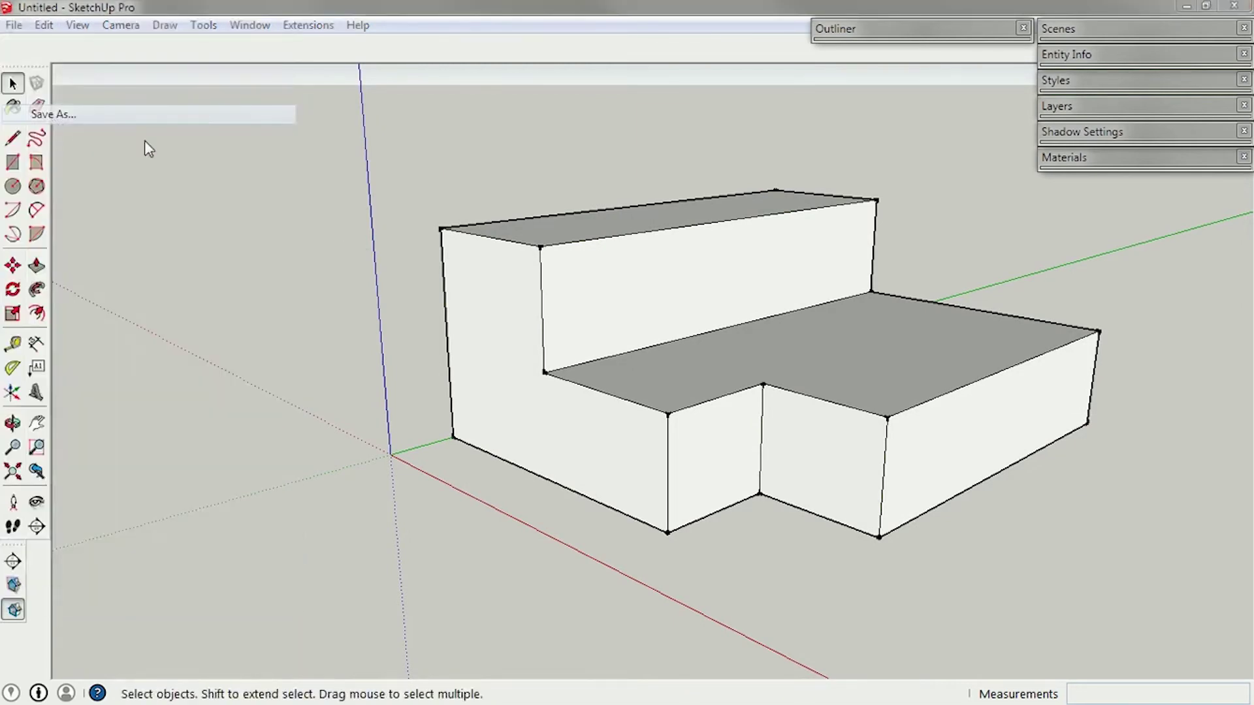
left_click(429, 295)
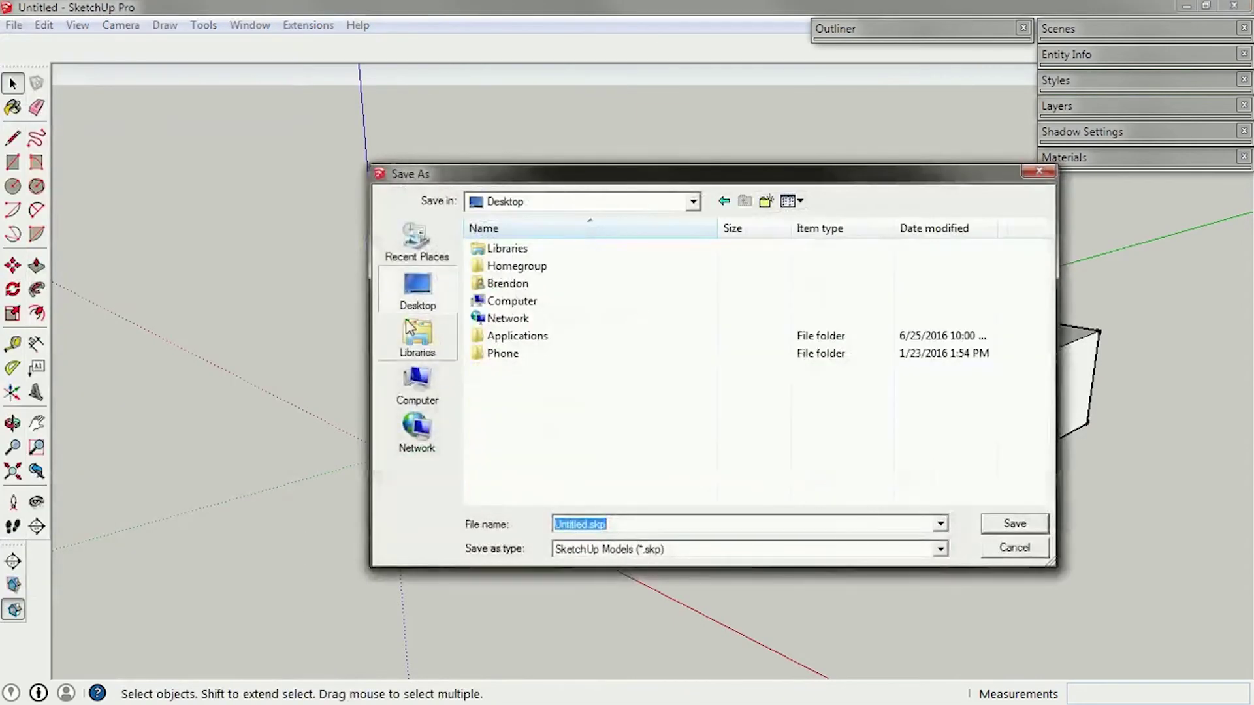
left_click(581, 531)
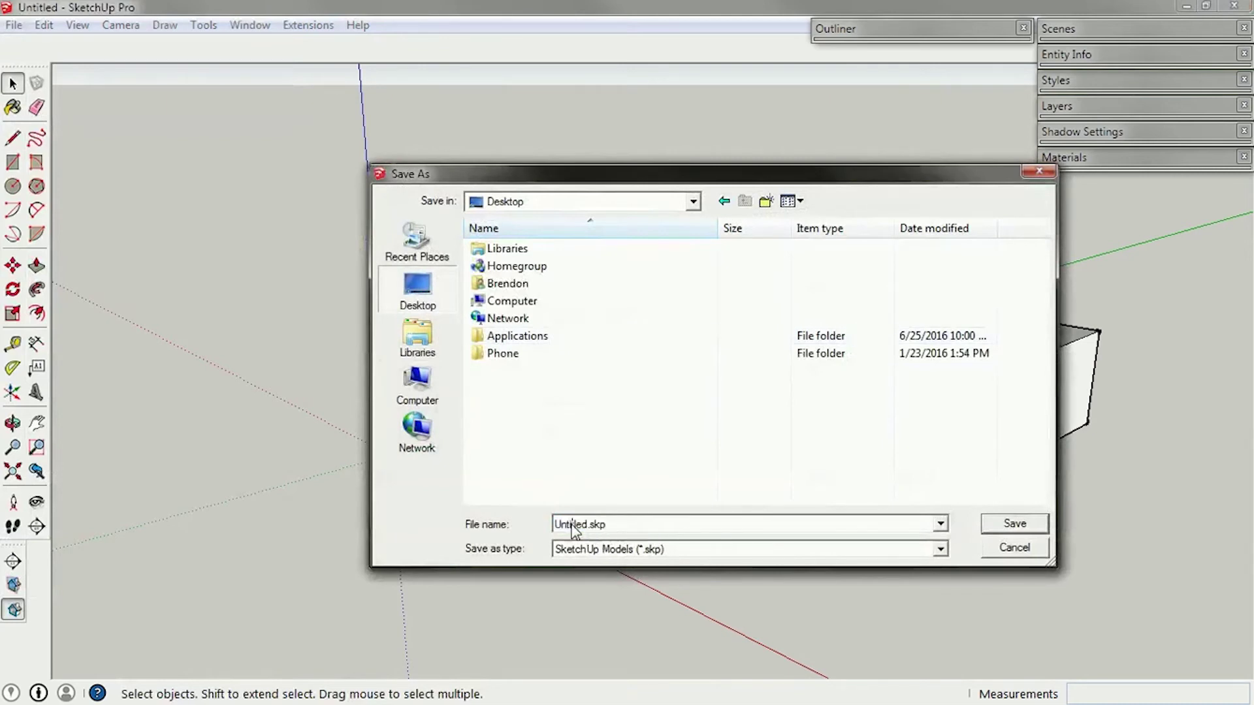
double_click(578, 530)
type("concept 6")
key("Return")
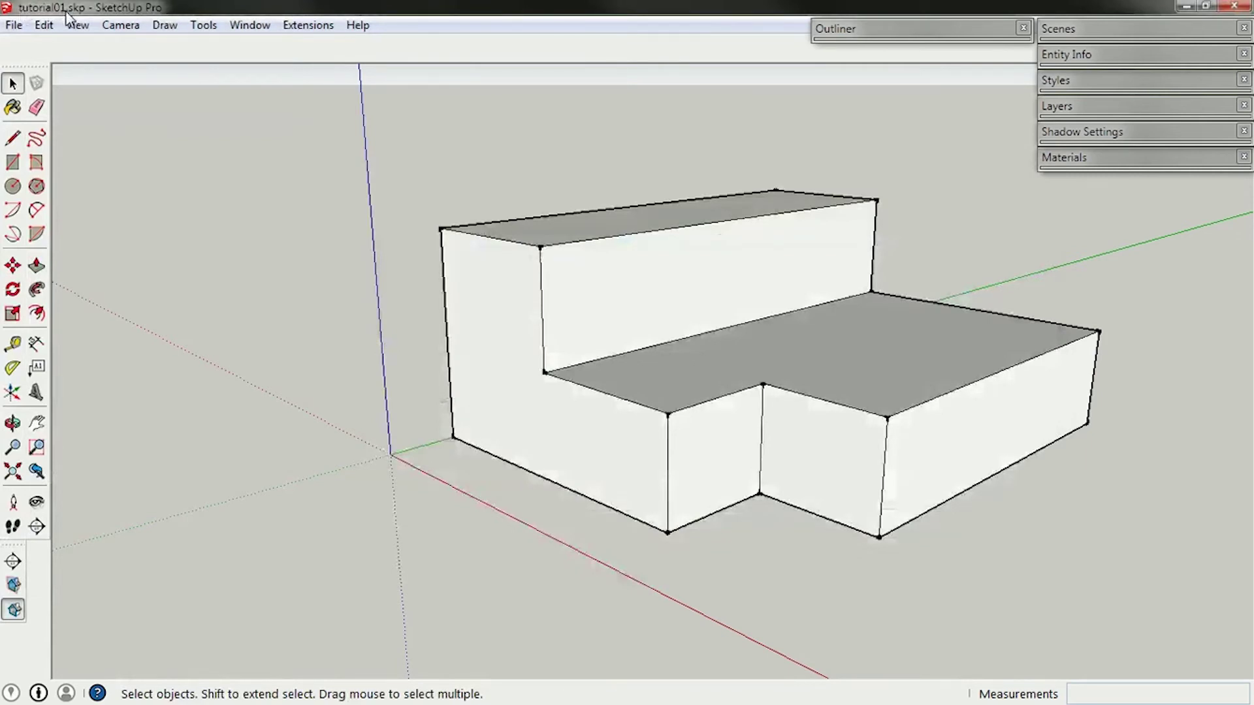
middle_click_drag(660, 350, 718, 345)
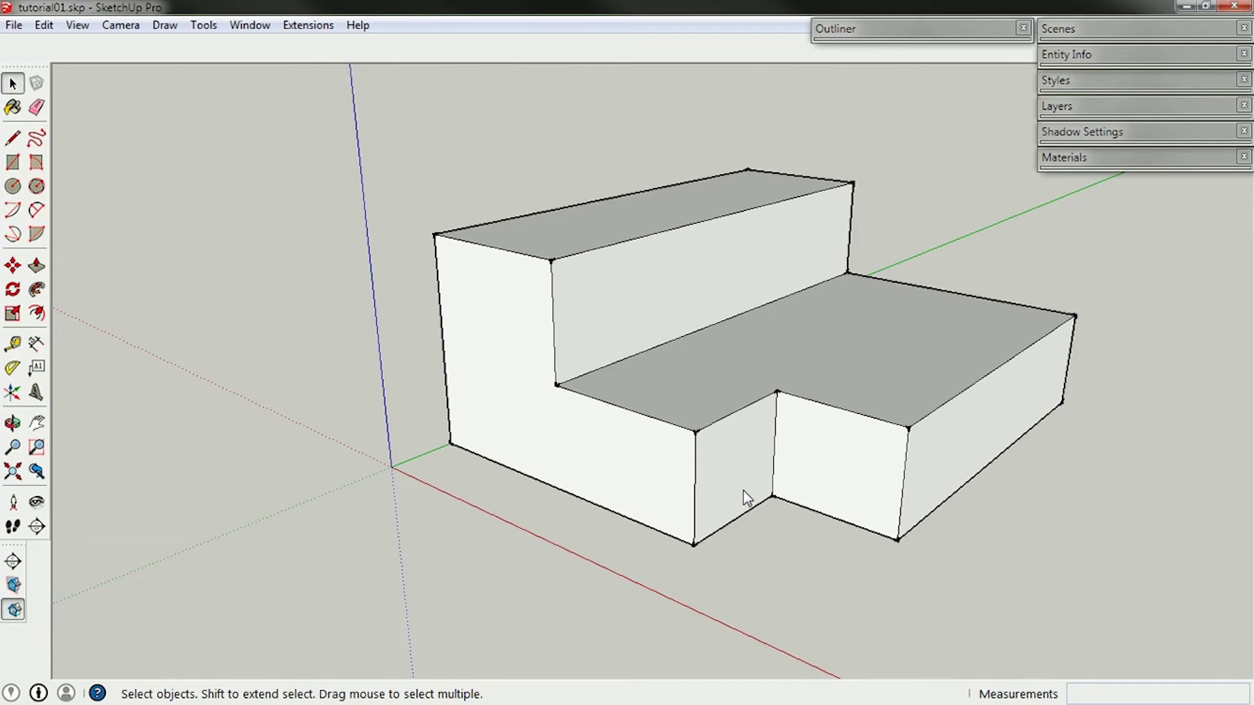
Browse the OpenStudio extension commands and reposition the OpenStudio Rendering toolbar
left_click(308, 26)
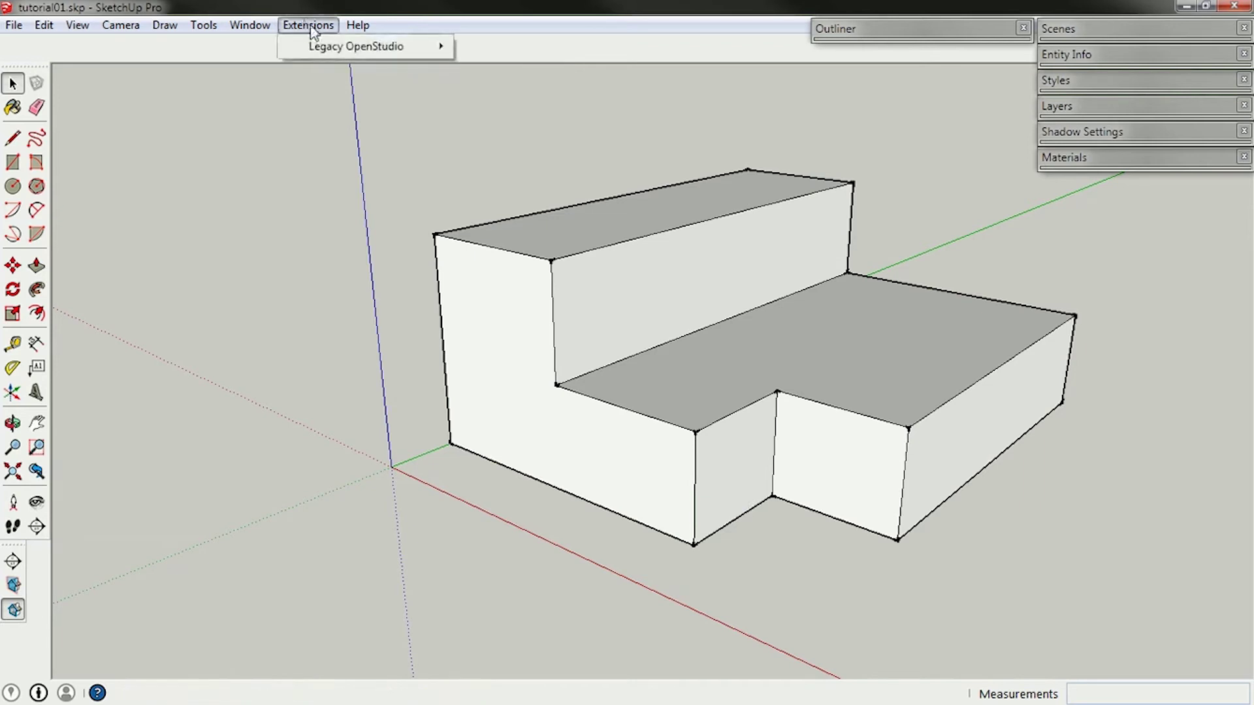
mouse_move(317, 51)
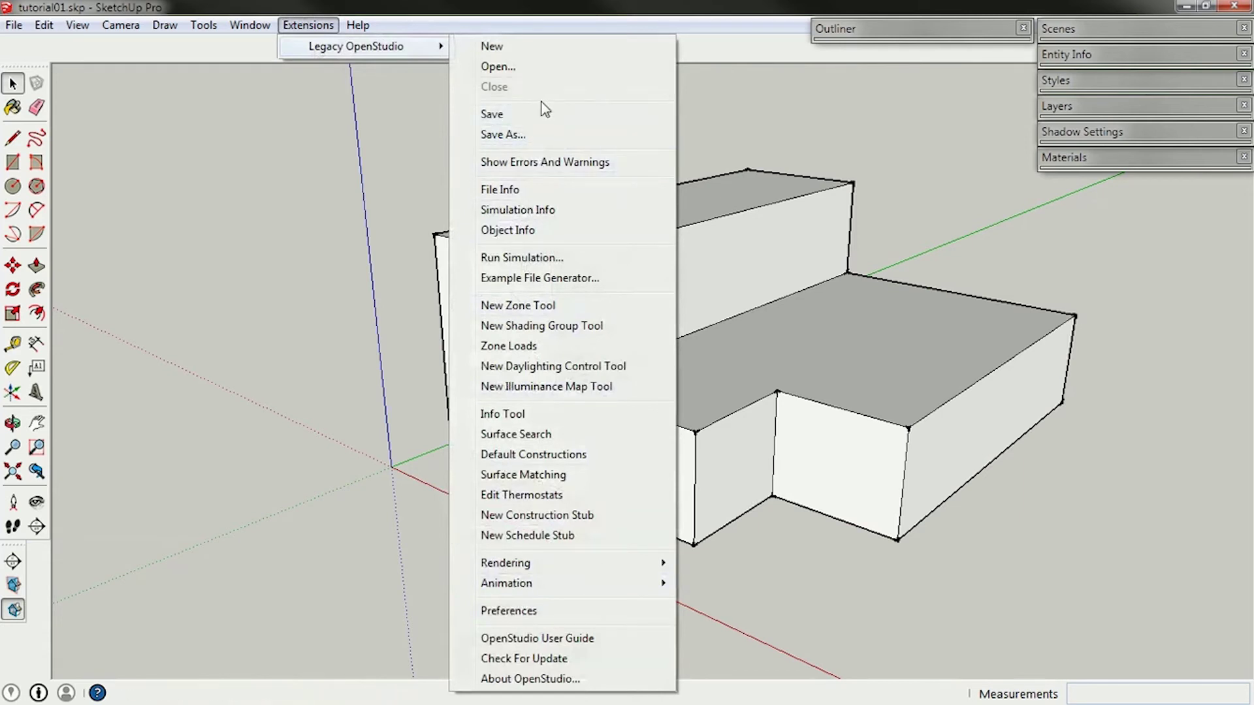
left_click(310, 29)
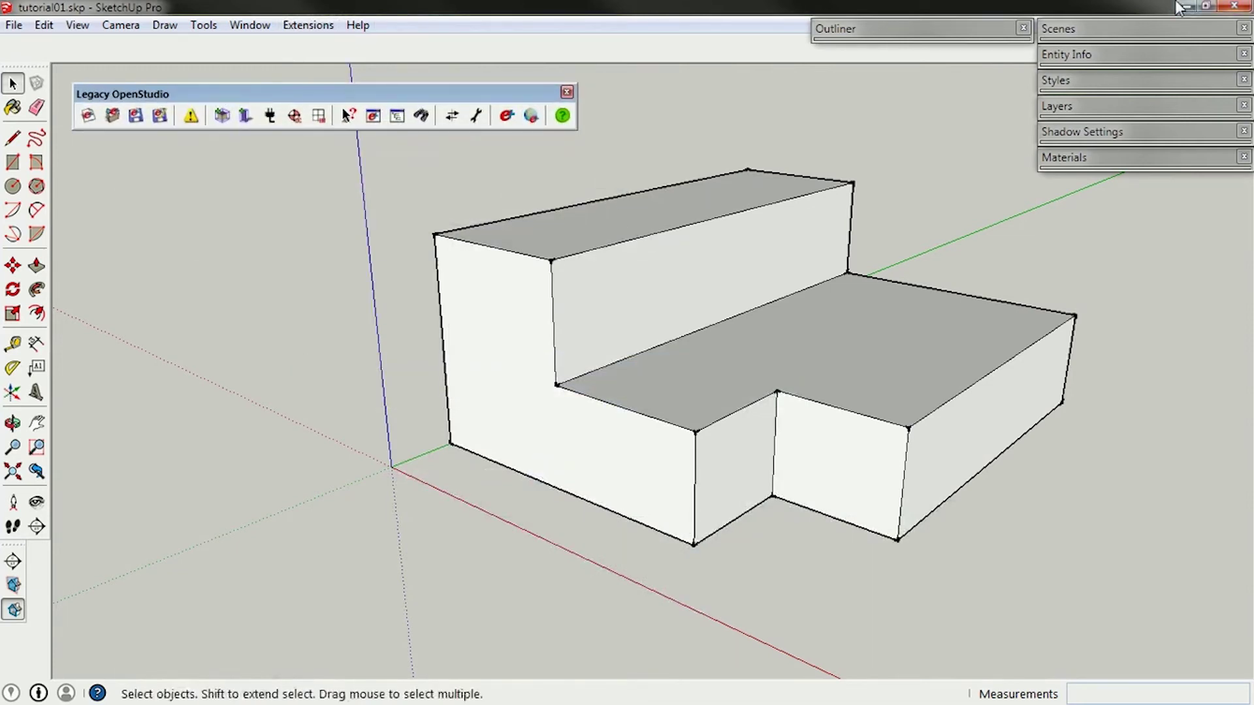
left_click_drag(242, 161, 245, 147)
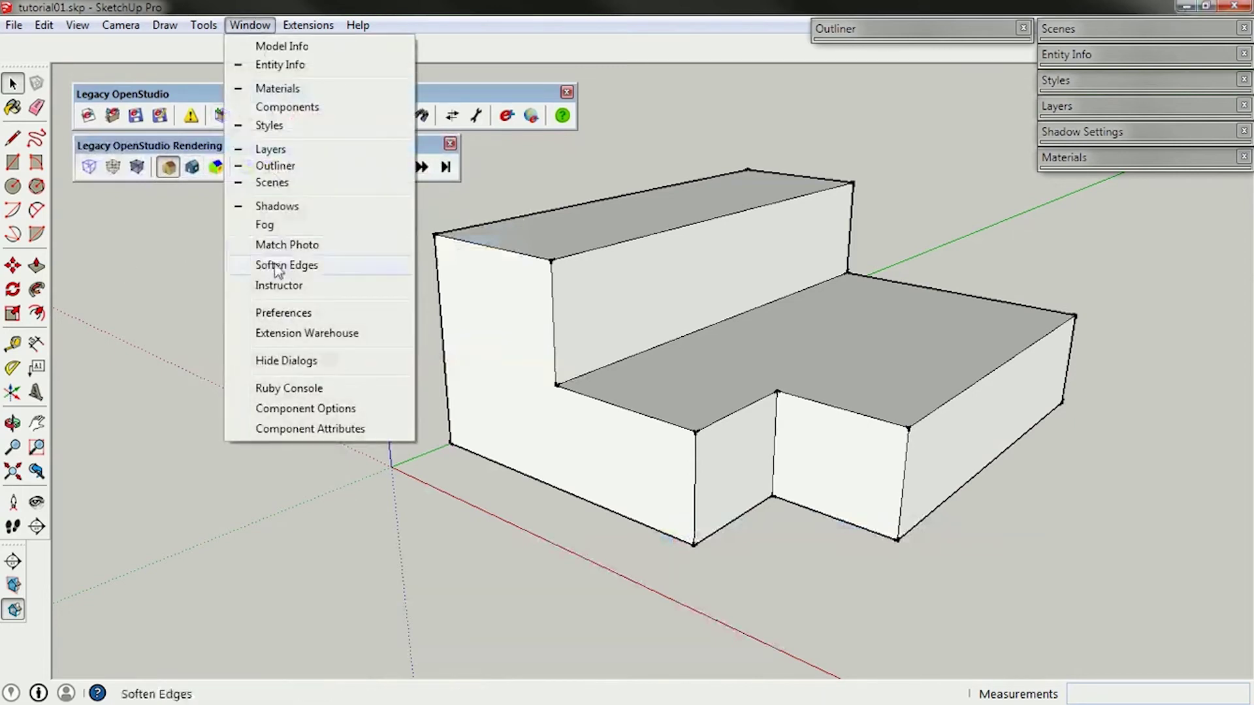
Confirm Legacy OpenStudio is enabled in the Extensions preferences and accept with OK
left_click(281, 315)
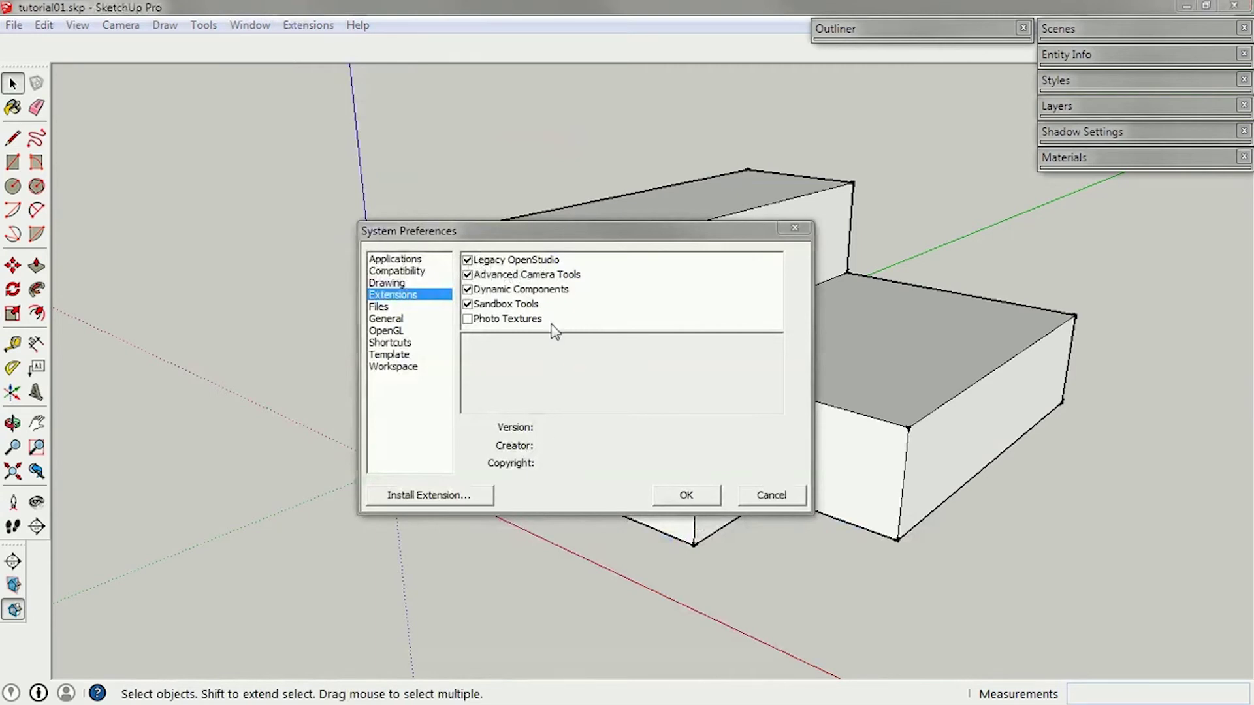
left_click(682, 500)
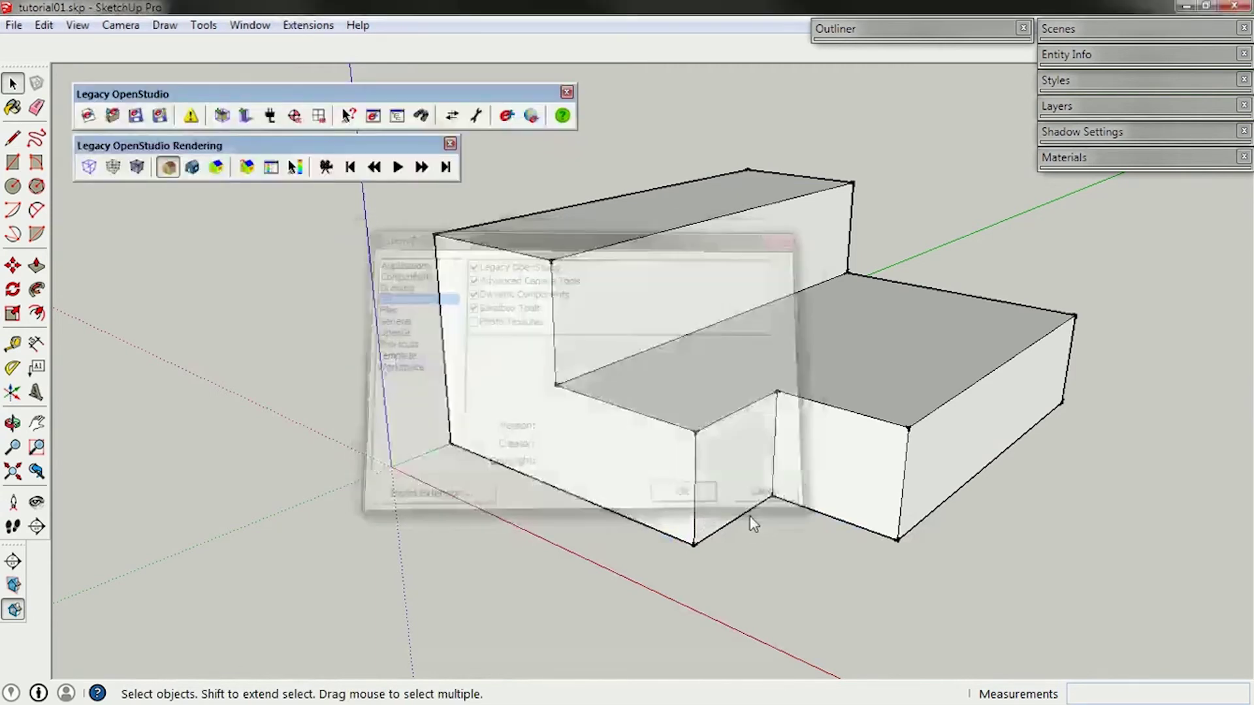
left_click(260, 26)
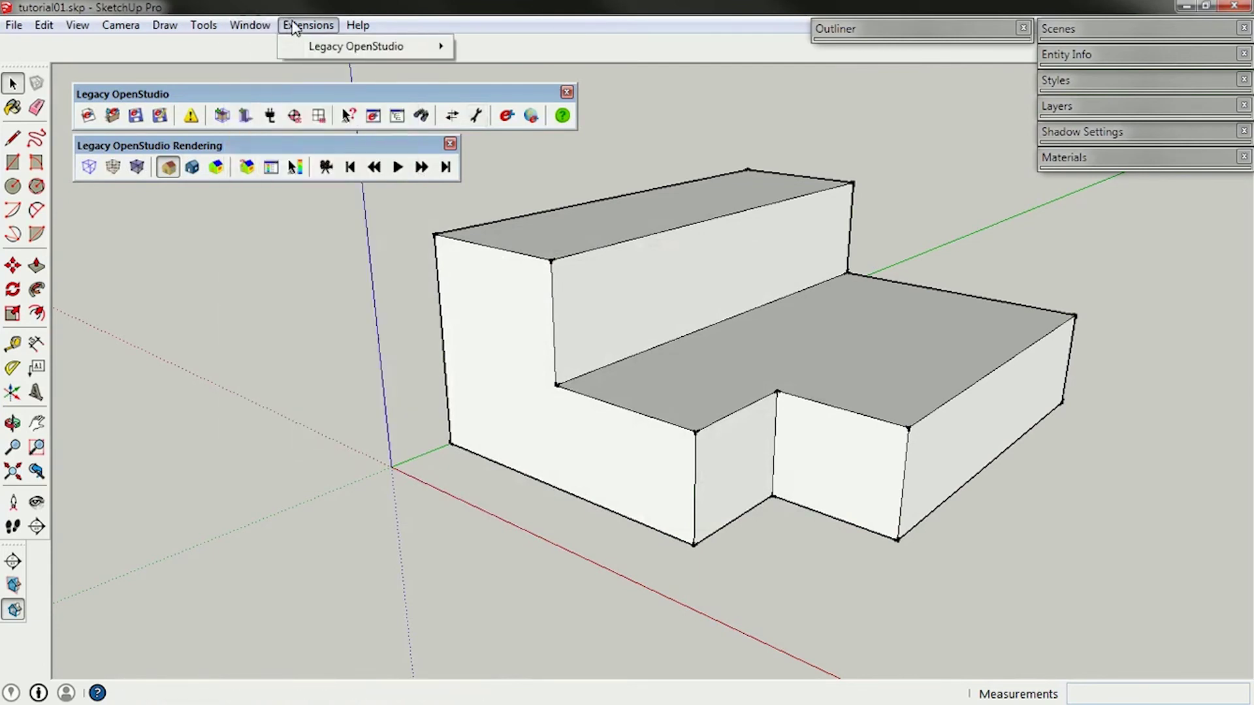
left_click(292, 29)
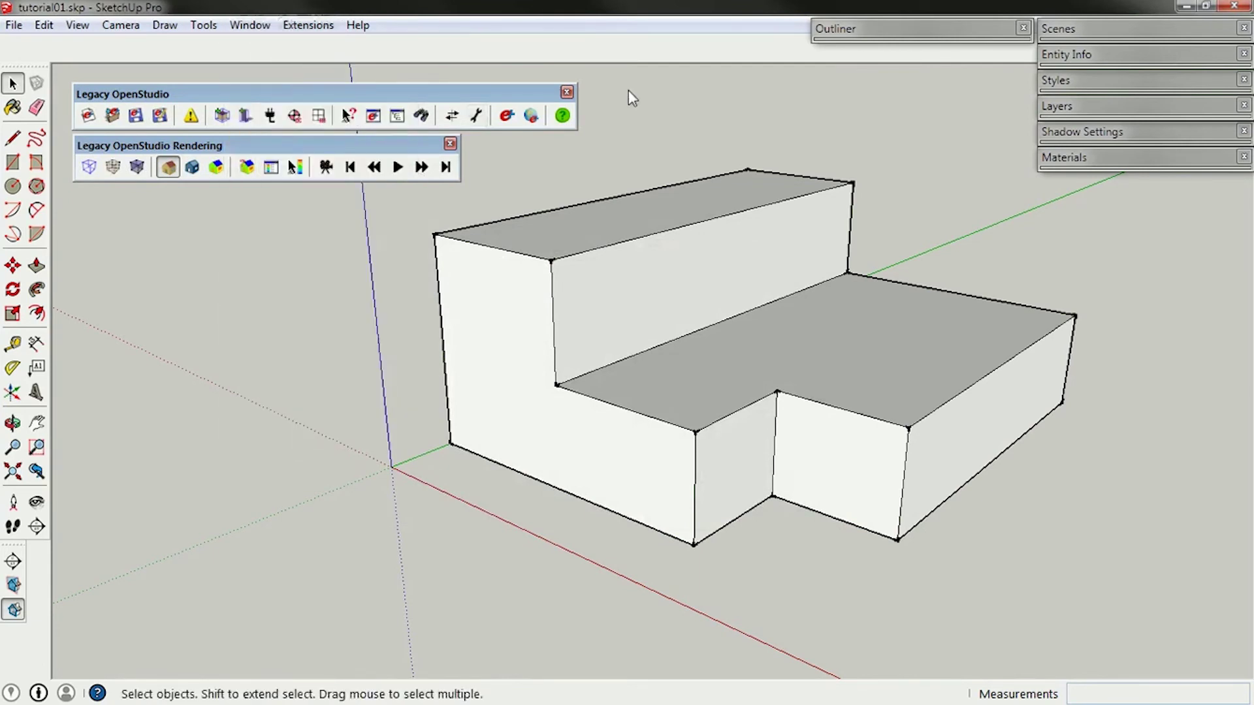
left_click(450, 144)
left_click(317, 25)
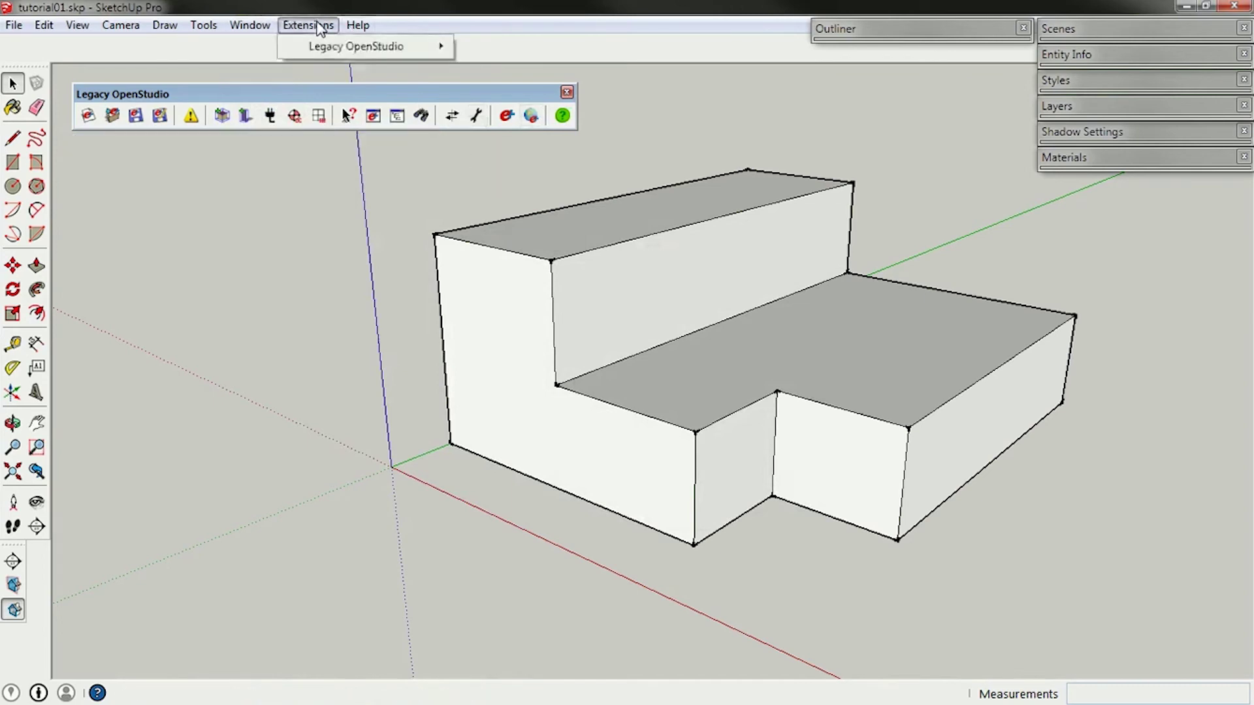
left_click(316, 25)
left_click(79, 28)
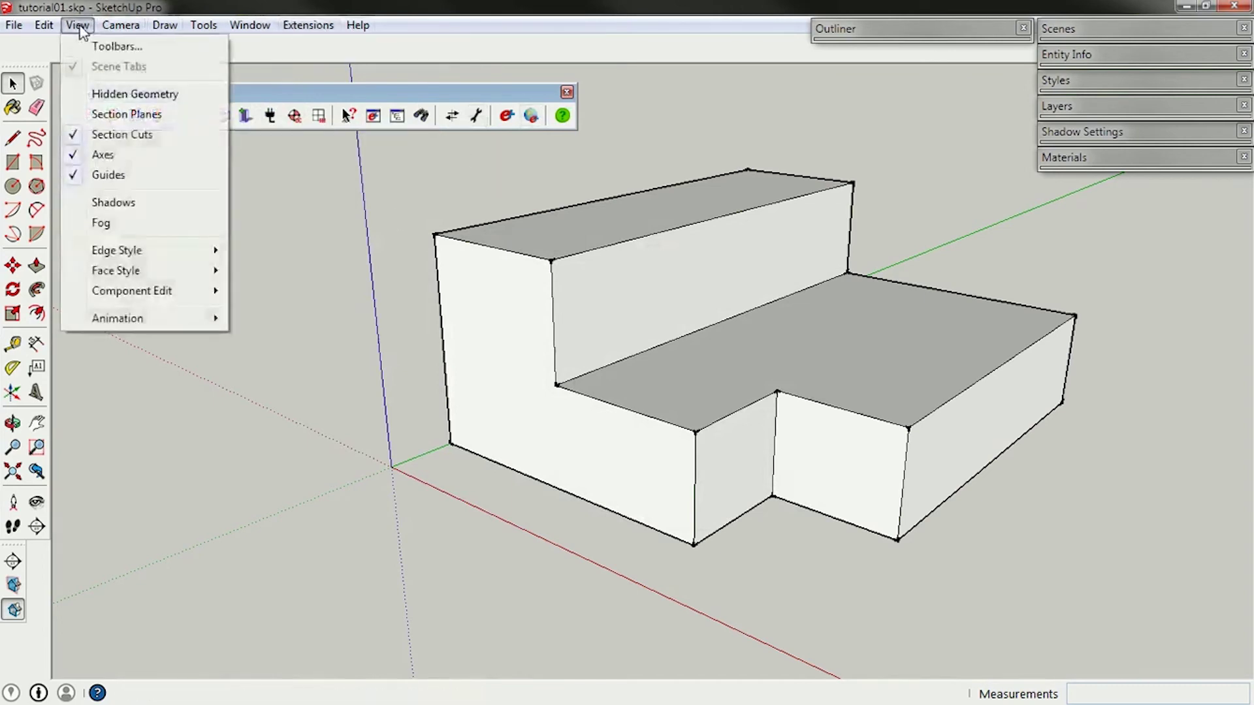
left_click(79, 27)
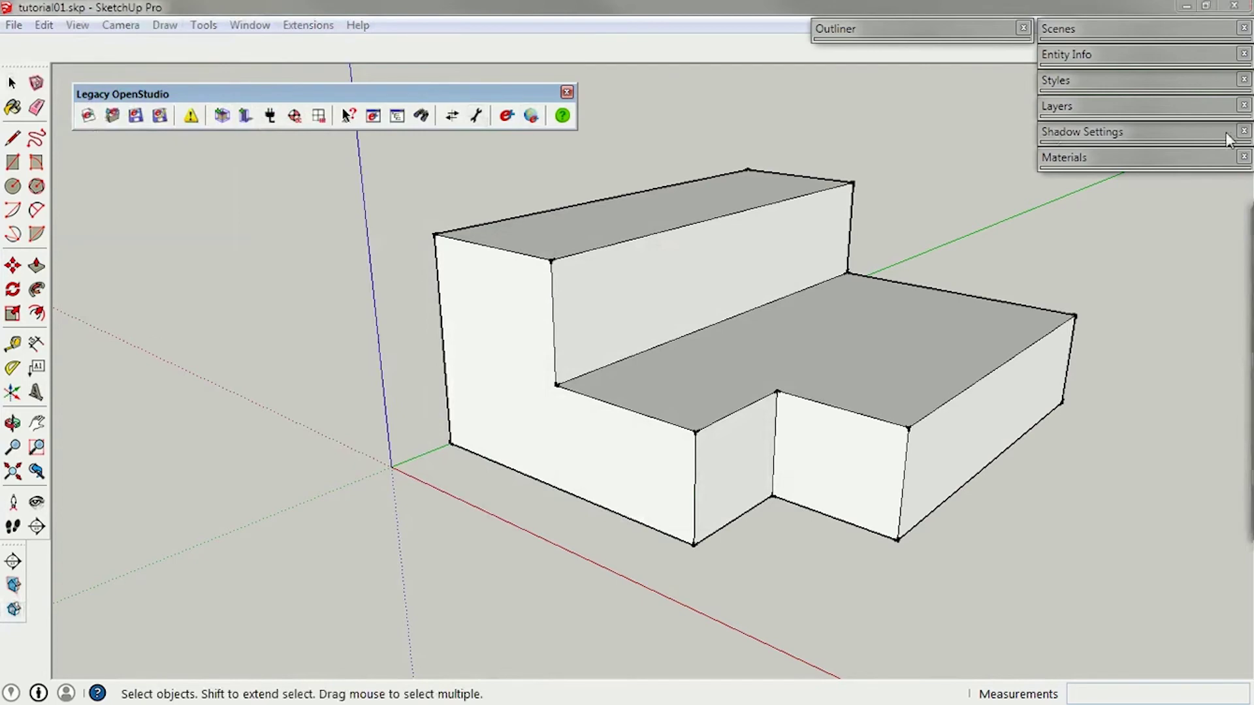
left_click_drag(1234, 288, 688, 123)
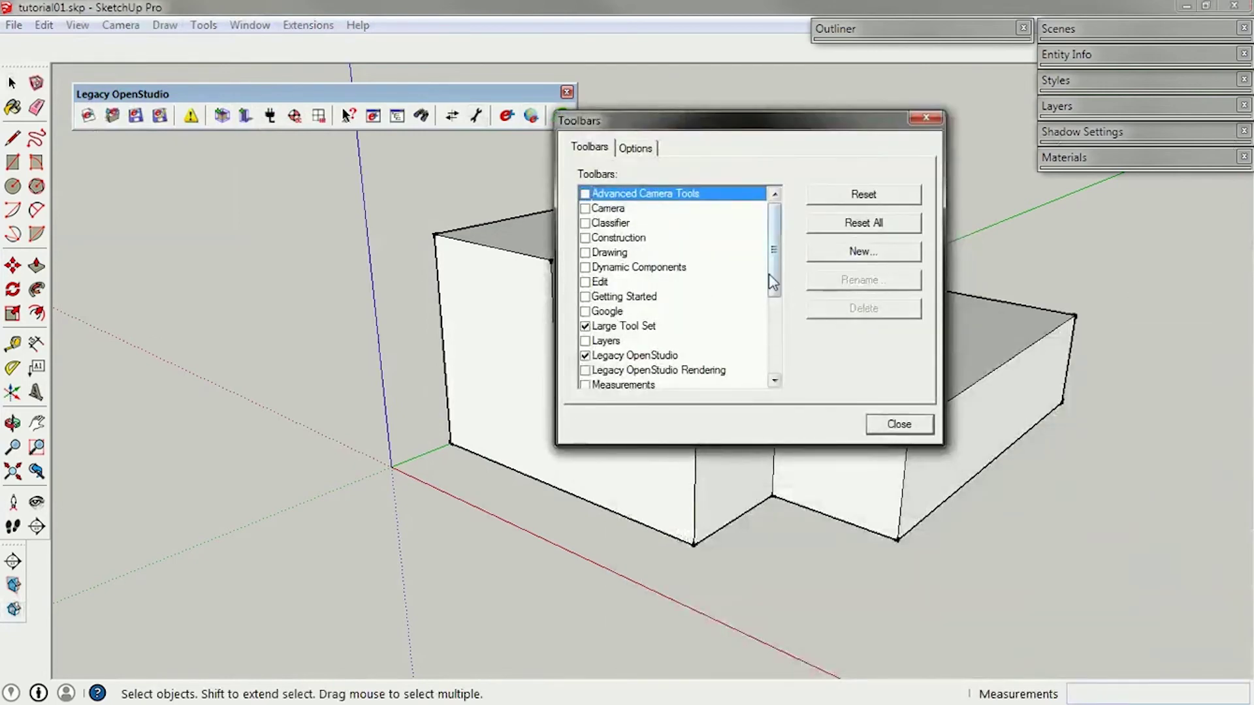
scroll(772, 283, "down", 1)
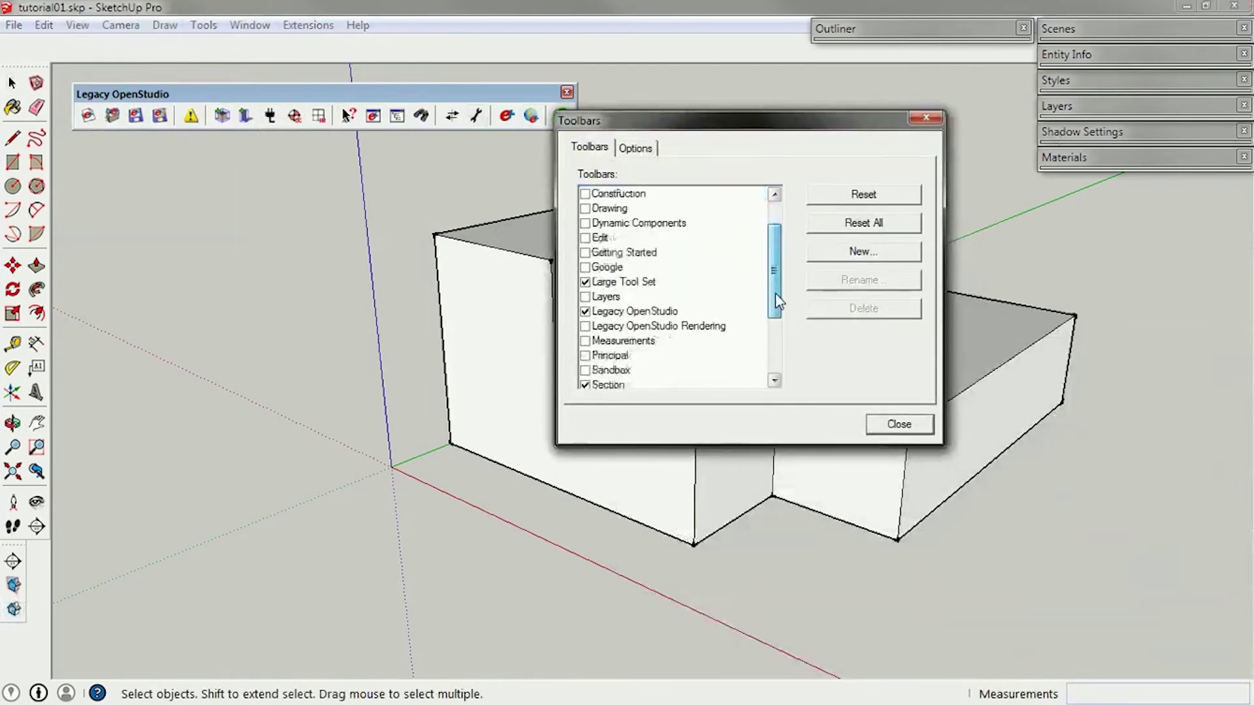
left_click(585, 326)
left_click(585, 311)
left_click(585, 326)
left_click(585, 312)
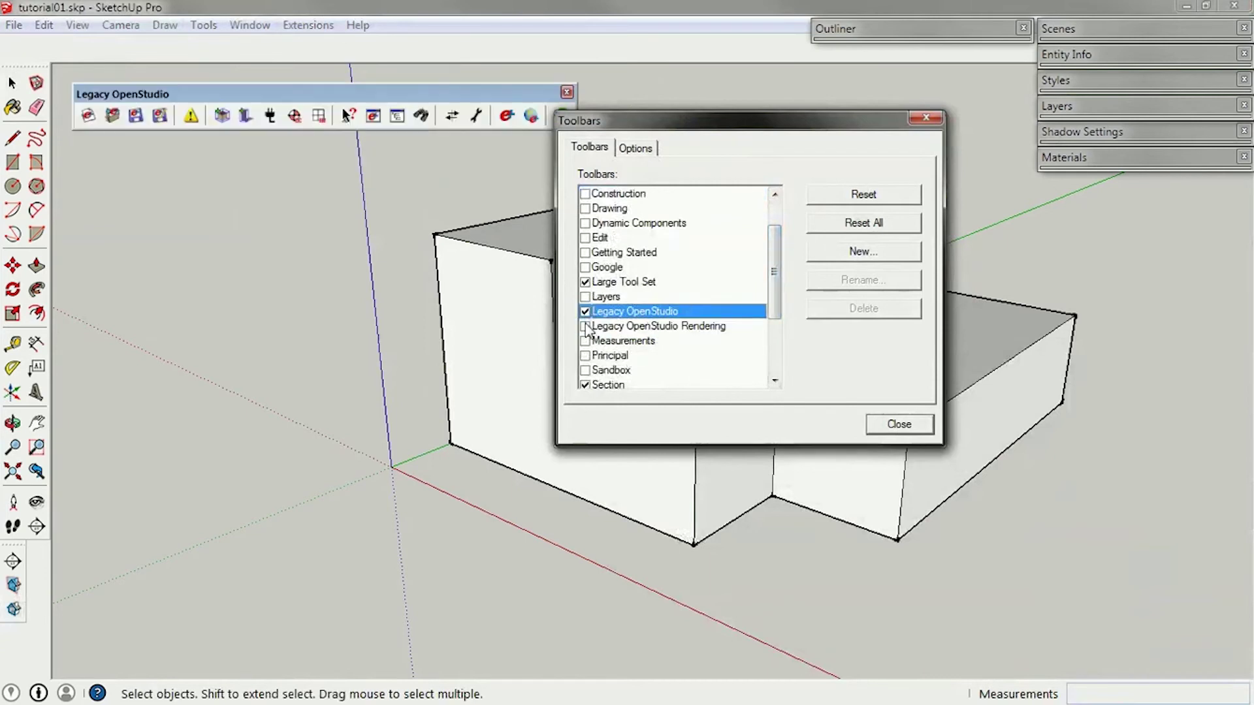
left_click(585, 326)
left_click(899, 424)
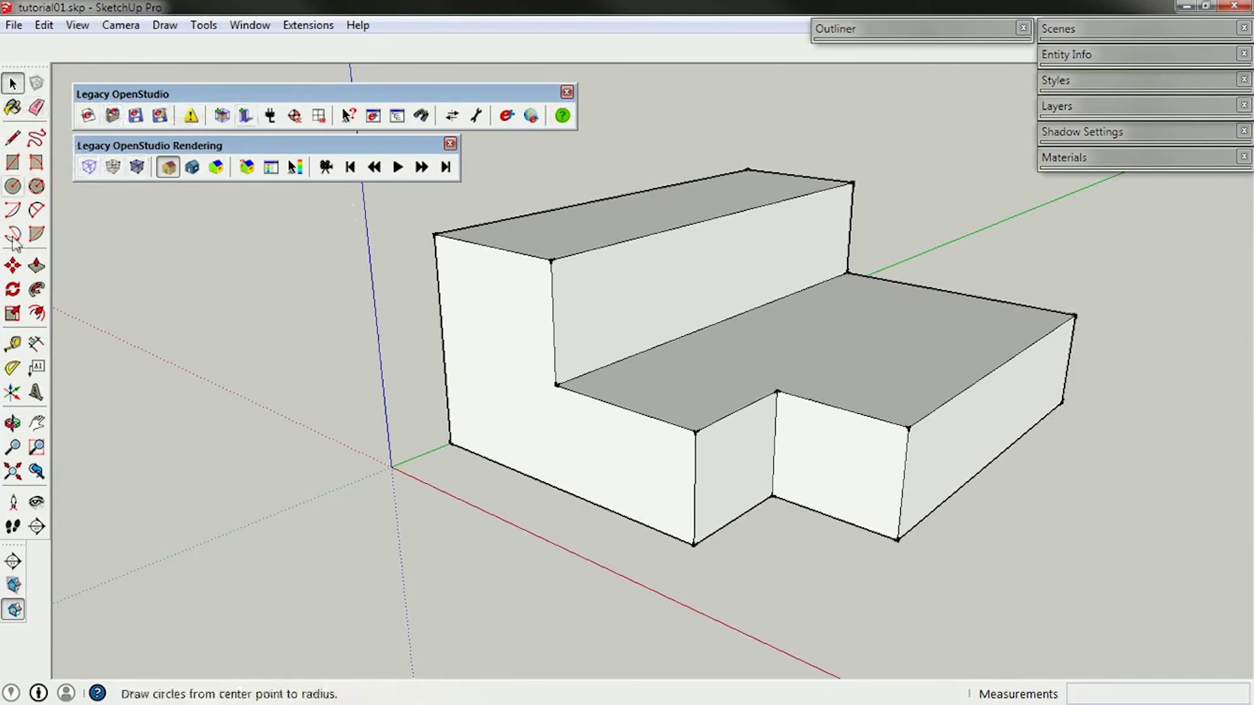
Drag the Legacy OpenStudio toolbar below the menu bar and dock the Rendering toolbar beside it
left_click_drag(105, 93, 66, 33)
left_click_drag(124, 134, 575, 43)
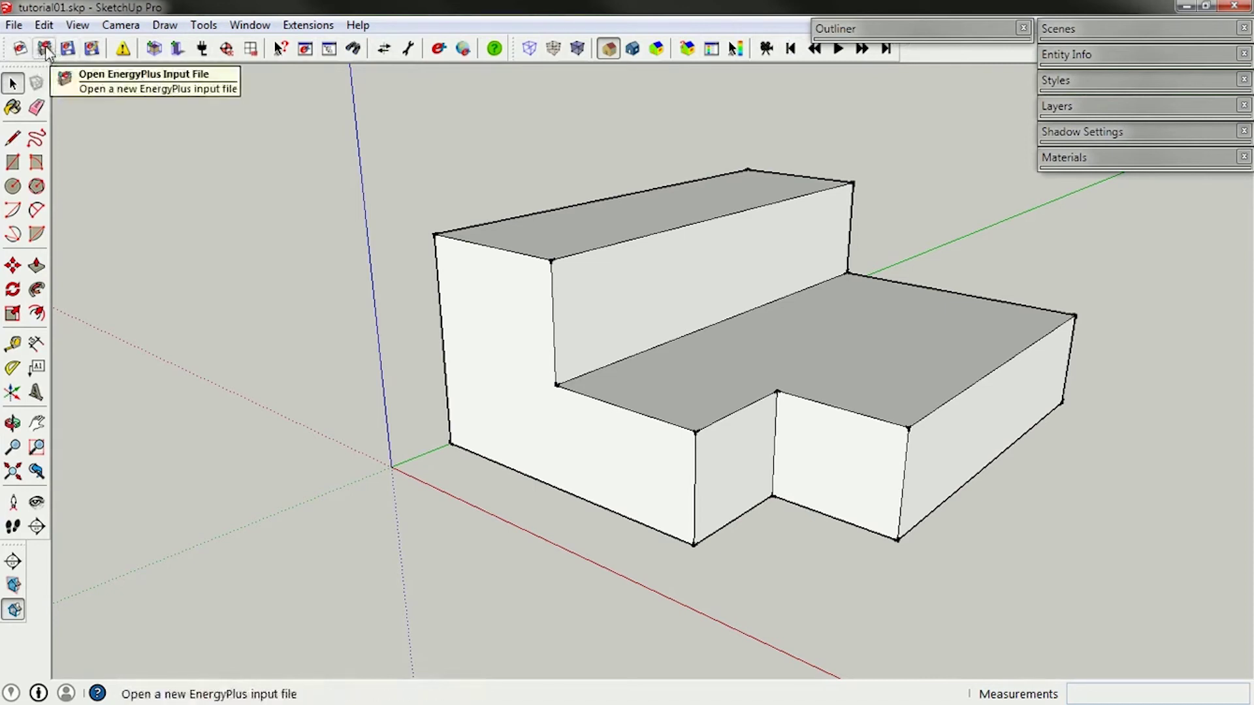
Open 00_EPlus Template.idf and decline setting default construction names
left_click(45, 49)
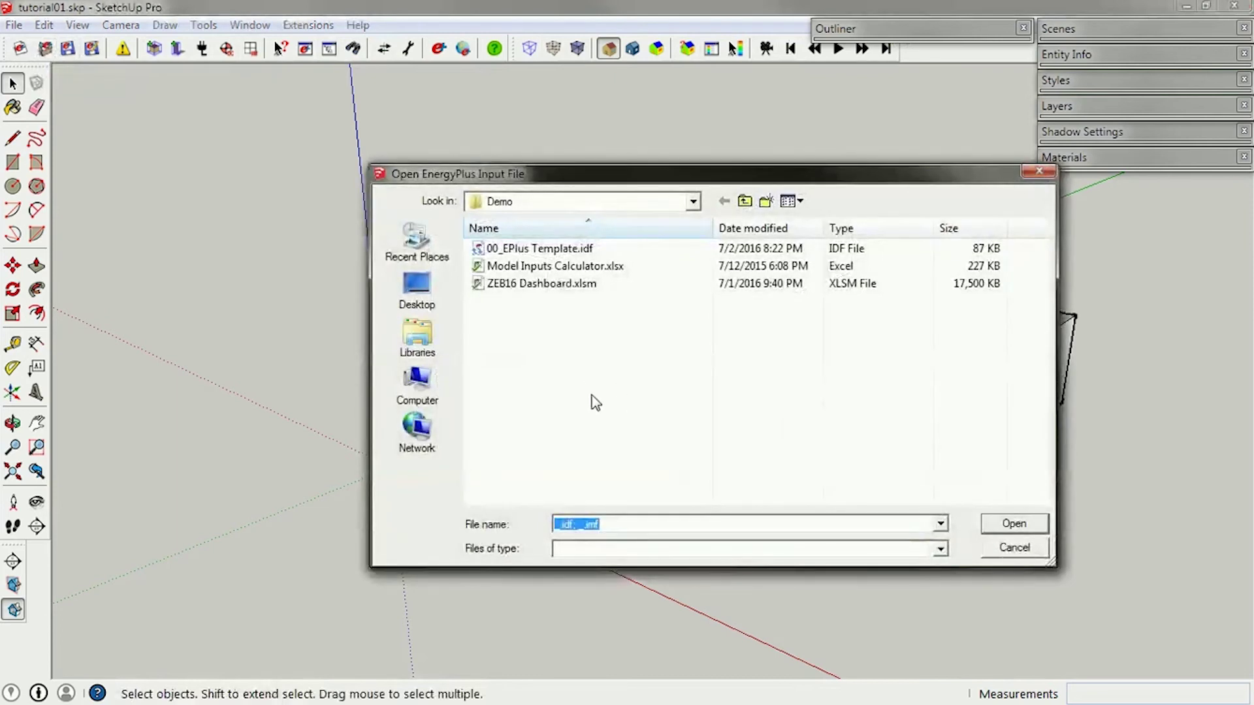
left_click(522, 249)
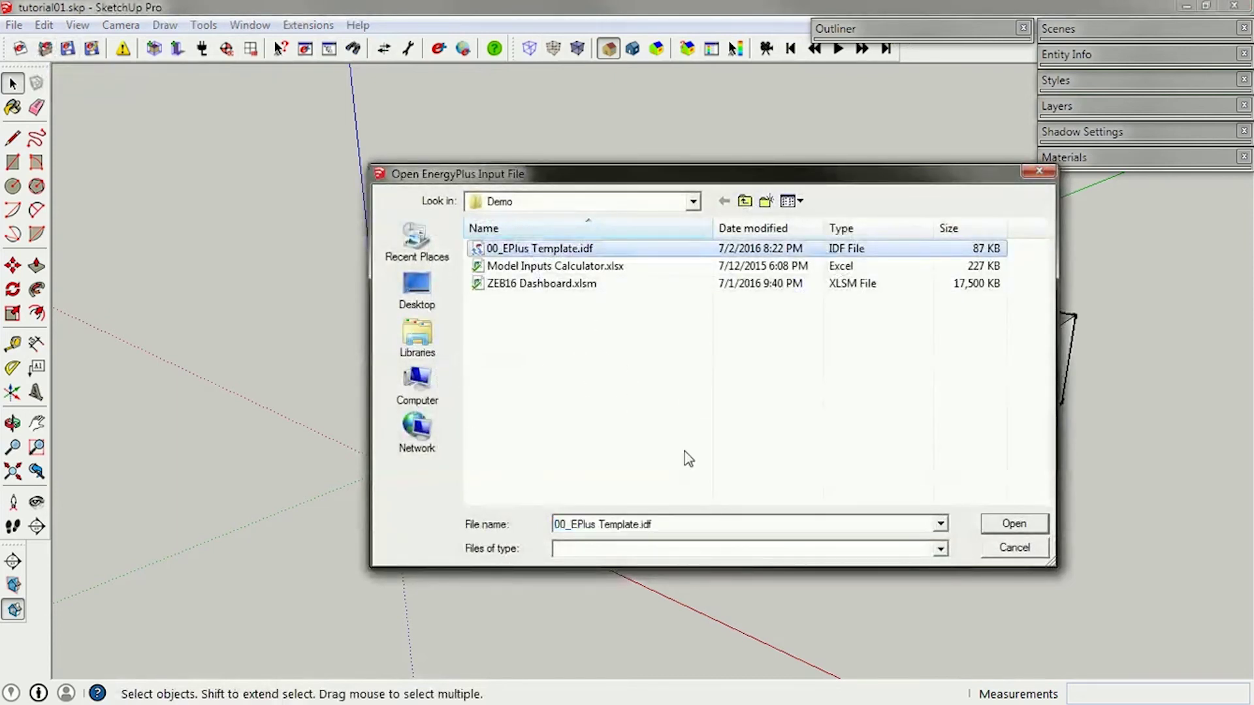
left_click(1024, 524)
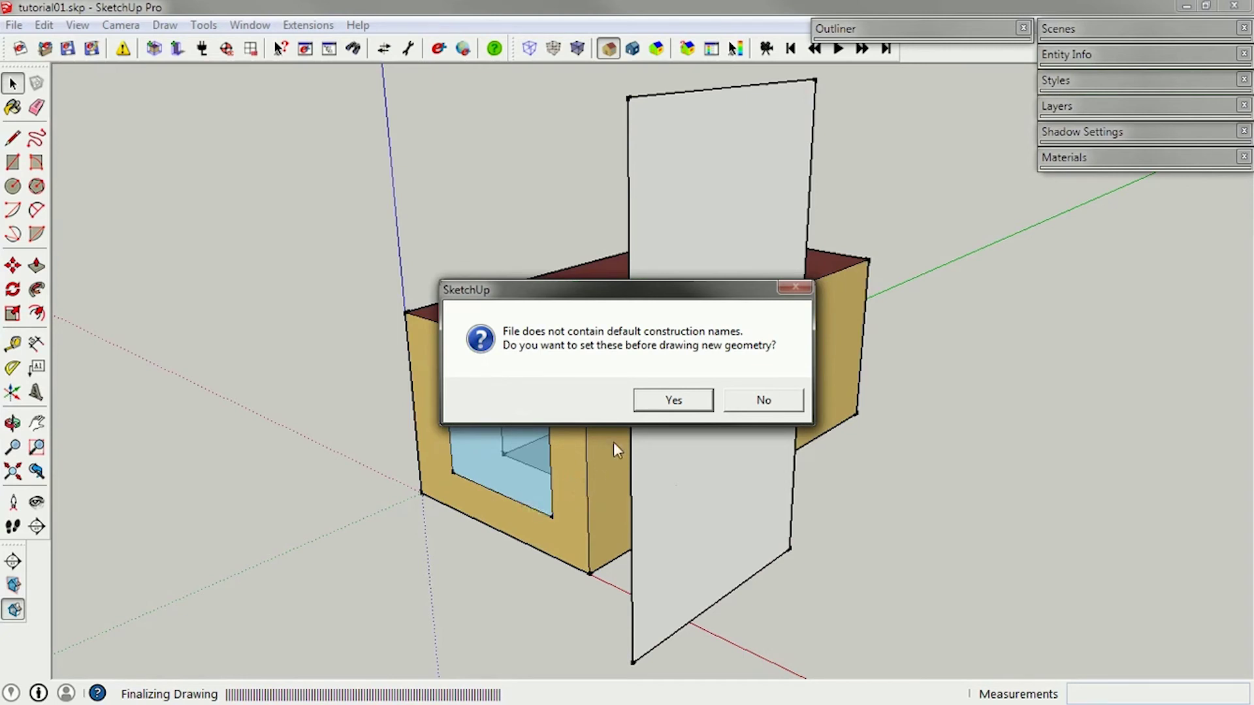
left_click(761, 400)
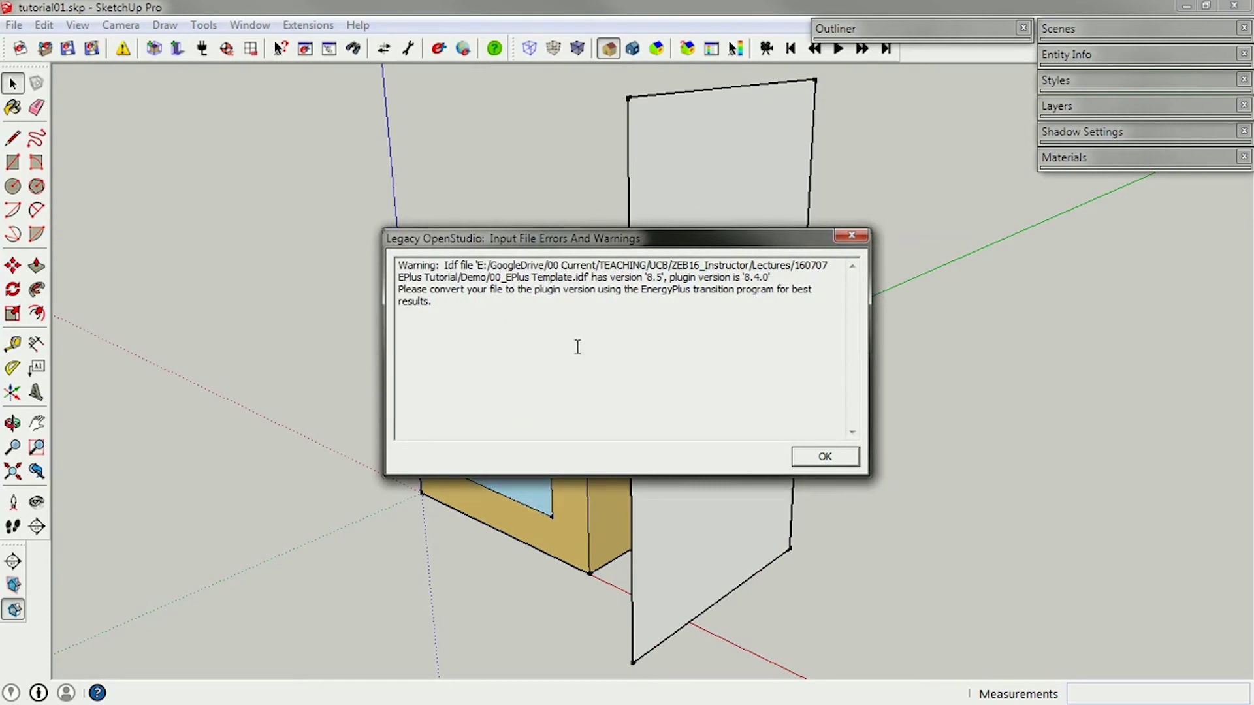
Dismiss the input file version warning and orbit around the imported roofed zone and shade
left_click(826, 456)
key("o")
left_click_drag(550, 285, 761, 372)
key("space")
middle_click_drag(761, 372, 327, 246)
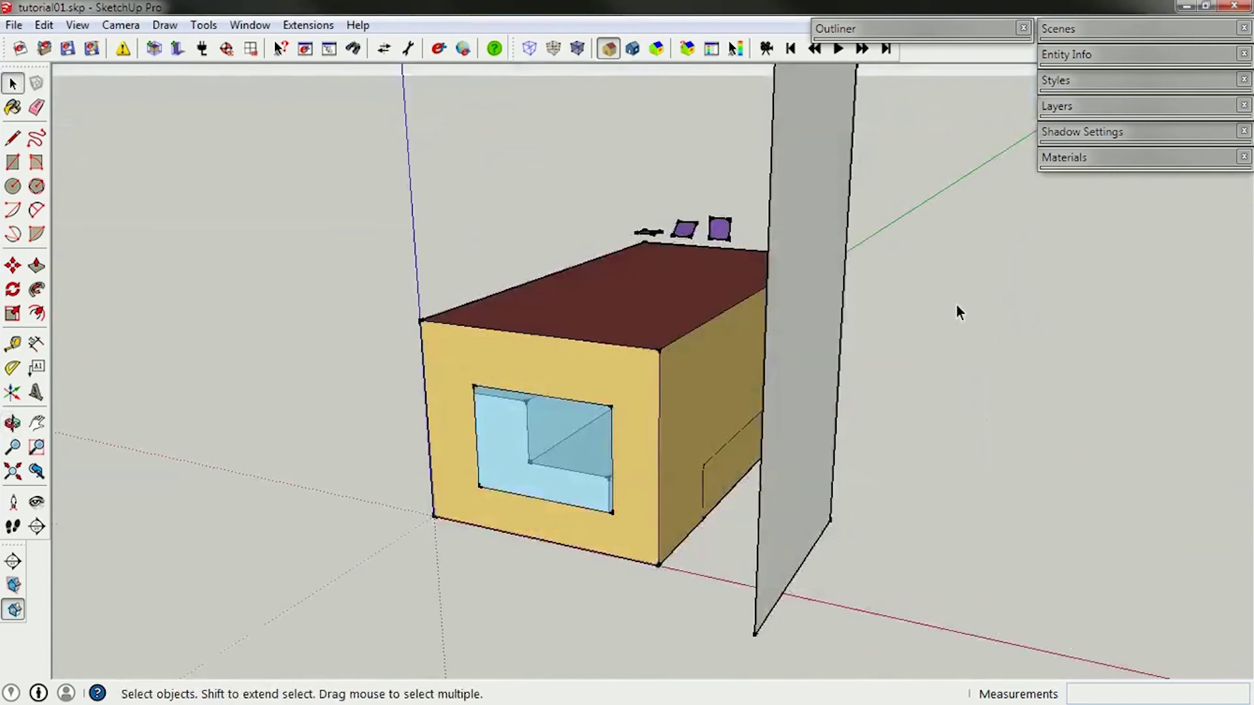
scroll(468, 322, "down", 5)
middle_click_drag(504, 352, 940, 315)
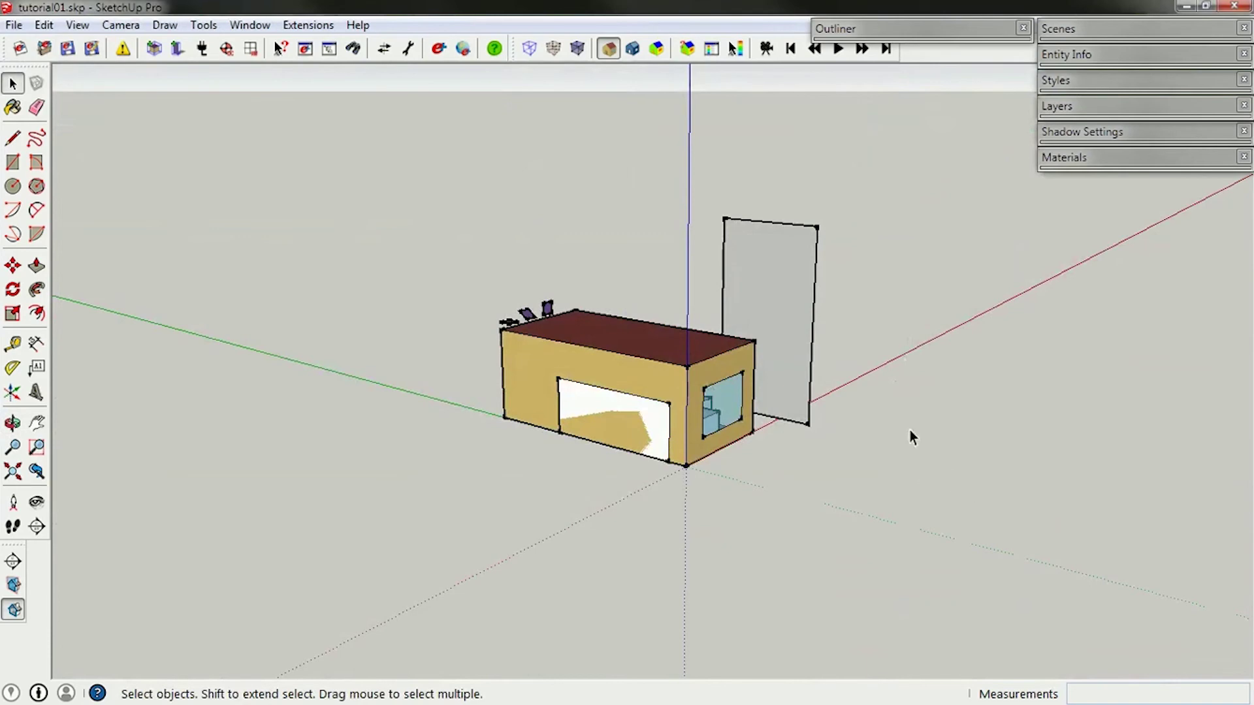
Move the selected zone and shade panel 49' 6 15/16" along the red axis from its bottom corner
middle_click_drag(911, 436, 839, 366)
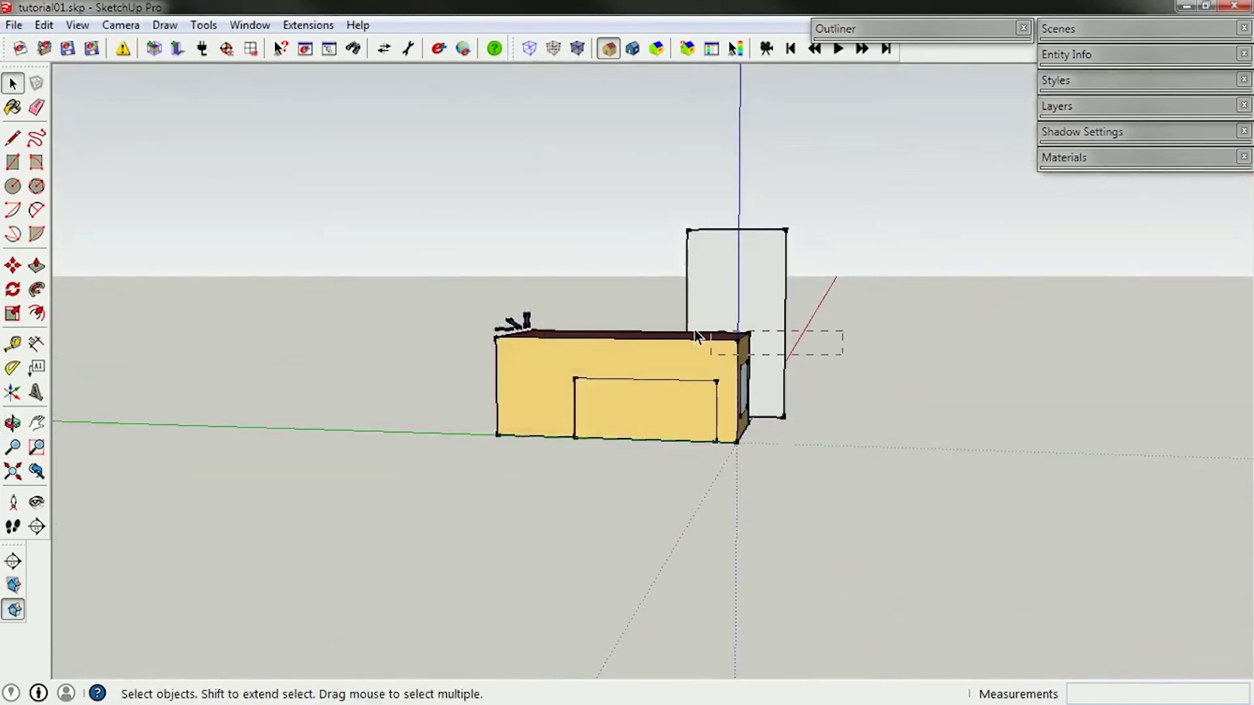
mouse_move(394, 241)
left_mouse_down()
mouse_move(372, 216)
mouse_move(391, 224)
left_mouse_up()
middle_click_drag(870, 384, 475, 500)
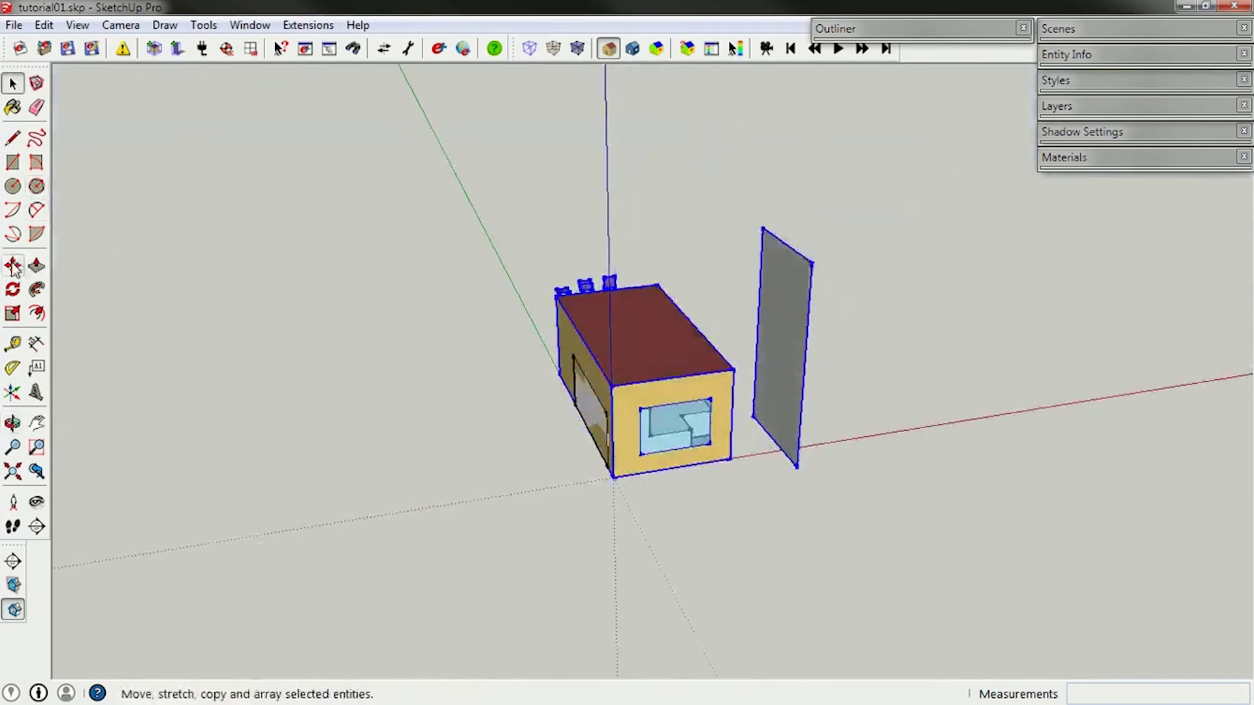
left_click(15, 263)
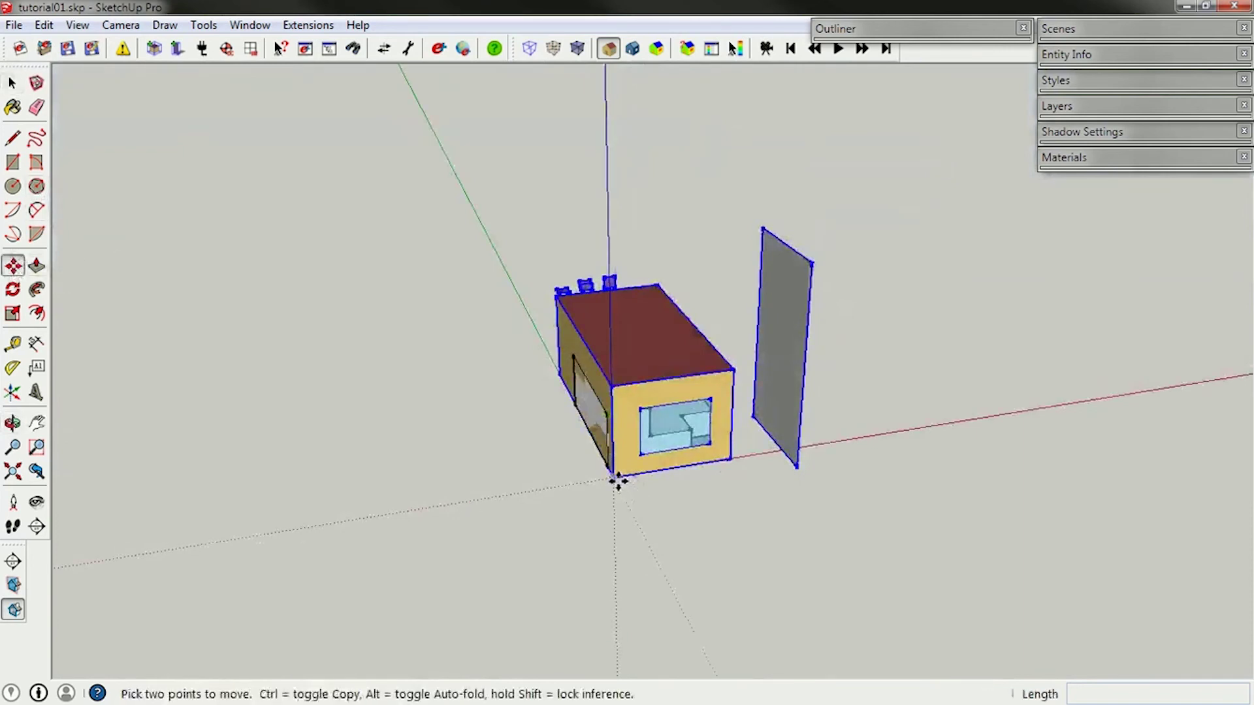
left_click(617, 478)
left_click(803, 449)
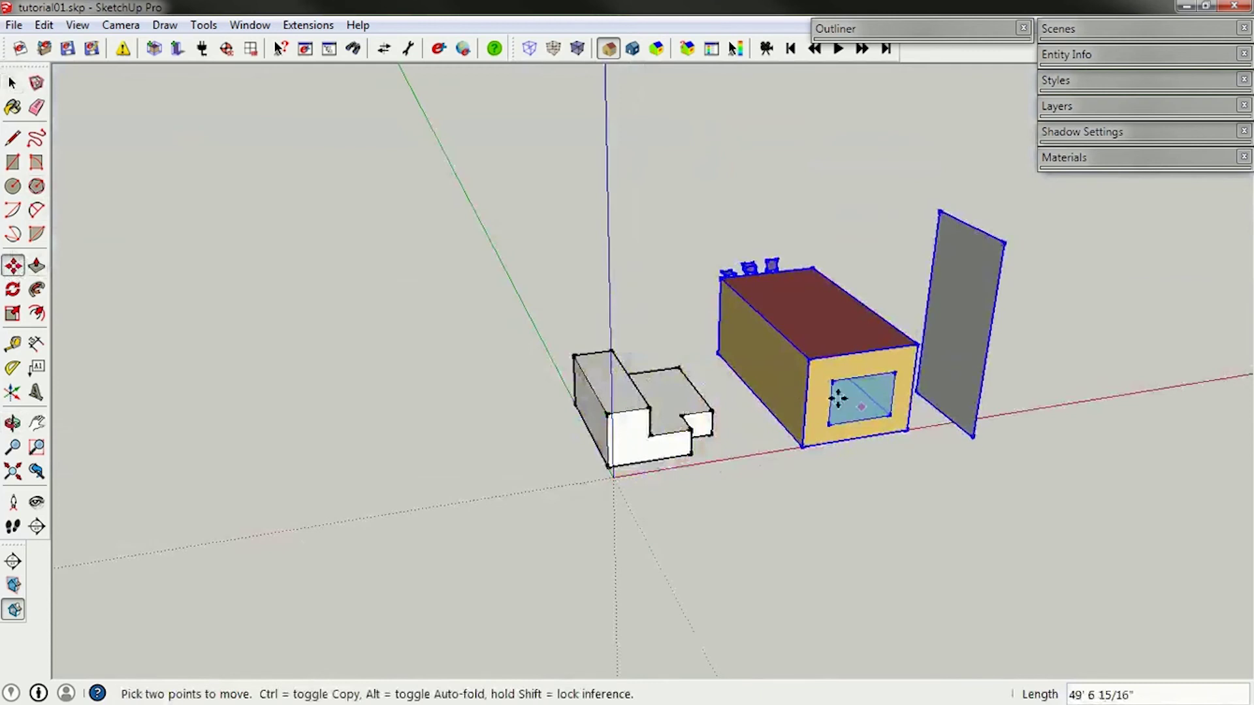
key("space")
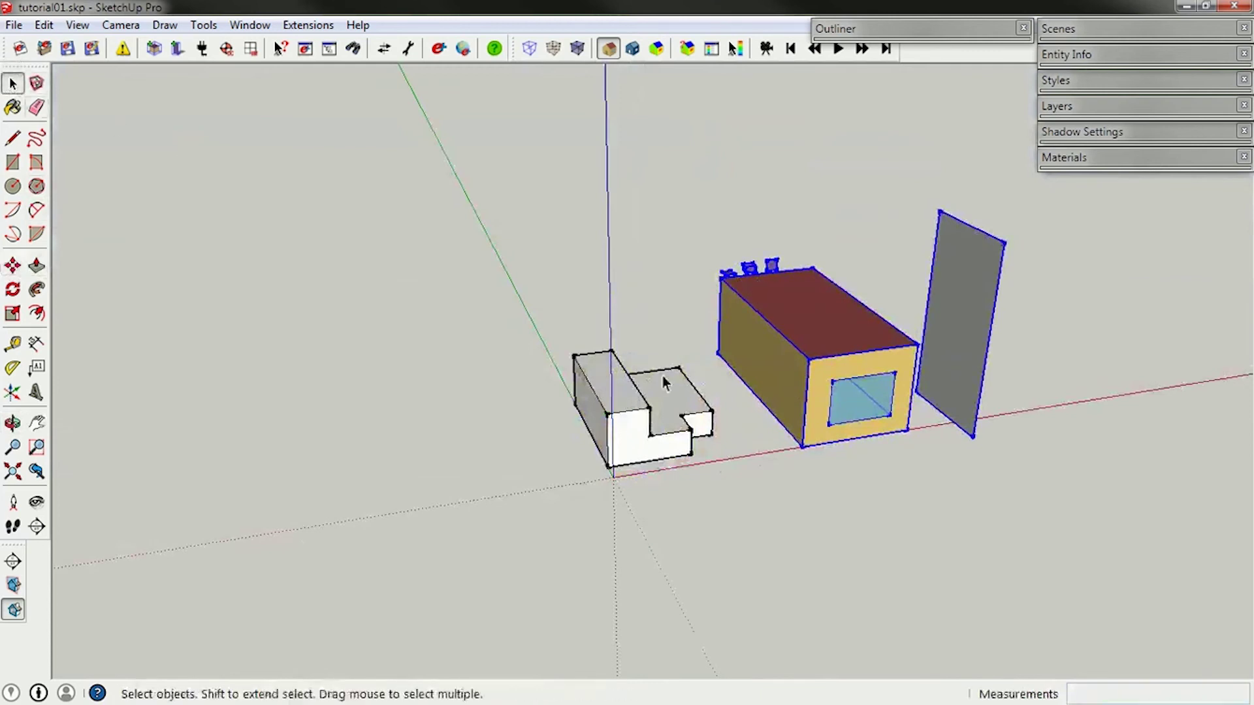
left_click(608, 391)
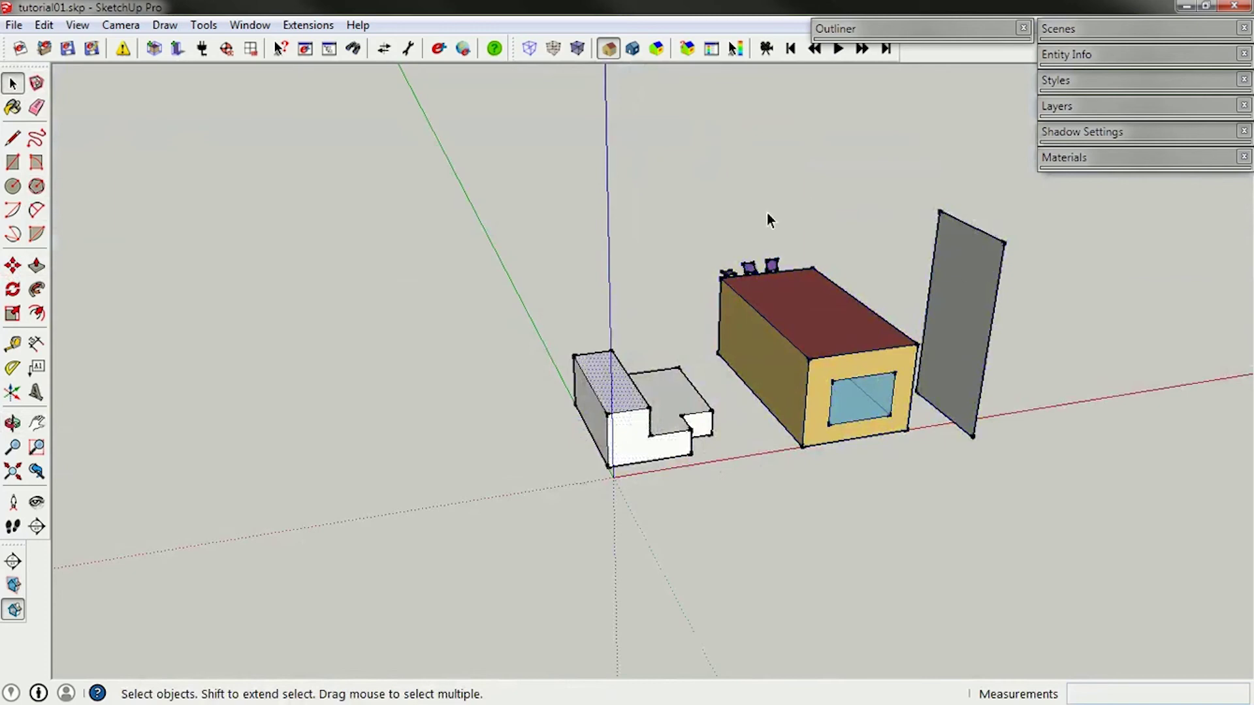
left_click(834, 292)
middle_click_drag(971, 363, 588, 327)
scroll(1108, 339, "up", 2)
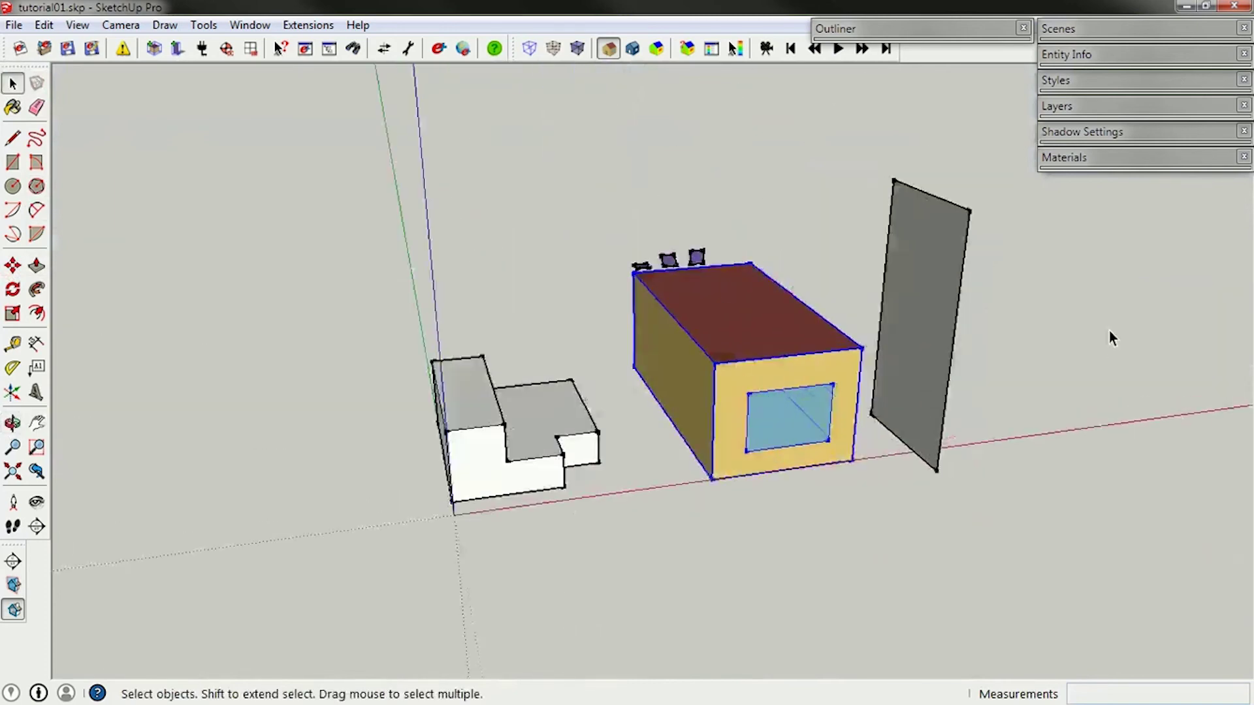
middle_click_drag(925, 369, 817, 392)
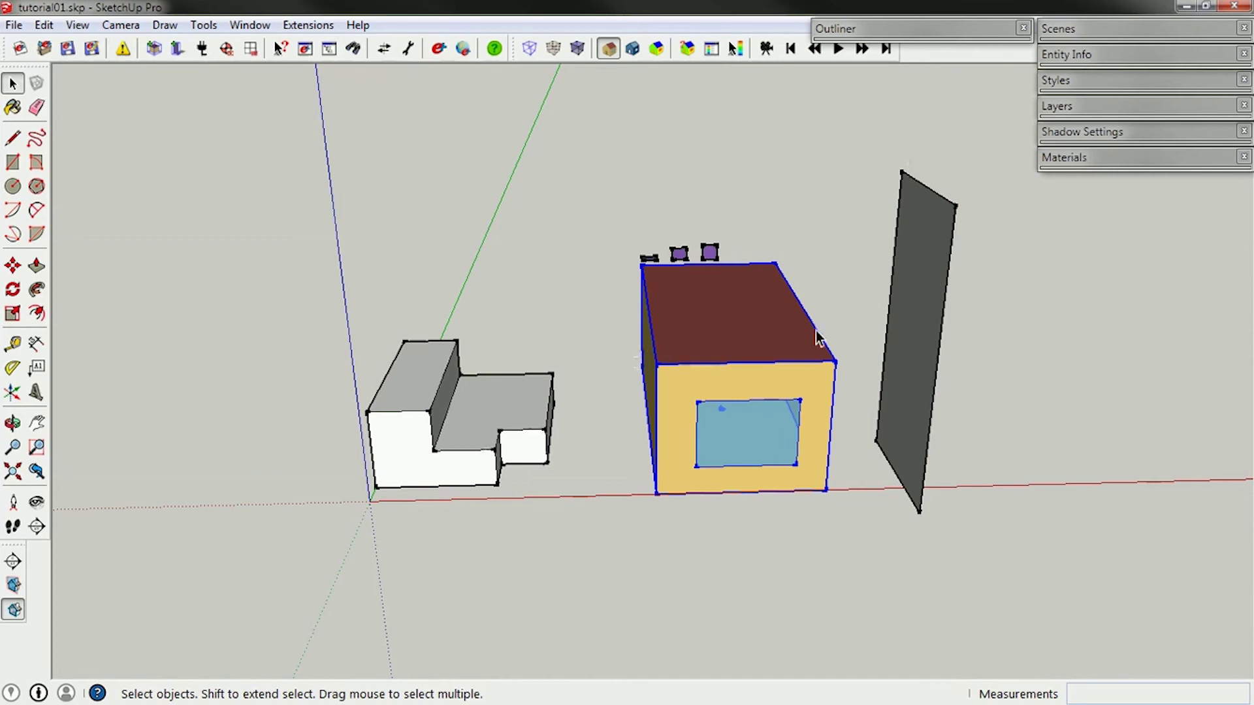
middle_click_drag(812, 338, 821, 371)
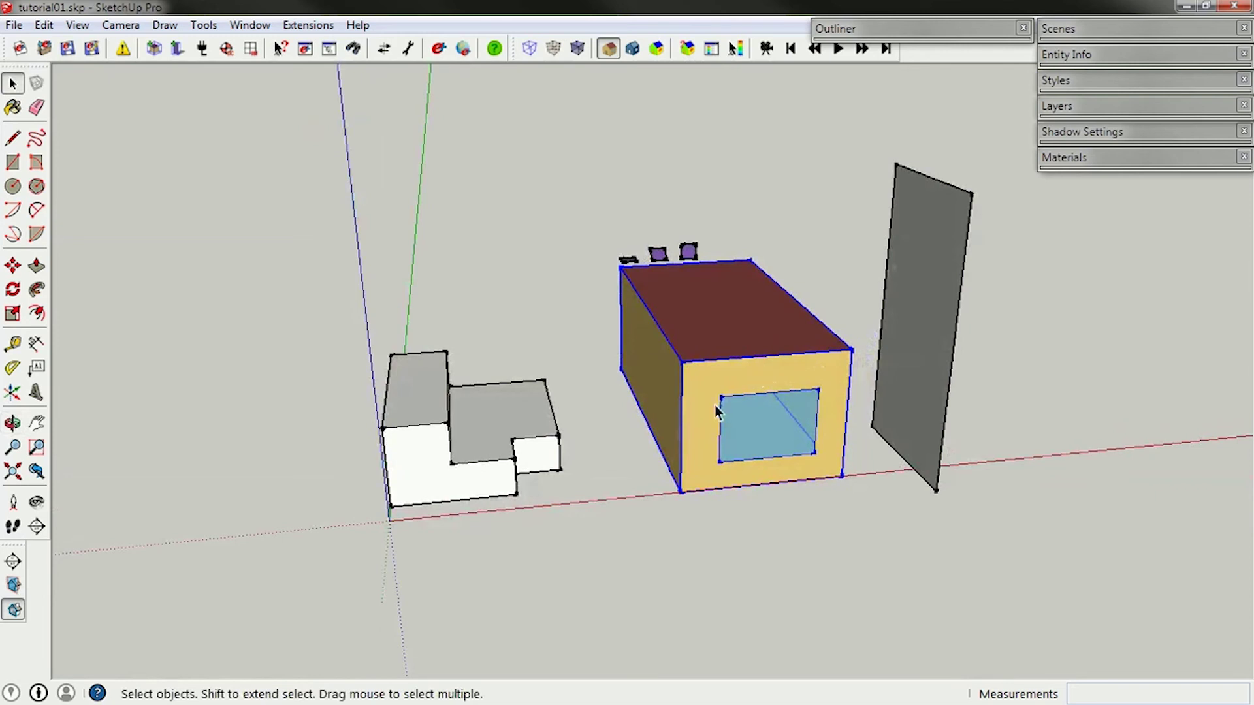
middle_click_drag(675, 405, 584, 397)
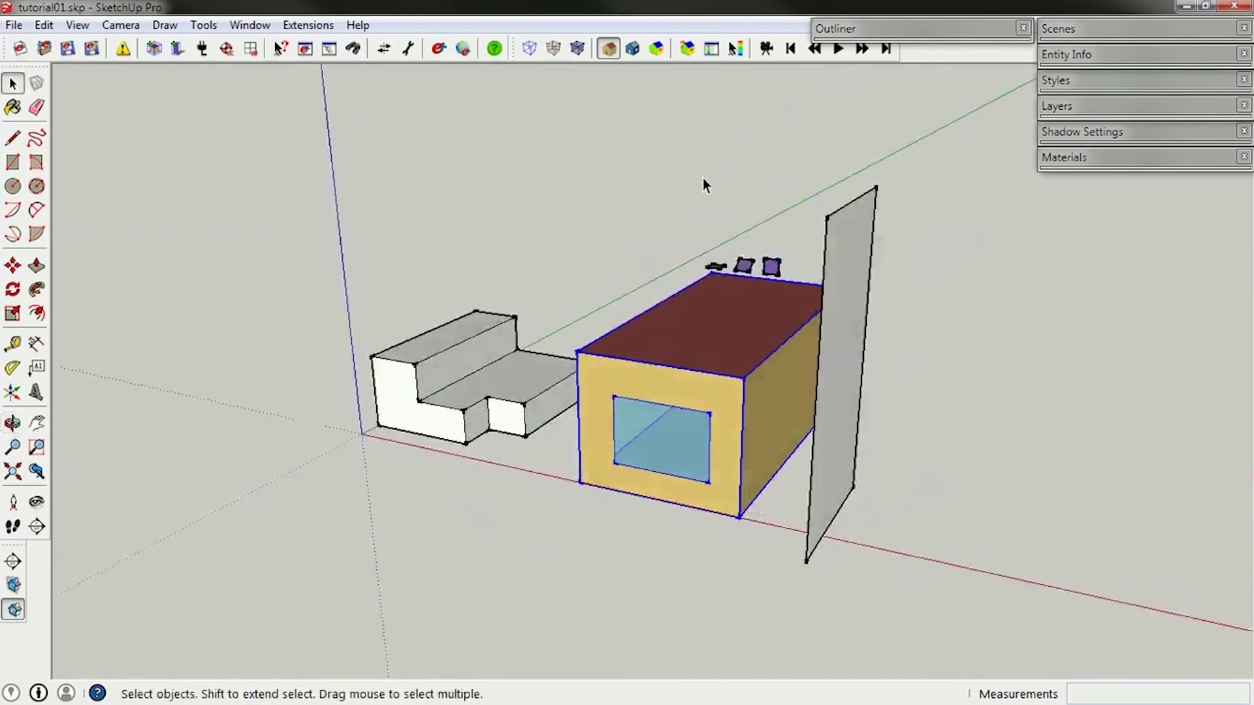
left_click(14, 24)
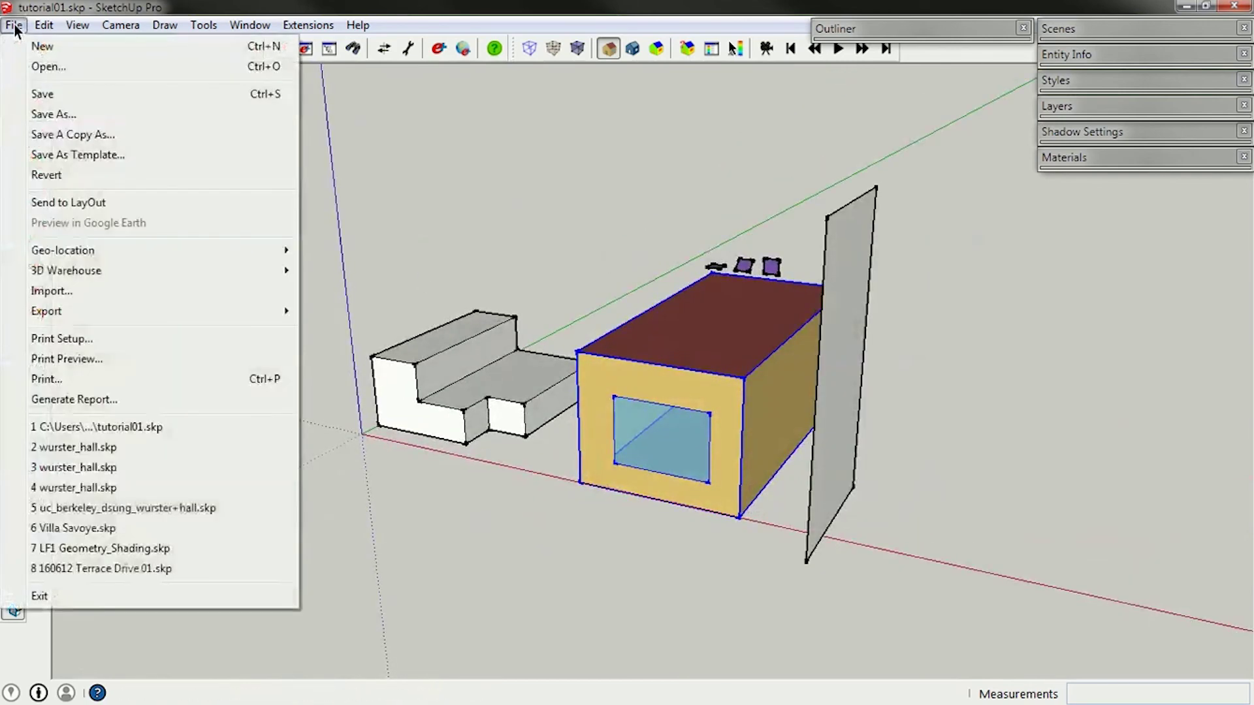
Use Save As to store the model on the Desktop as tutorial02.skp
left_click(39, 111)
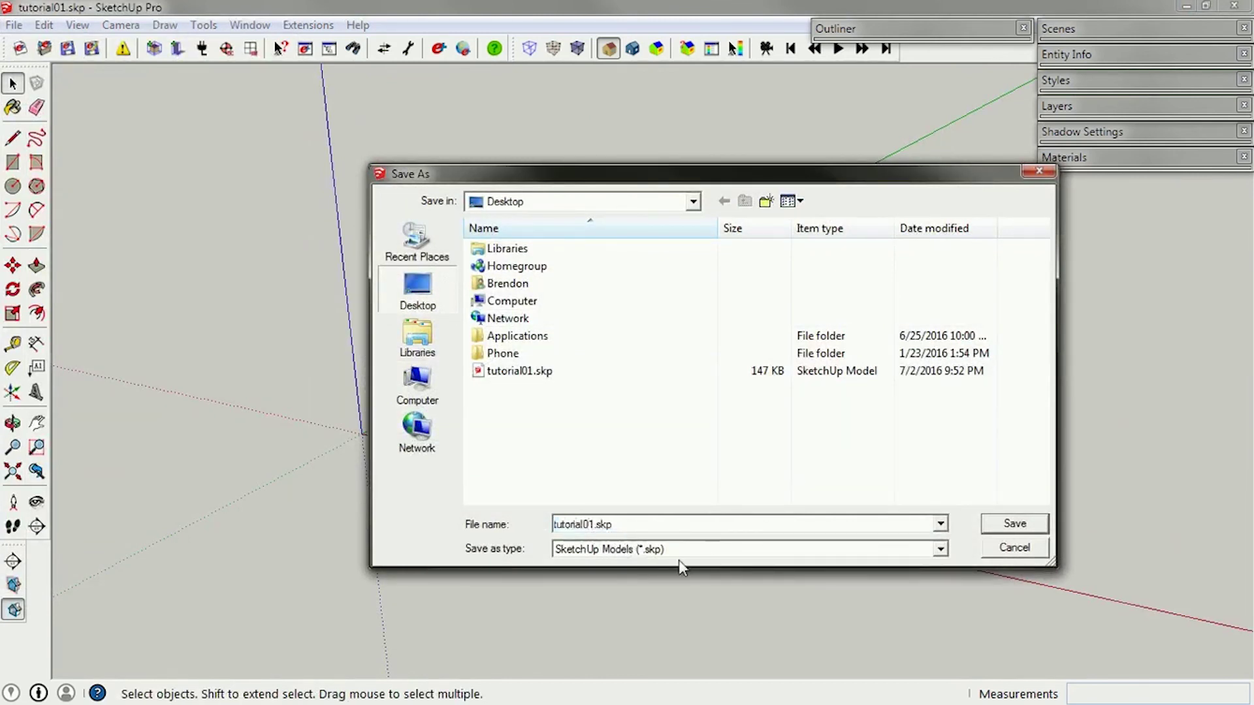
key("BackSpace")
type("2")
left_click(1025, 522)
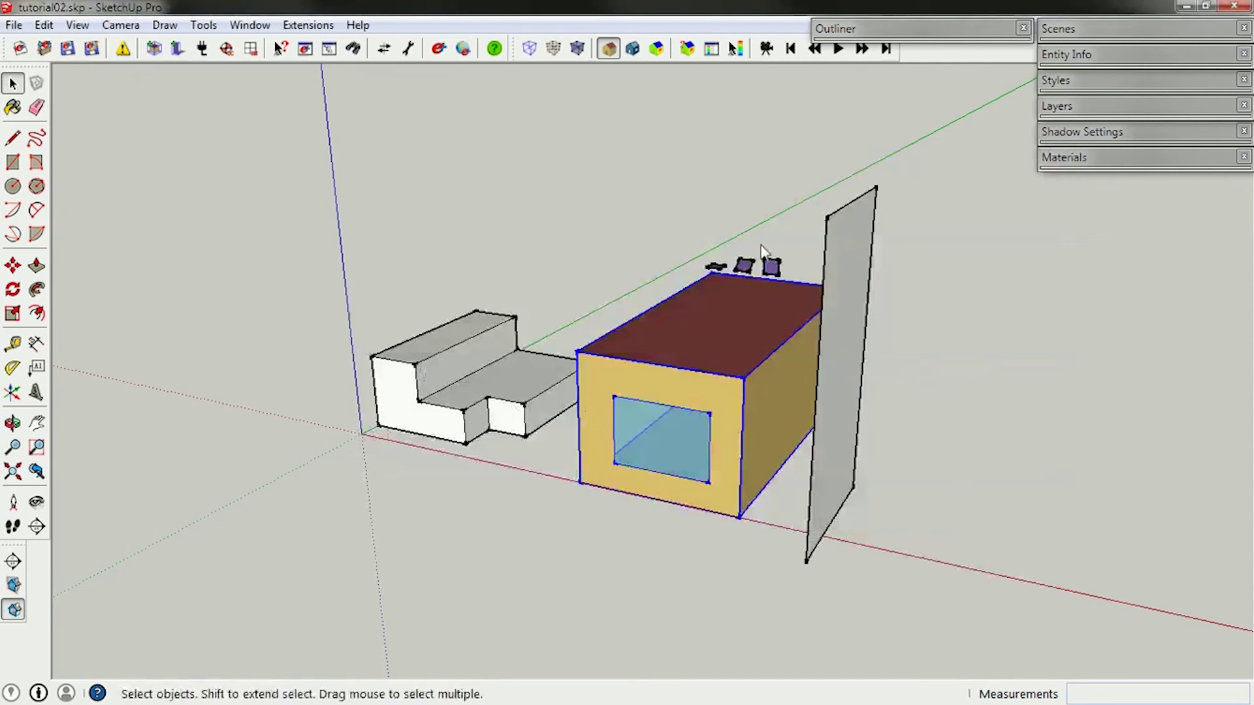
middle_click_drag(622, 414, 568, 425)
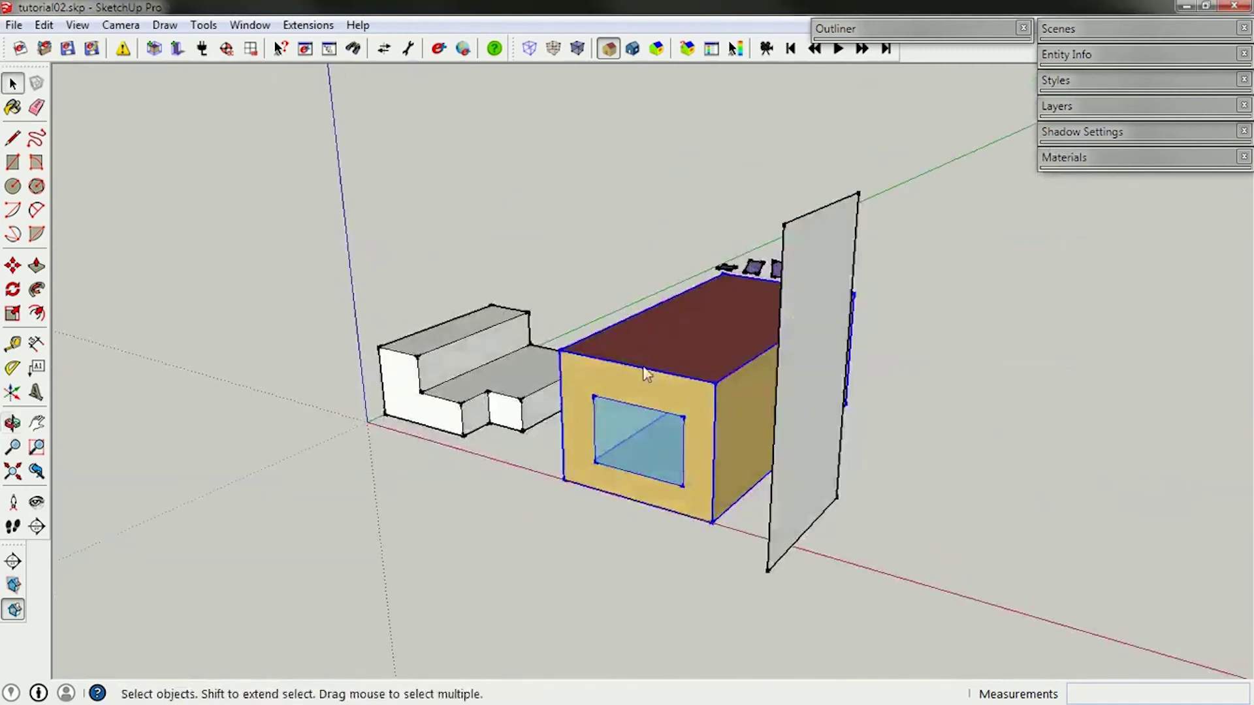
Start a blank model, then open tutorial02.skp from the Desktop
left_click(15, 25)
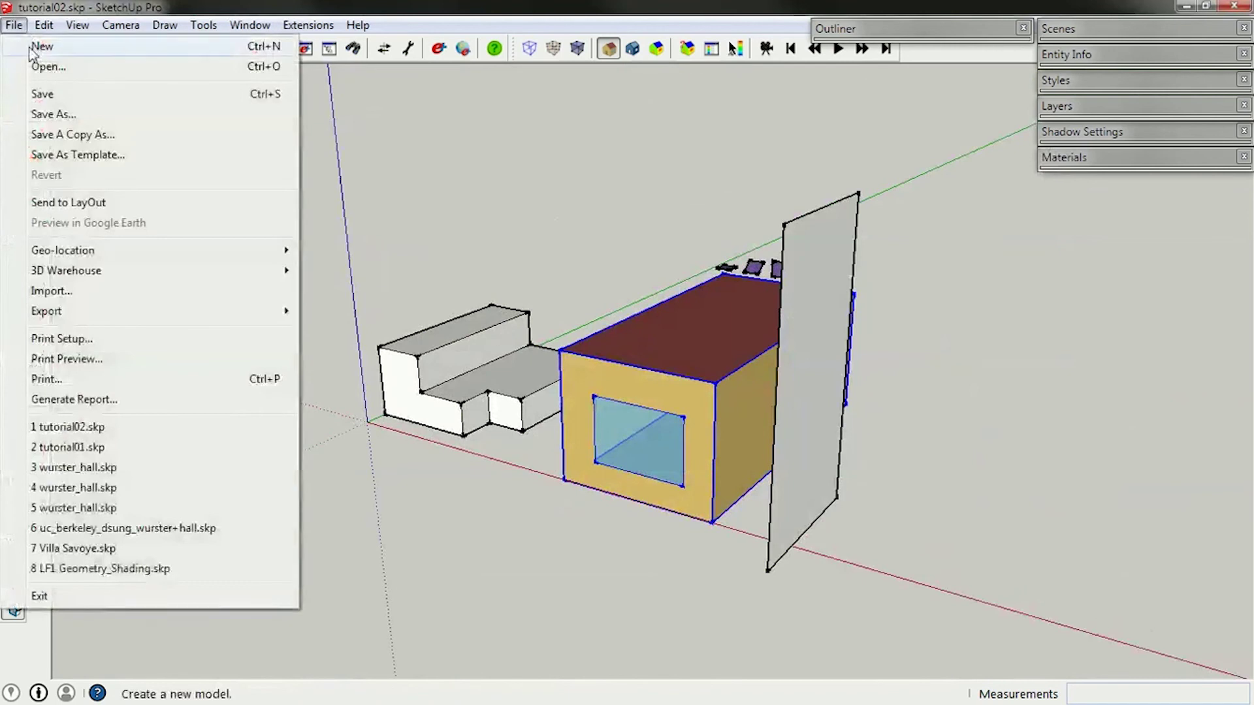
left_click(41, 46)
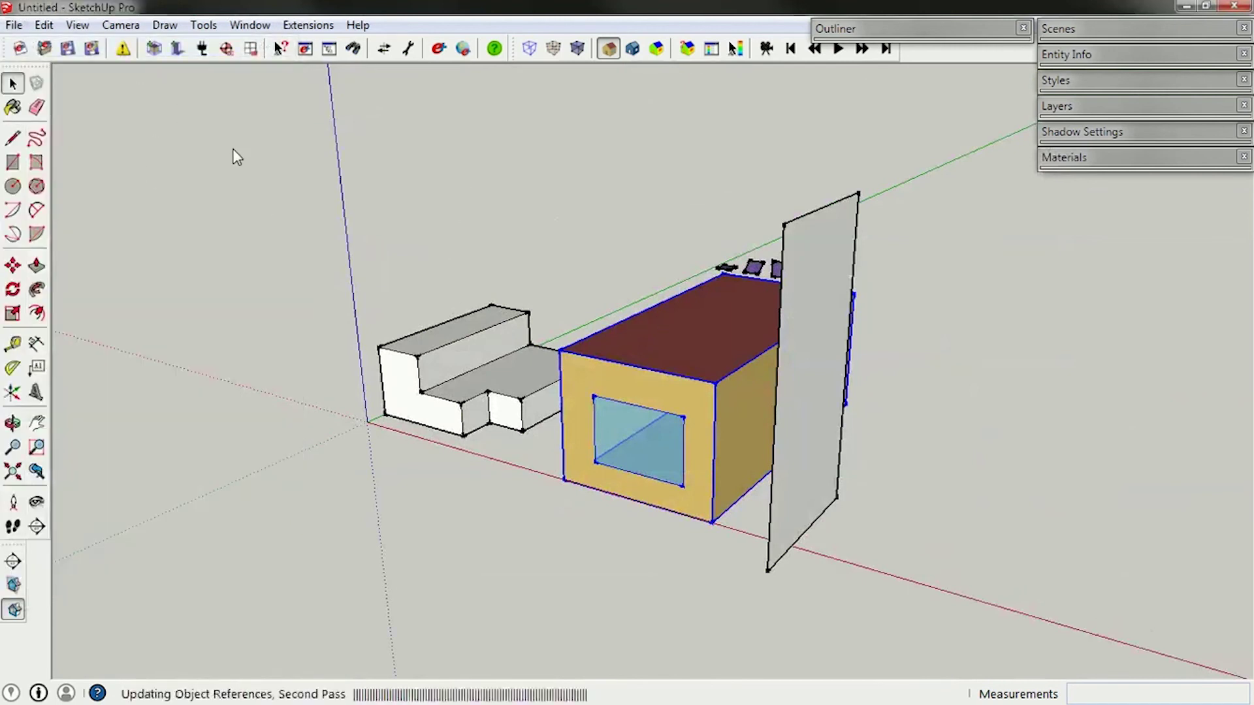
left_click(14, 24)
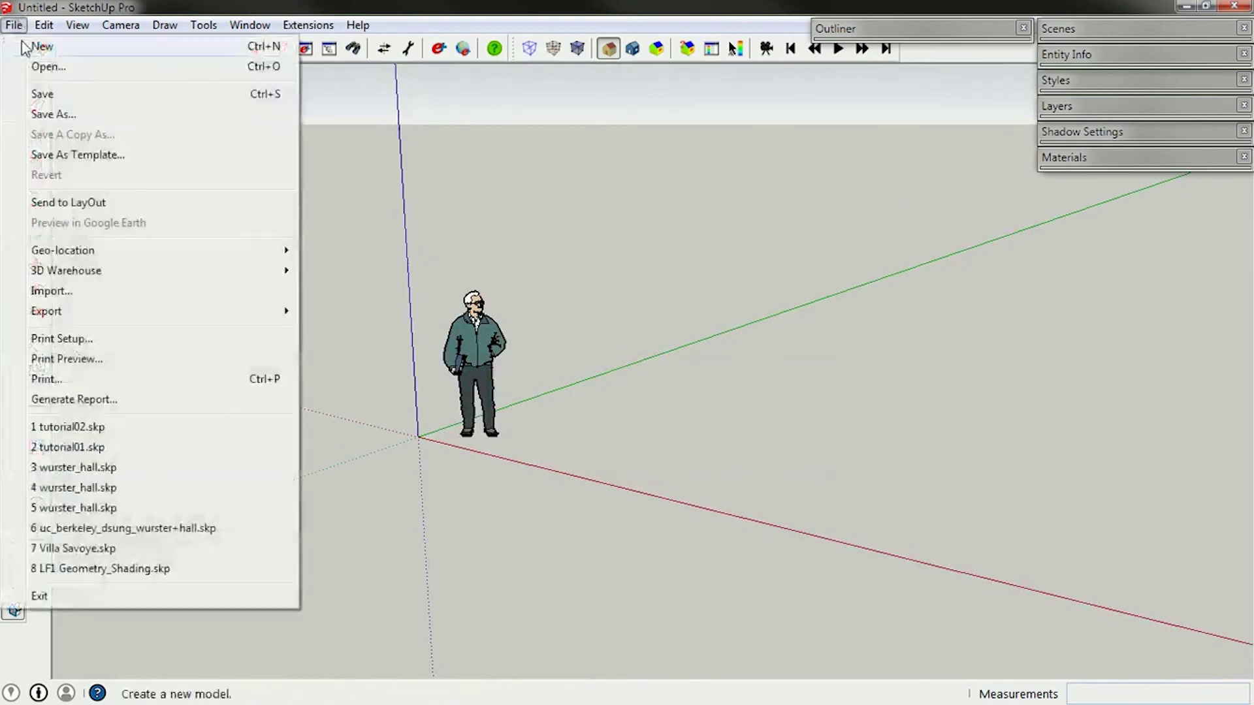
left_click(46, 66)
left_click(608, 397)
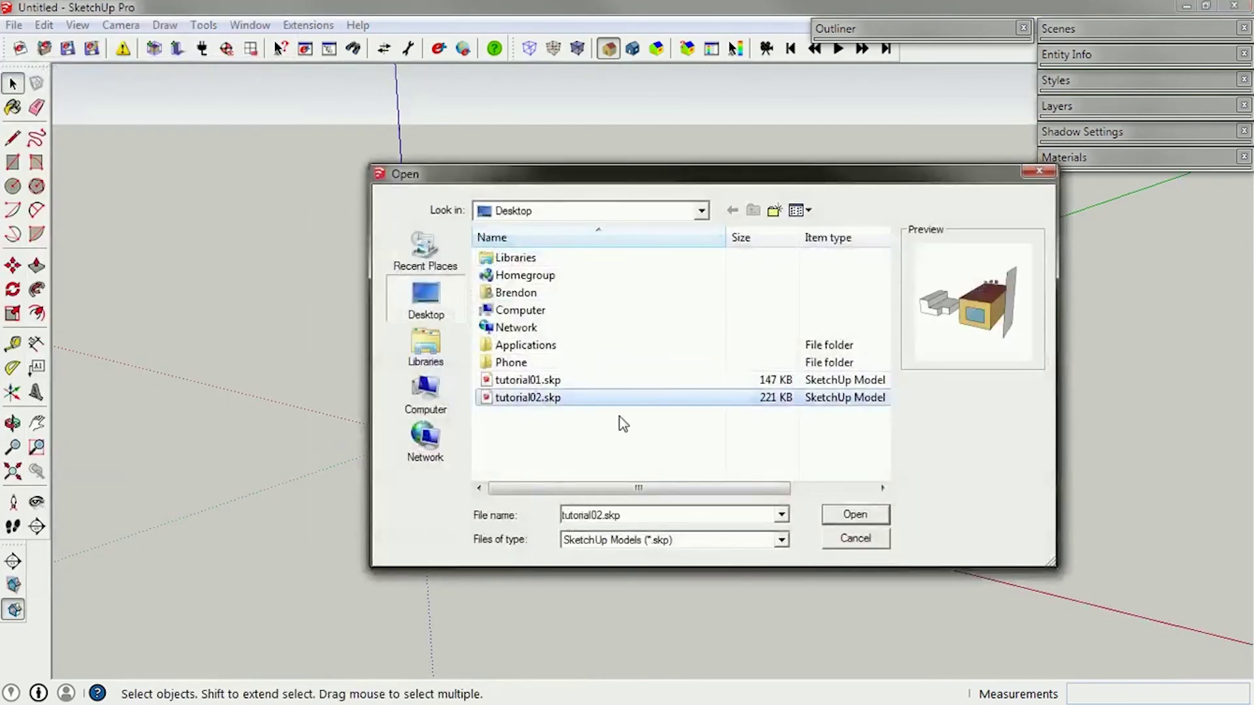
left_click(855, 514)
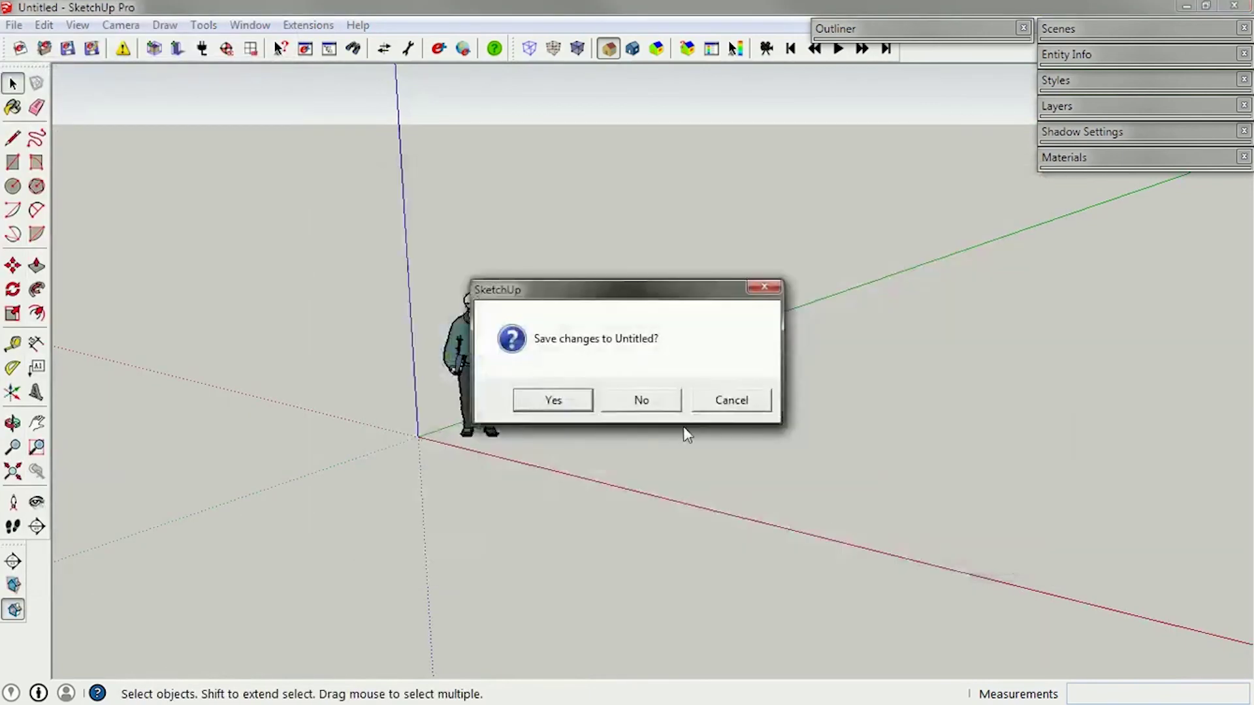
Discard the Untitled model, skip default construction names, and dismiss the version warning
left_click(641, 401)
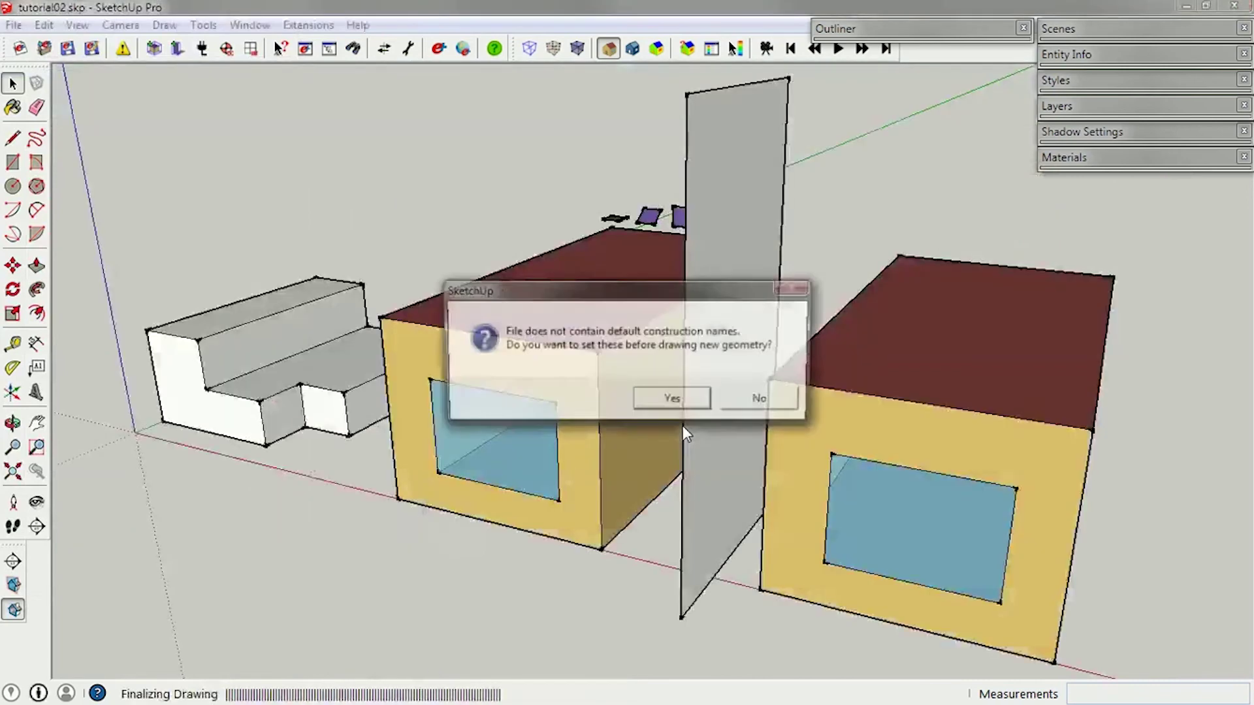
left_click(764, 400)
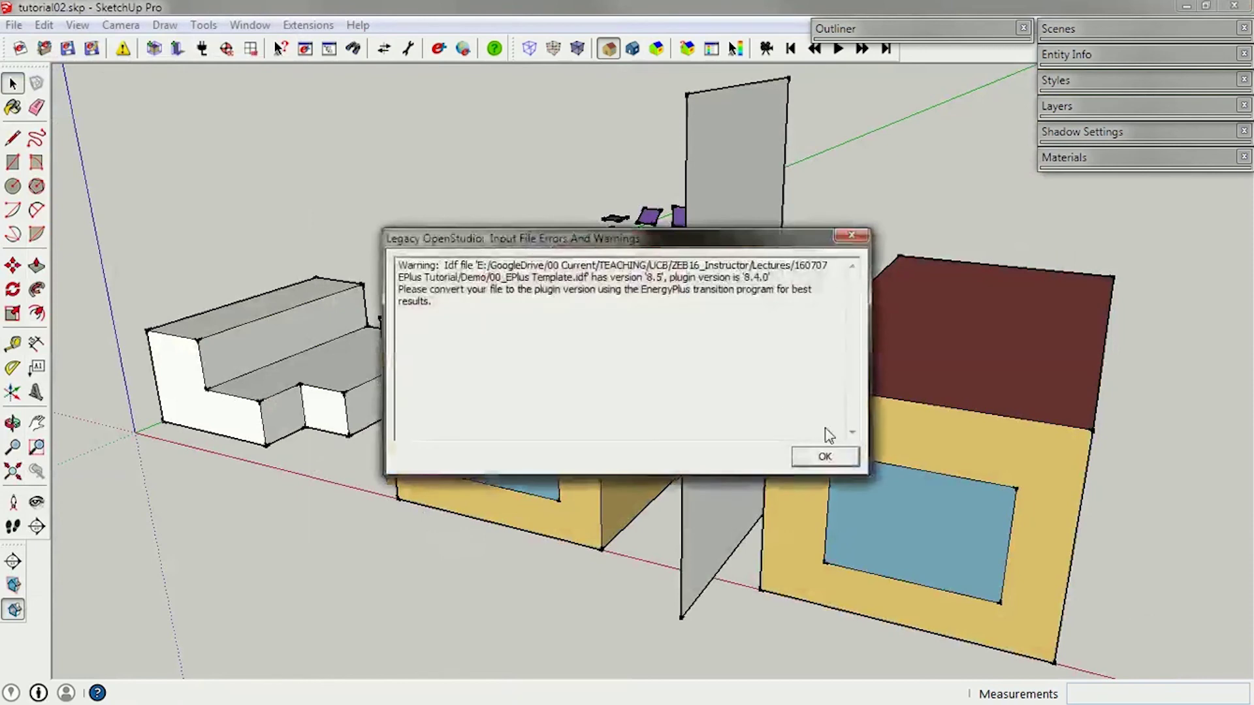
left_click(819, 455)
middle_click_drag(578, 359, 695, 348)
Delete the group of both zone boxes, then the shade panel and rooftop PV panels
scroll(679, 346, "down", 3)
scroll(676, 344, "down", 2)
middle_click_drag(812, 362, 704, 410)
key("space")
left_click(651, 326)
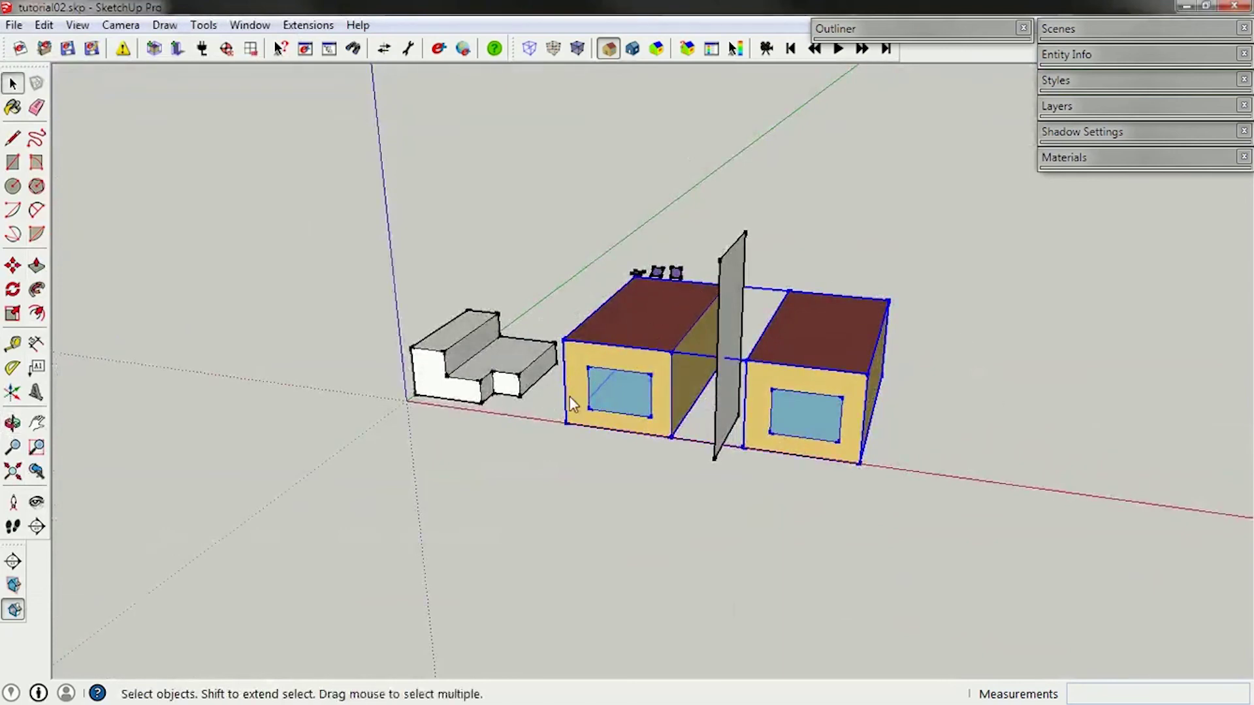
mouse_move(569, 396)
middle_mouse_down()
mouse_move(722, 433)
mouse_move(965, 410)
mouse_move(637, 427)
mouse_move(574, 379)
middle_mouse_up()
scroll(547, 355, "up", 2)
middle_click_drag(796, 390, 556, 330)
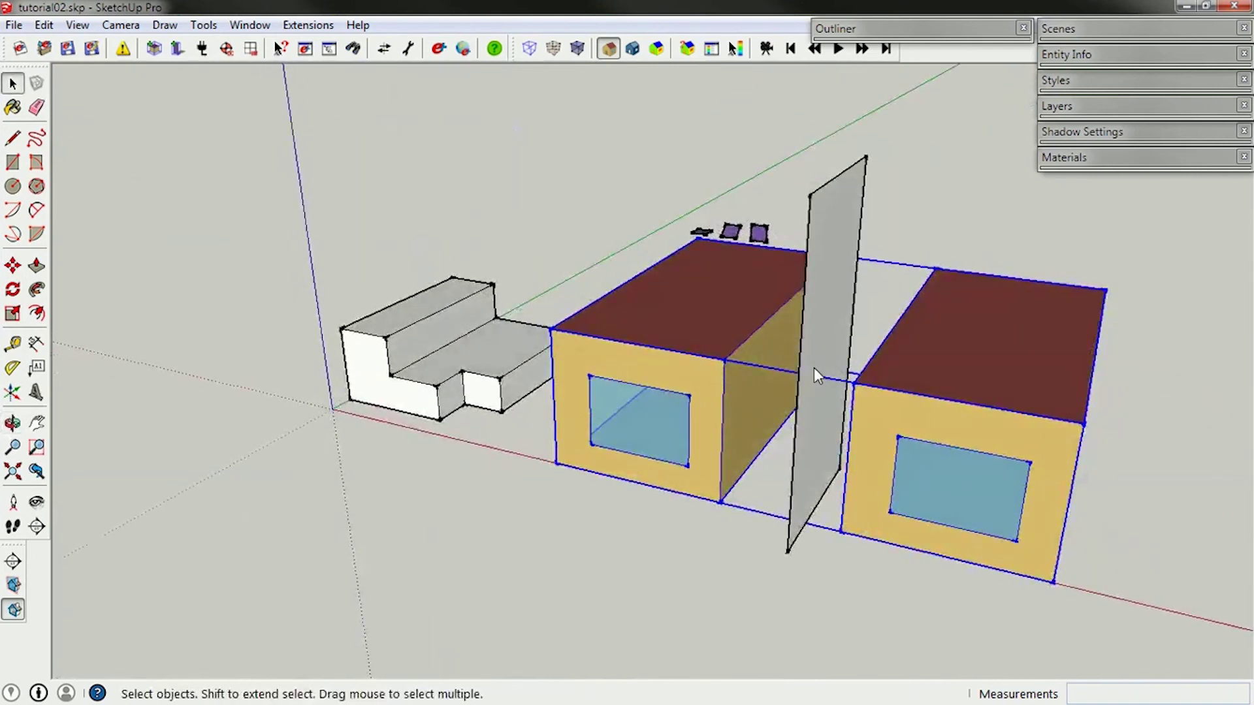
middle_click_drag(866, 350, 747, 371)
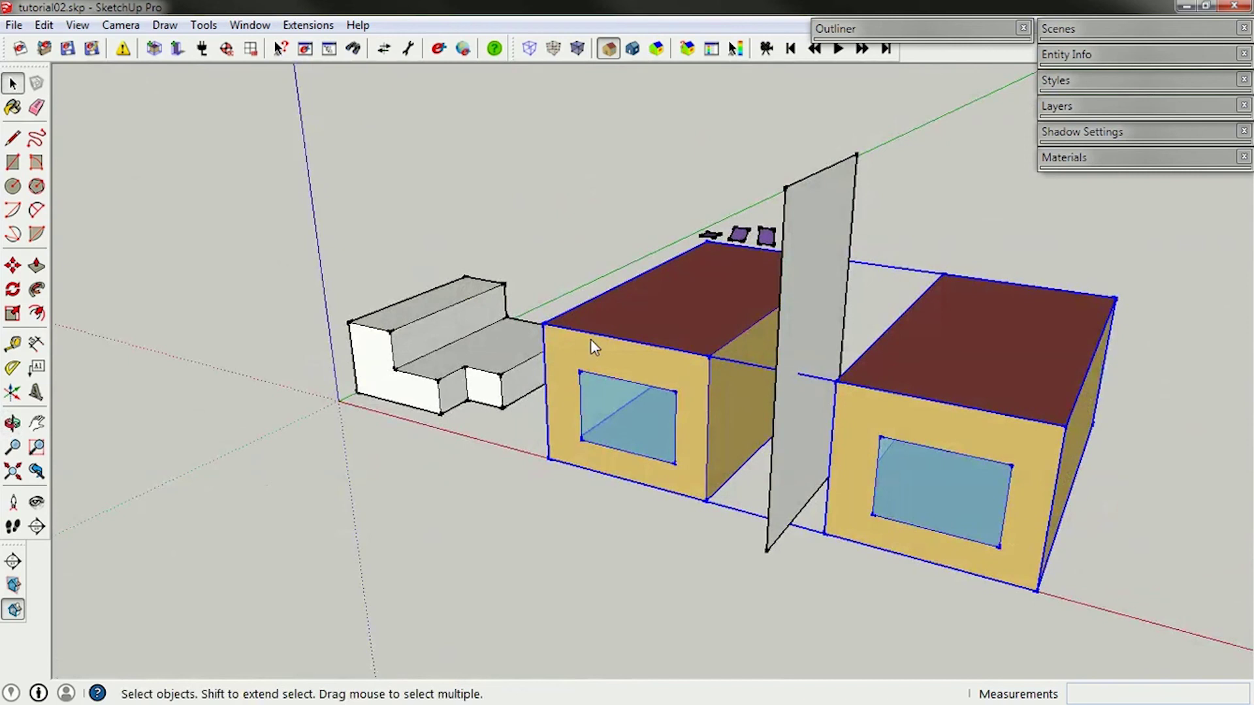
key("Delete")
left_click_drag(947, 316, 706, 180)
key("Delete")
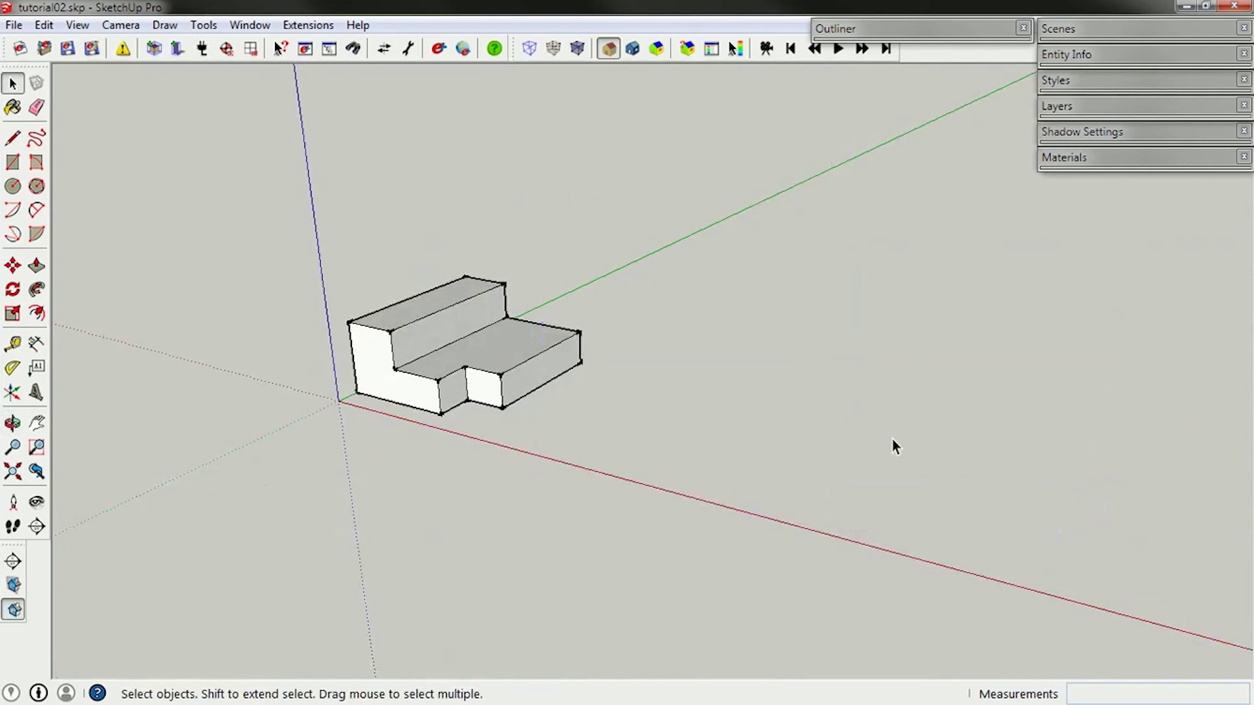
Load 00_EPlus Template.idf via OpenStudio, declining both prompts and dismissing the version warning
left_click(44, 49)
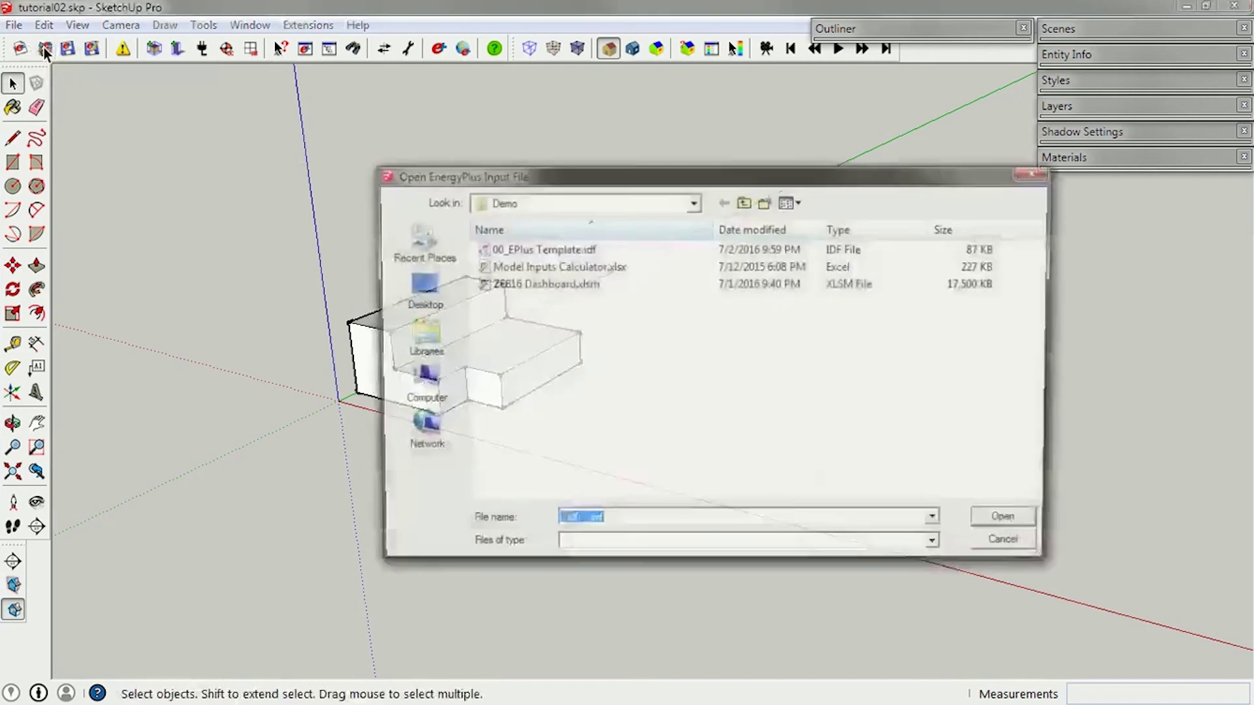
left_click(582, 250)
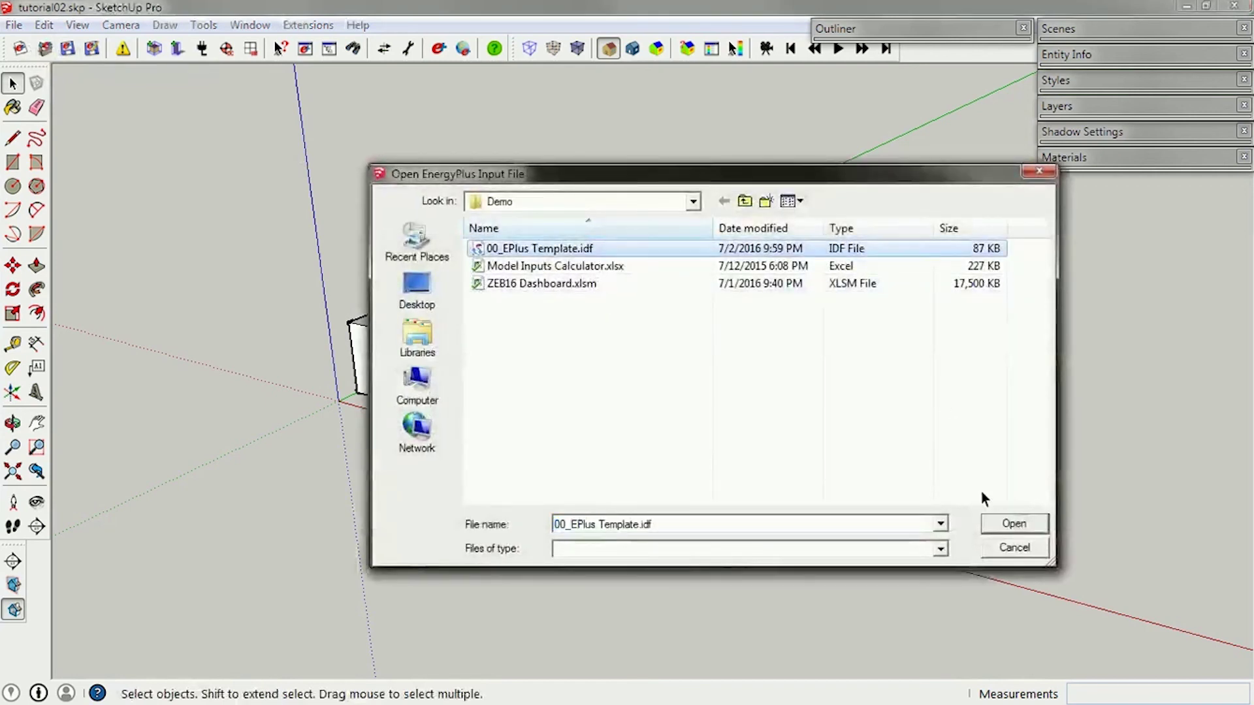
left_click(1013, 531)
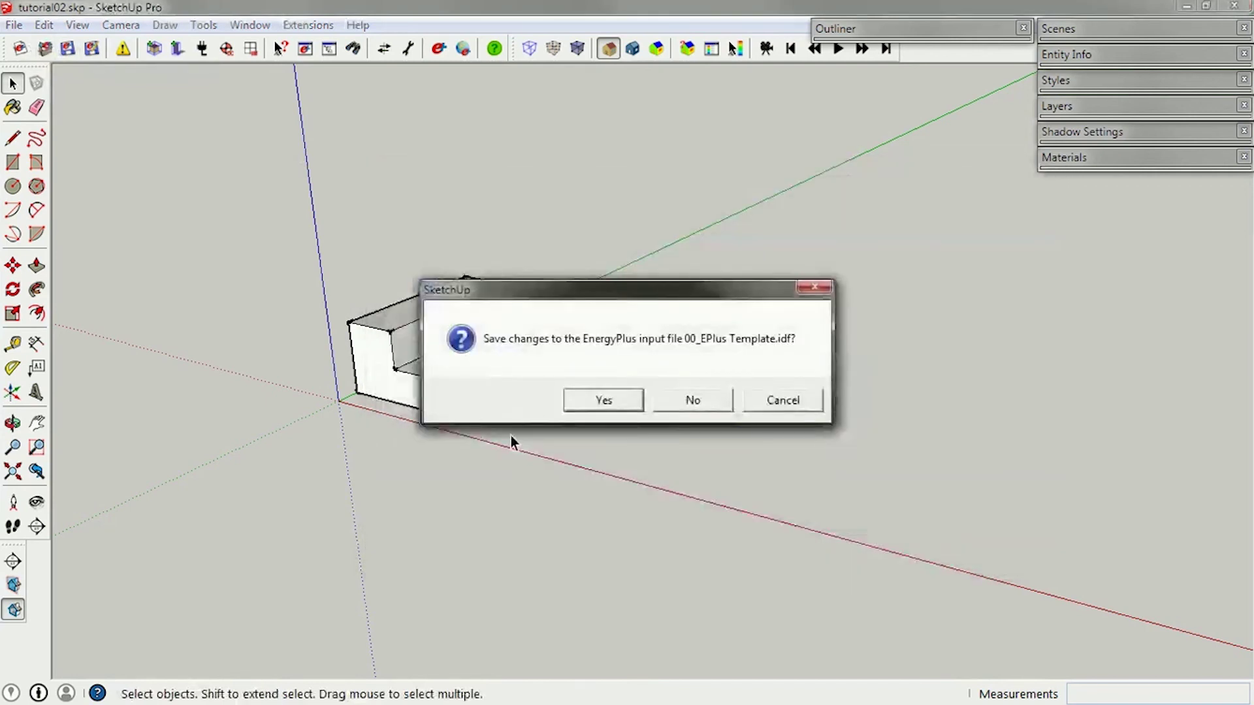
left_click(710, 401)
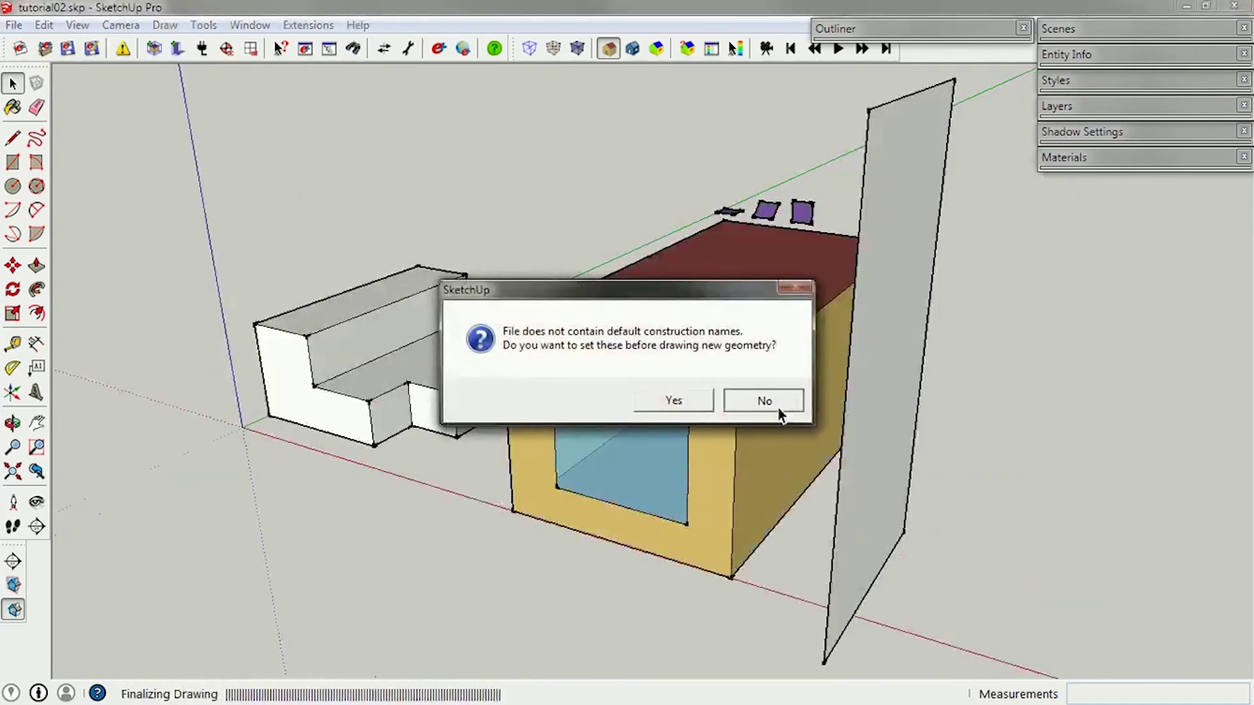
left_click(778, 401)
left_click(818, 458)
middle_click_drag(722, 439, 721, 382)
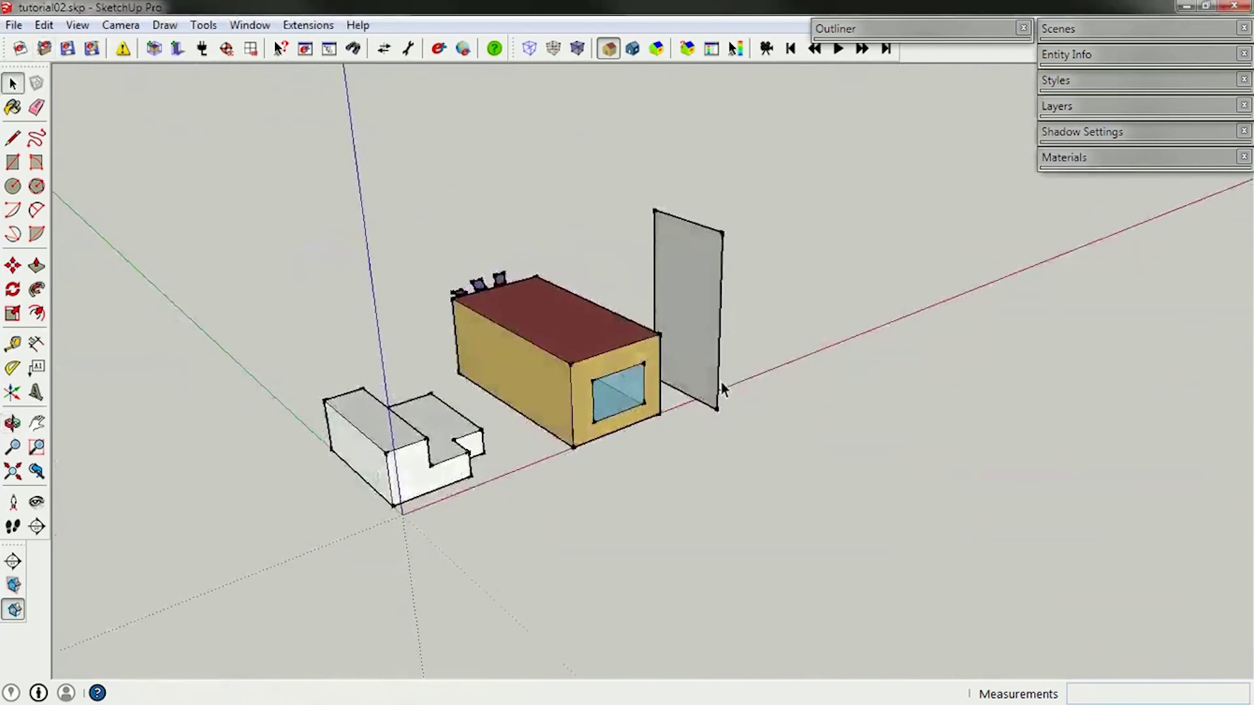
scroll(517, 372, "up", 3)
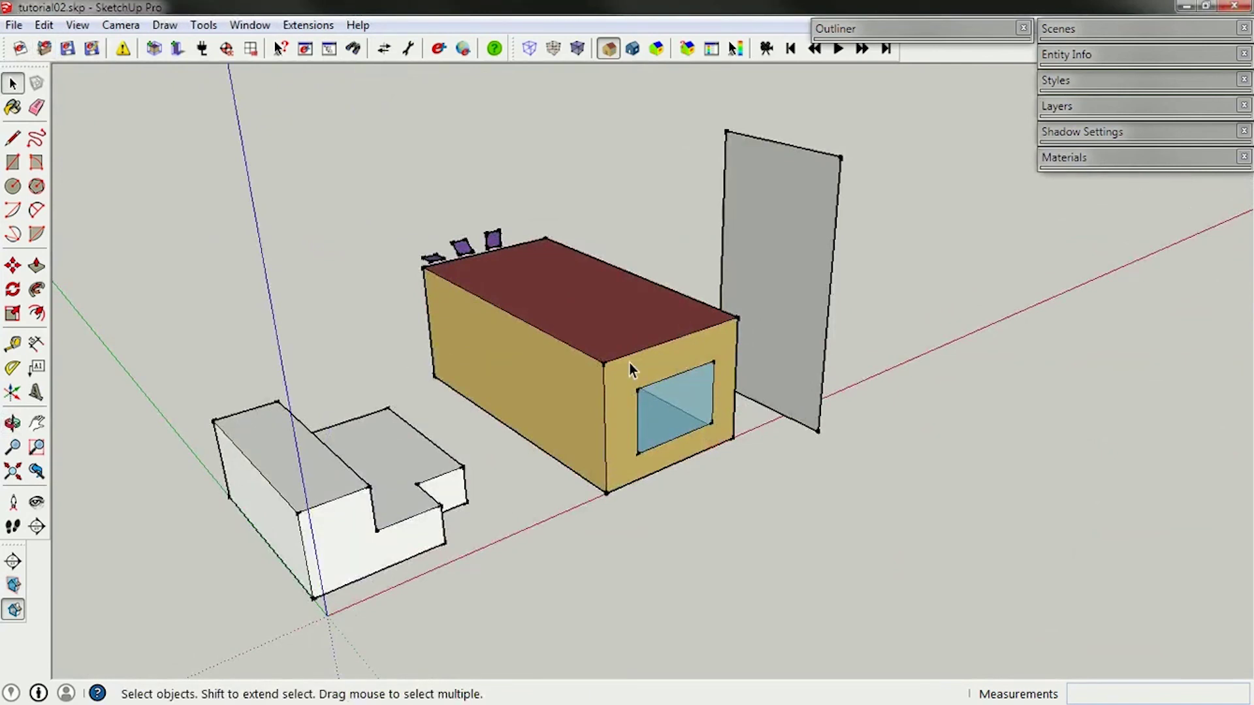
left_click(531, 359)
middle_click_drag(758, 456, 711, 421)
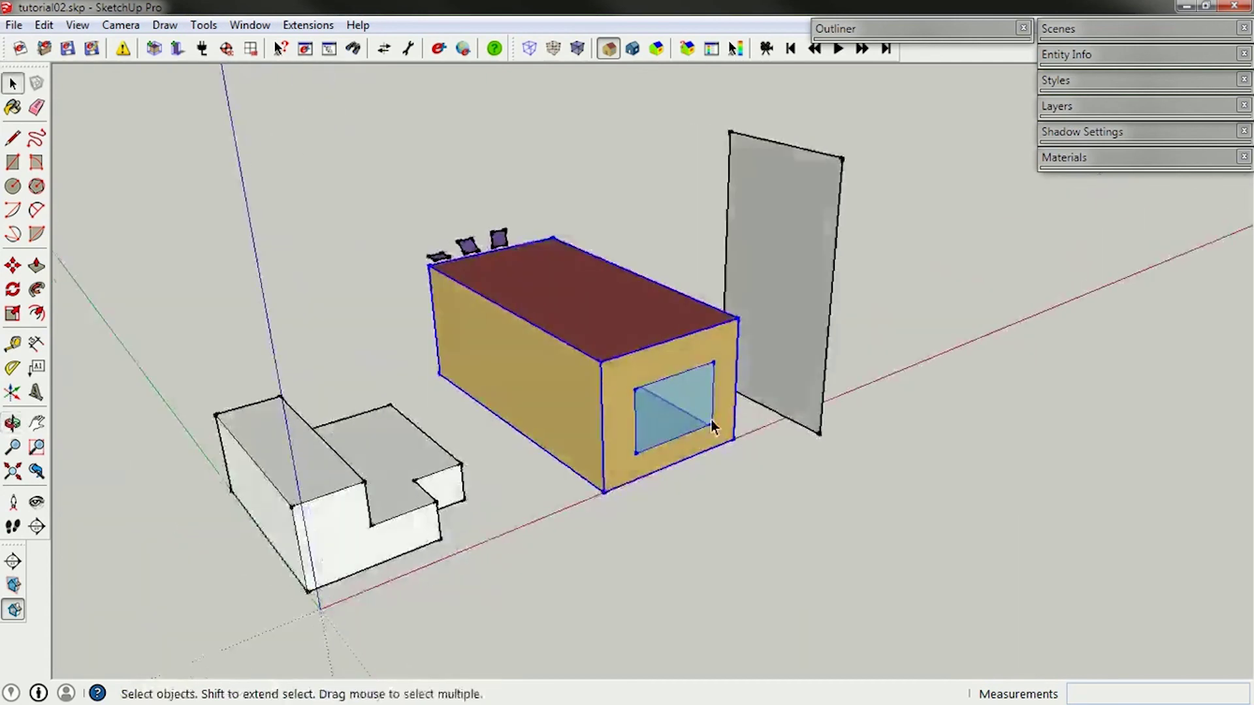
left_click(499, 239)
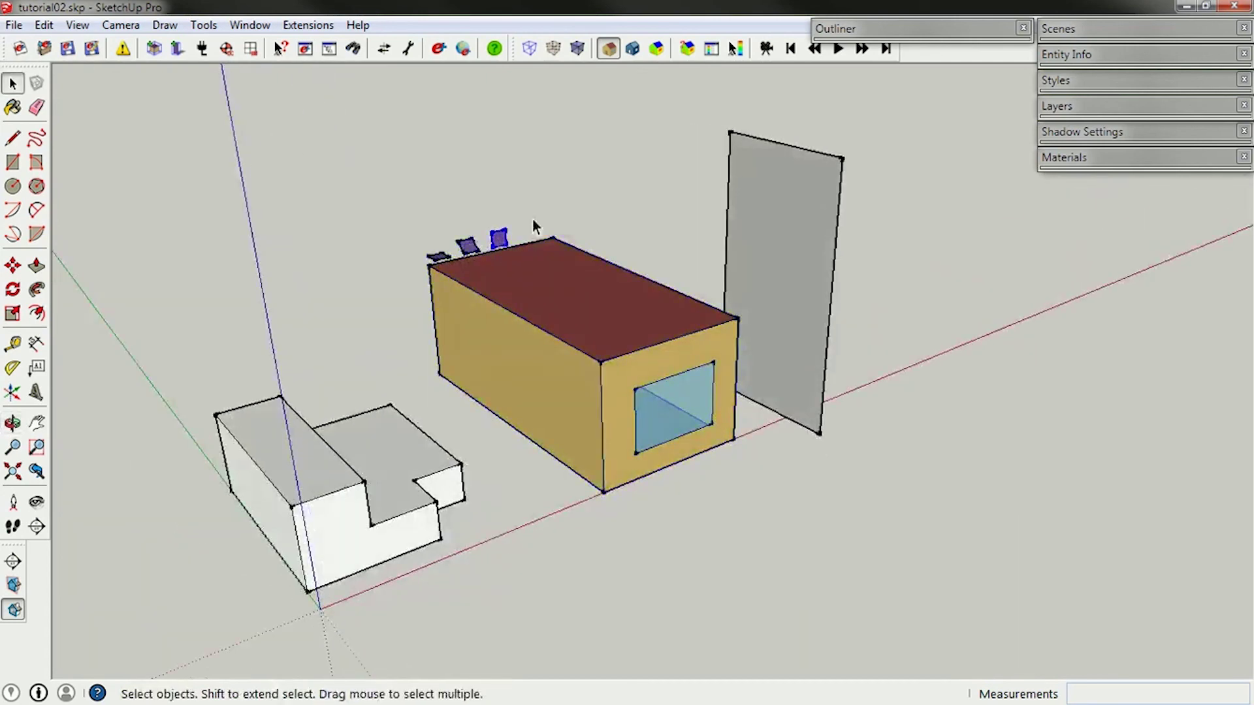
left_click(817, 273)
middle_click_drag(723, 324, 672, 333)
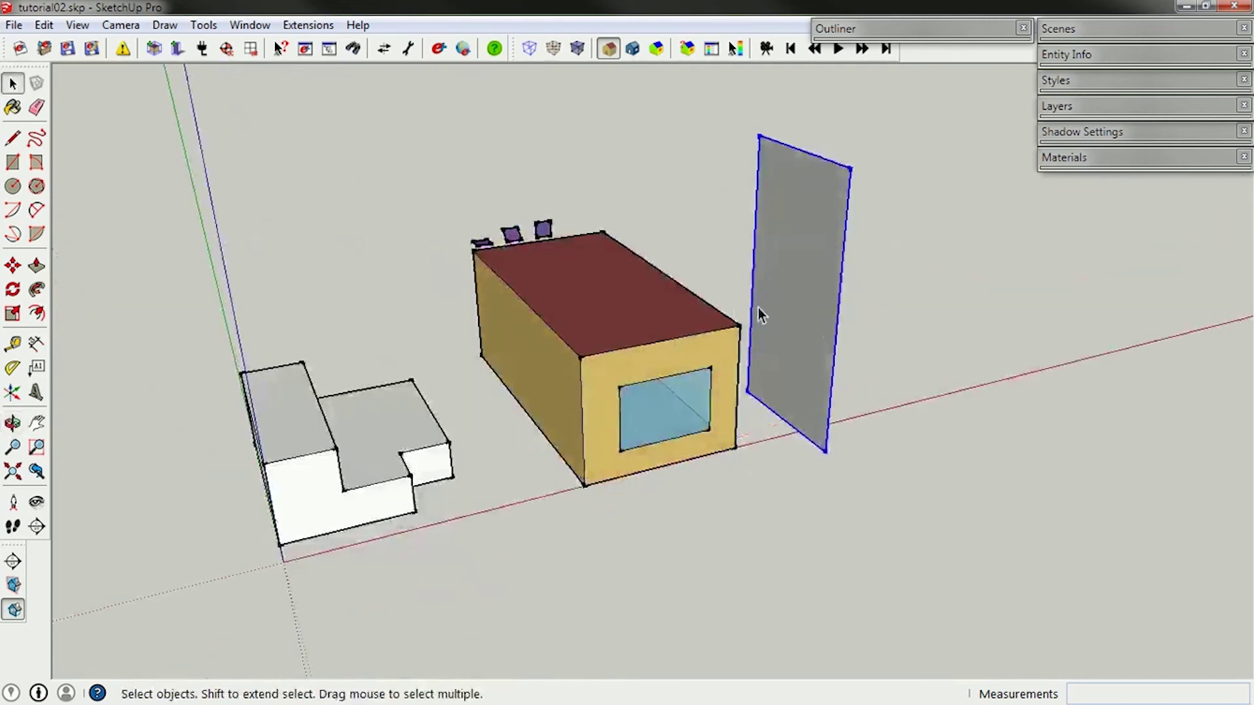
middle_click_drag(554, 292, 498, 361)
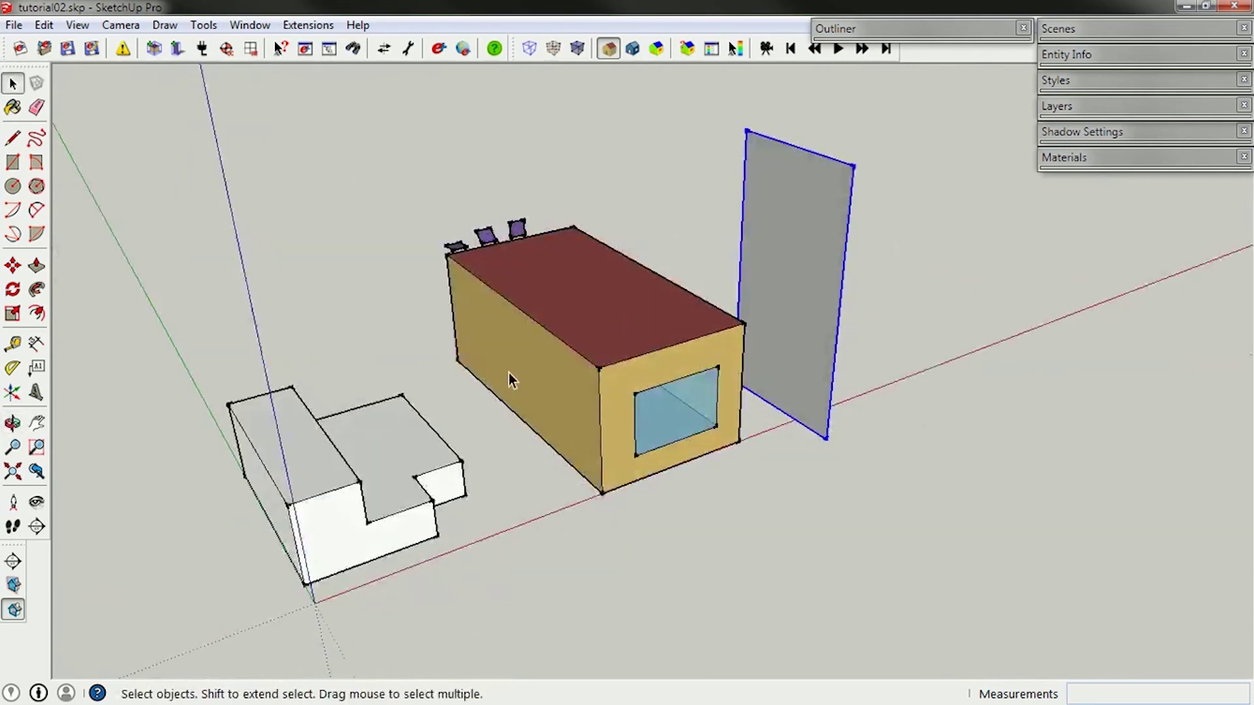
middle_click_drag(610, 370, 567, 339)
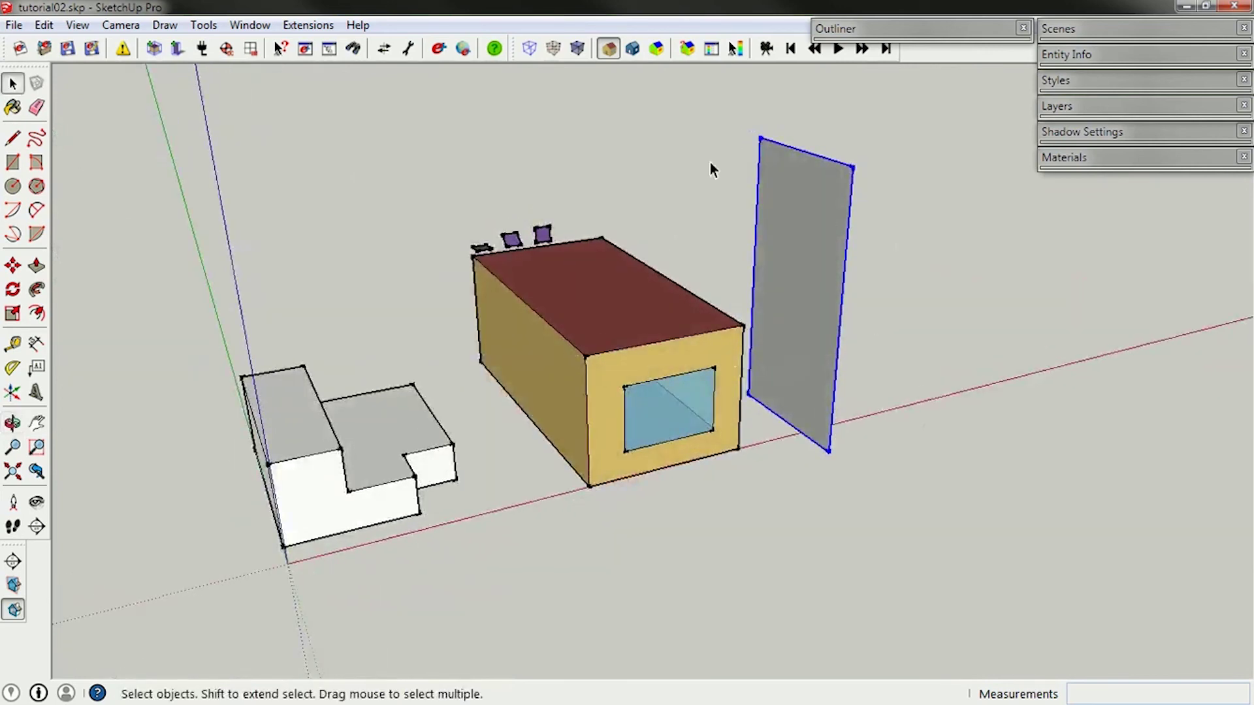